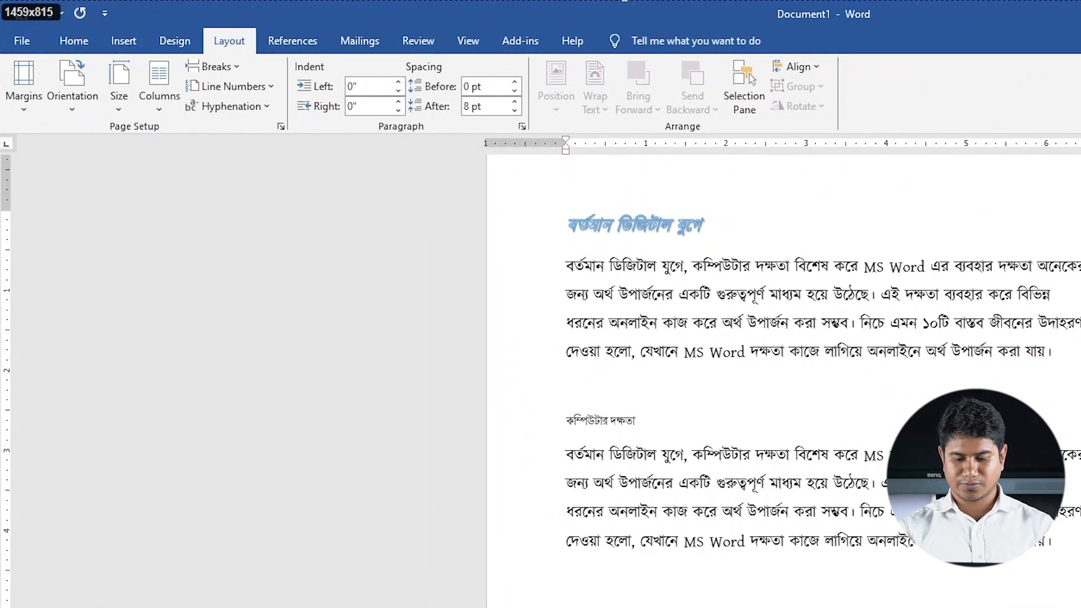
Outline the Layout heading, Page Setup group and Breaks command in the screen capture overlay, and view the available breaks.
{"action": "left_click_drag", "start_coordinate": [197, 21], "coordinate": [256, 53]}
{"action": "mouse_move", "coordinate": [4, 50]}
{"action": "left_mouse_down"}
{"action": "mouse_move", "coordinate": [275, 120]}
{"action": "mouse_move", "coordinate": [289, 144]}
{"action": "left_mouse_up"}
{"action": "left_click_drag", "start_coordinate": [177, 46], "coordinate": [252, 82]}
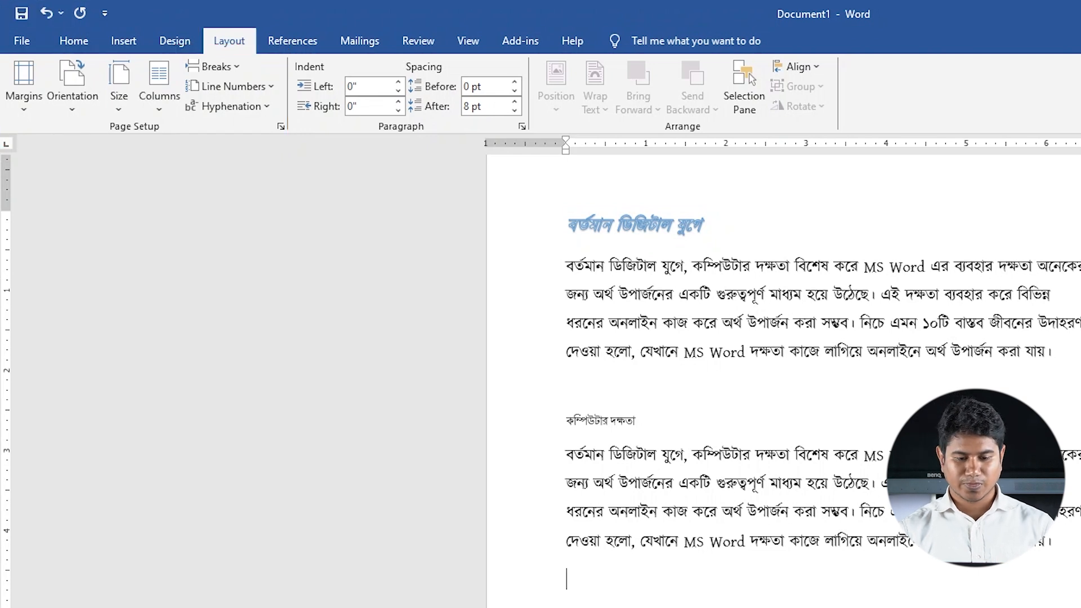
{"action": "left_click", "coordinate": [231, 67]}
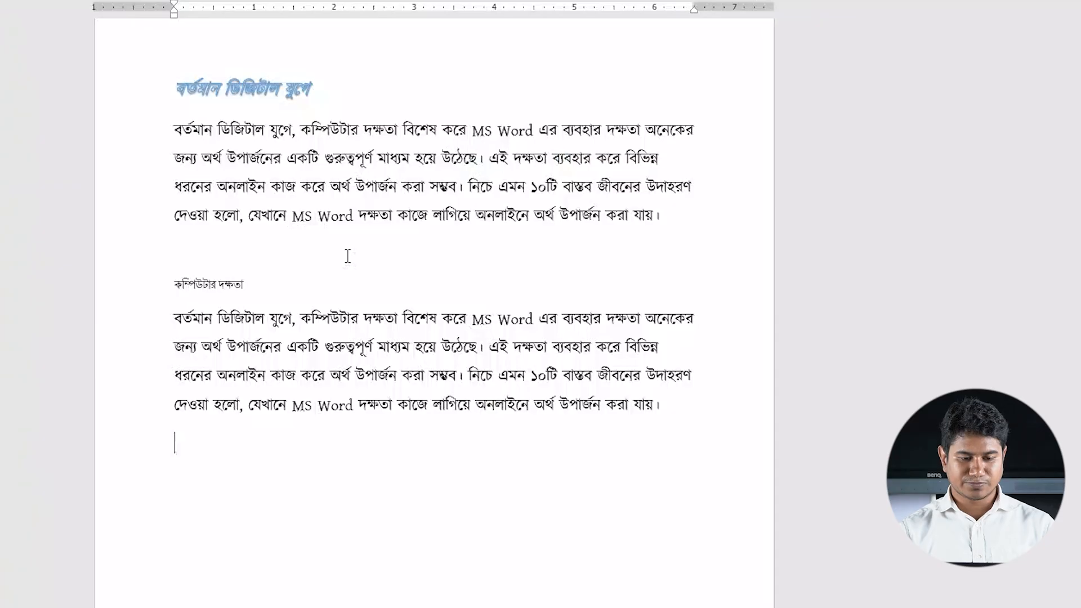
{"action": "left_click", "coordinate": [669, 406]}
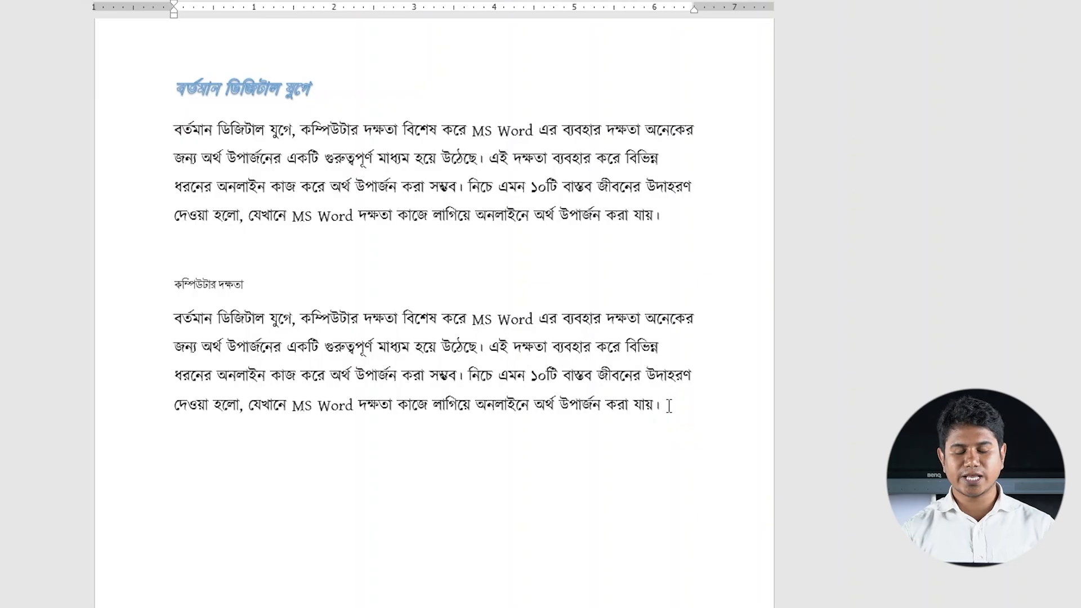
{"action": "scroll", "coordinate": [657, 437], "scroll_direction": "down", "scroll_amount": 2}
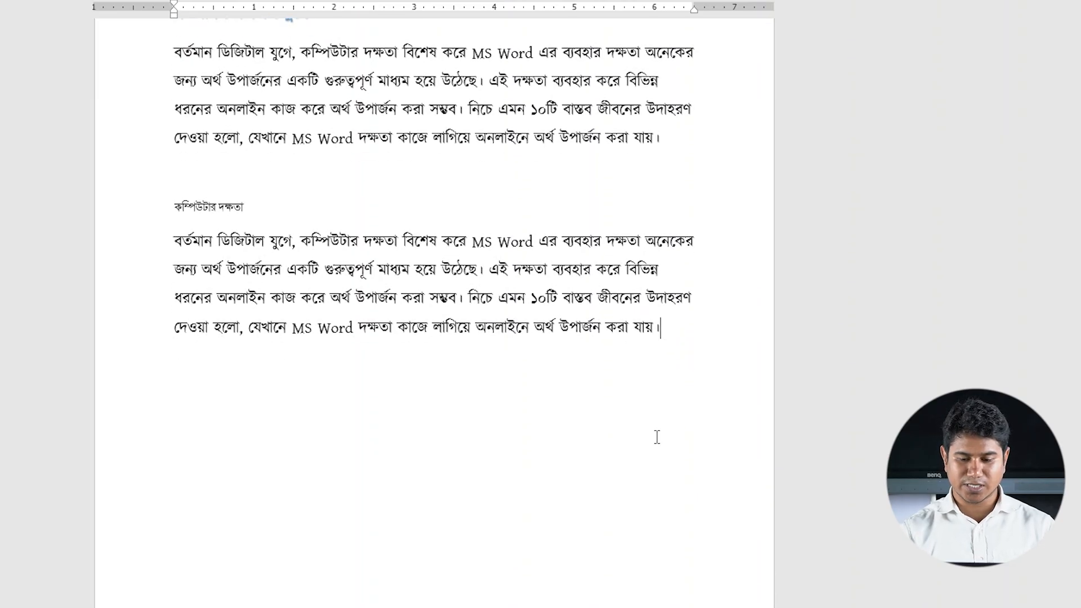
{"action": "scroll", "coordinate": [654, 434], "scroll_direction": "up", "scroll_amount": 2}
{"action": "left_click_drag", "start_coordinate": [667, 406], "coordinate": [193, 90]}
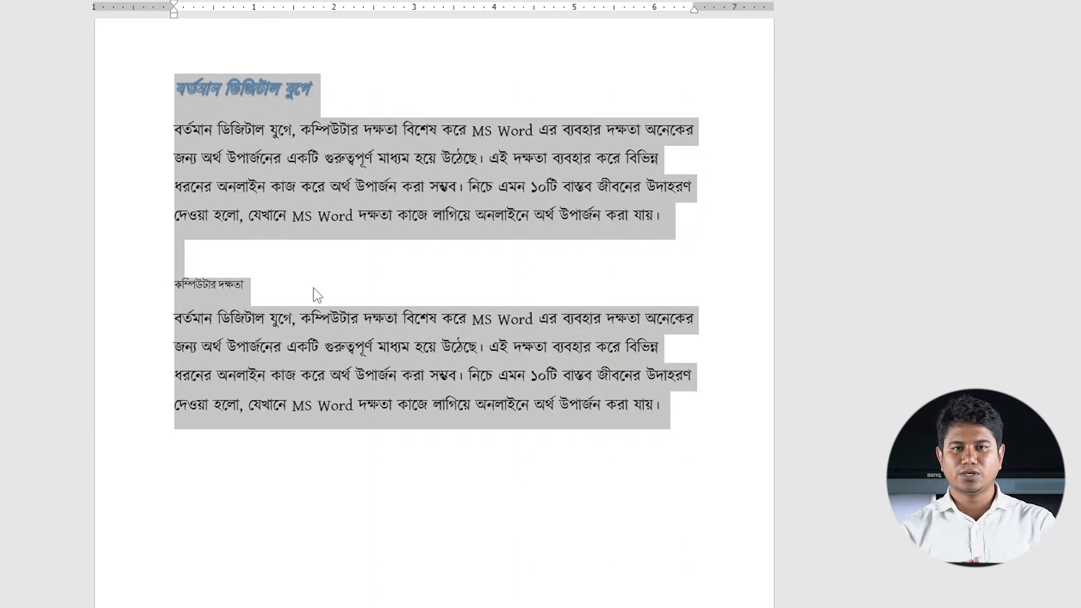
{"action": "left_click", "coordinate": [660, 427]}
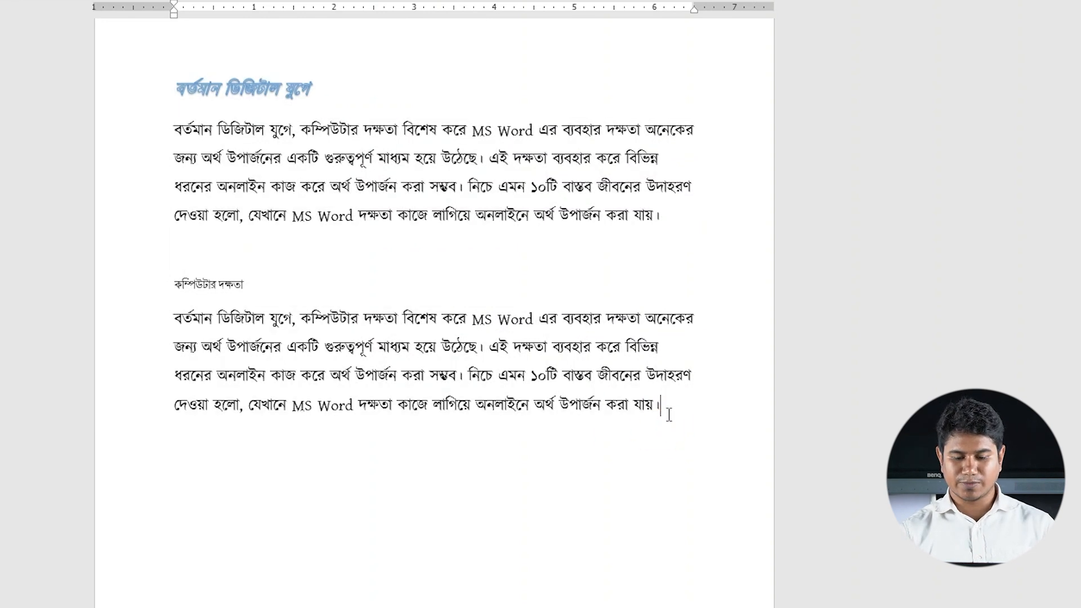
{"action": "left_click", "coordinate": [174, 317]}
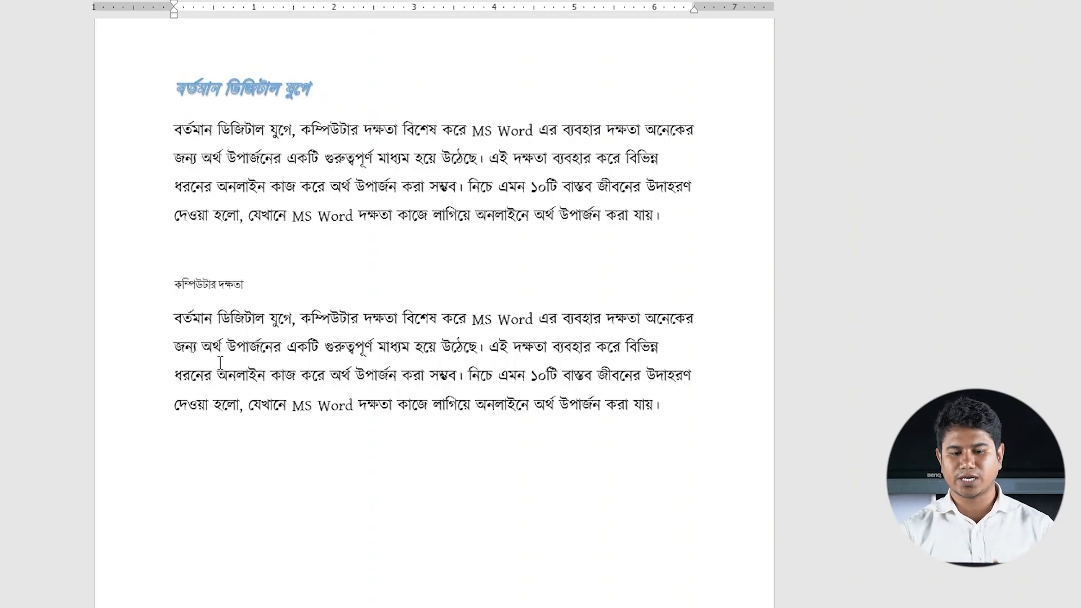
{"action": "left_click_drag", "start_coordinate": [685, 404], "coordinate": [193, 100]}
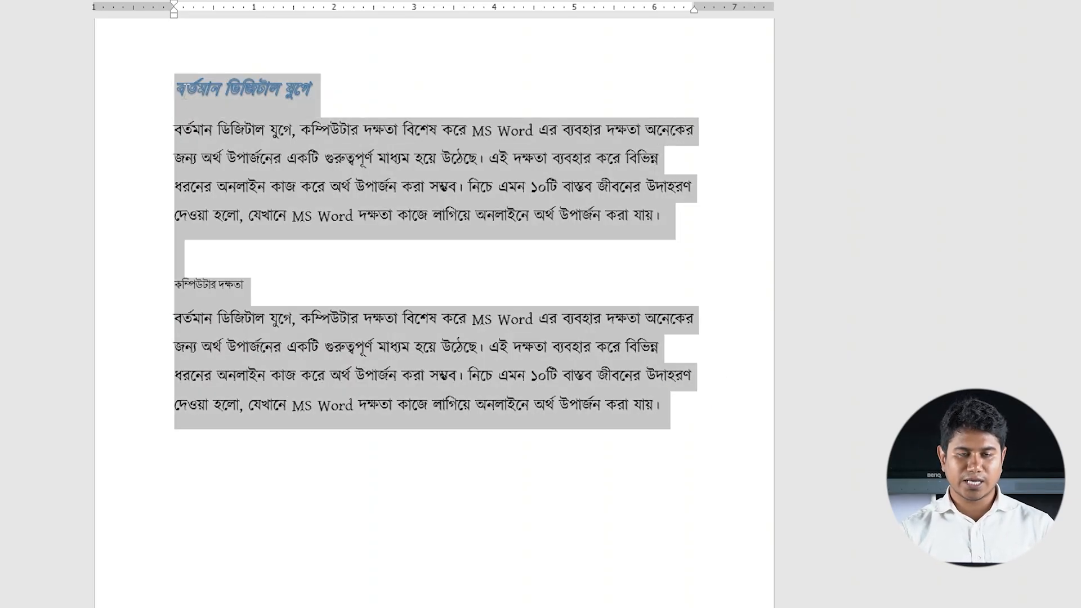
Insert a page break after the document's last paragraph and undo it.
{"action": "left_click", "coordinate": [670, 411]}
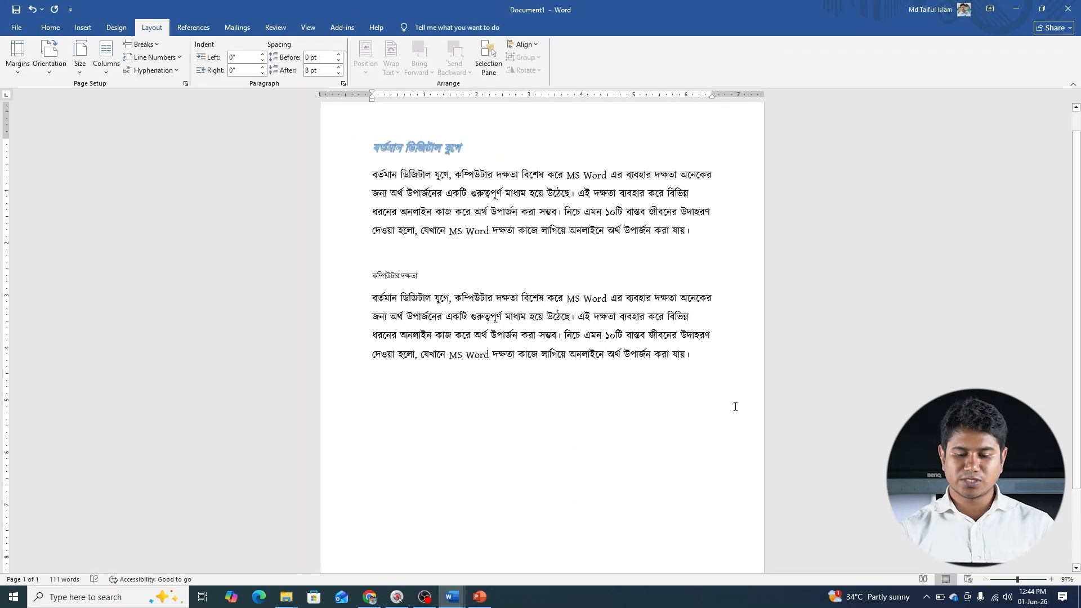
{"action": "left_click", "coordinate": [143, 44]}
{"action": "key", "text": "Escape"}
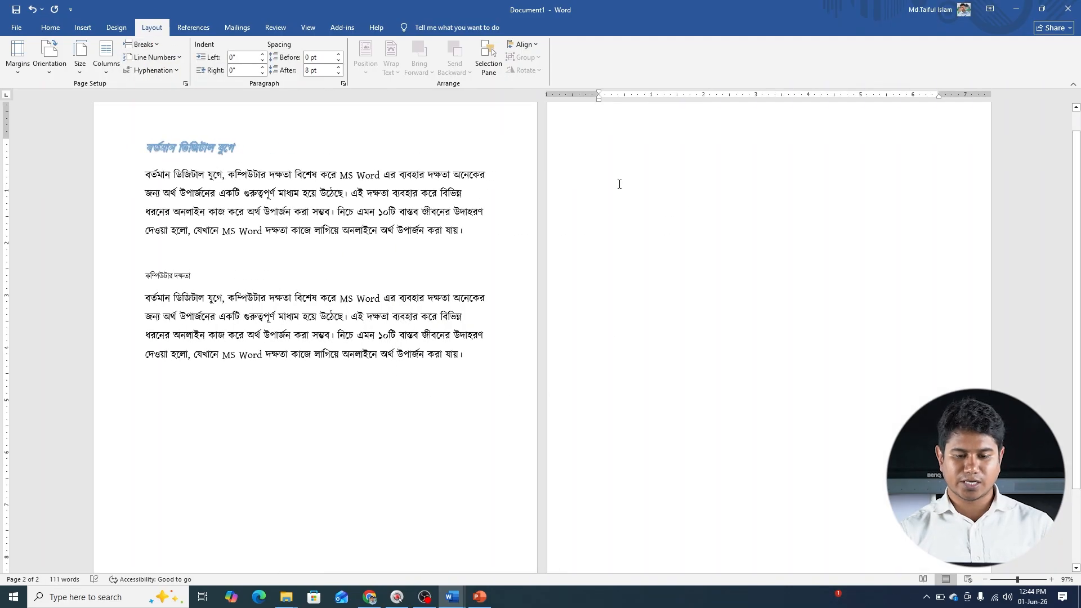
{"action": "scroll", "coordinate": [574, 282], "scroll_direction": "down", "scroll_amount": 2}
{"action": "scroll", "coordinate": [751, 366], "scroll_direction": "up", "scroll_amount": 3}
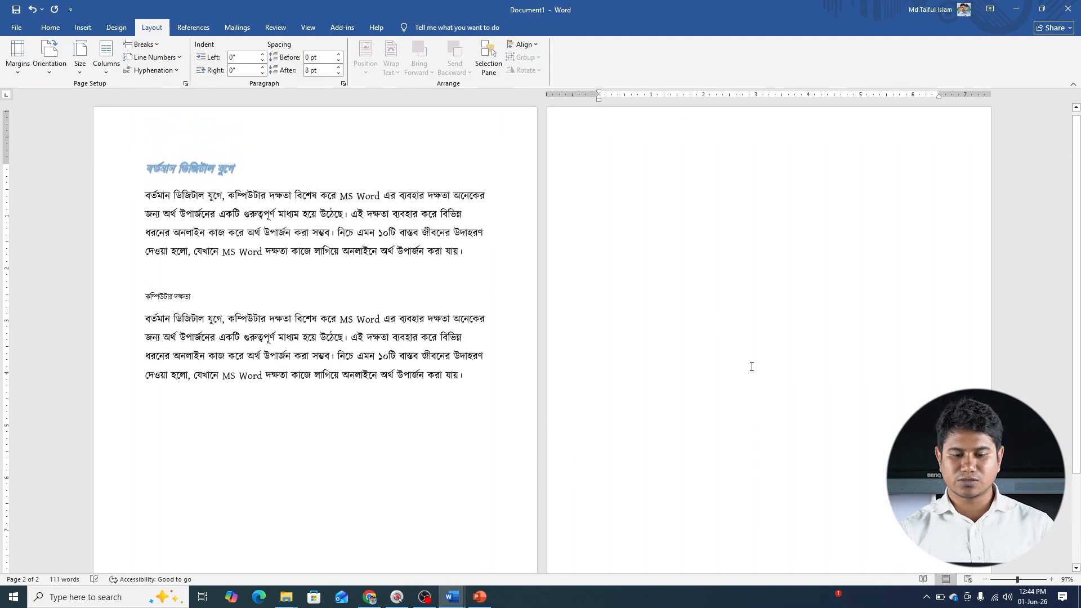
{"action": "key", "text": "ctrl+z"}
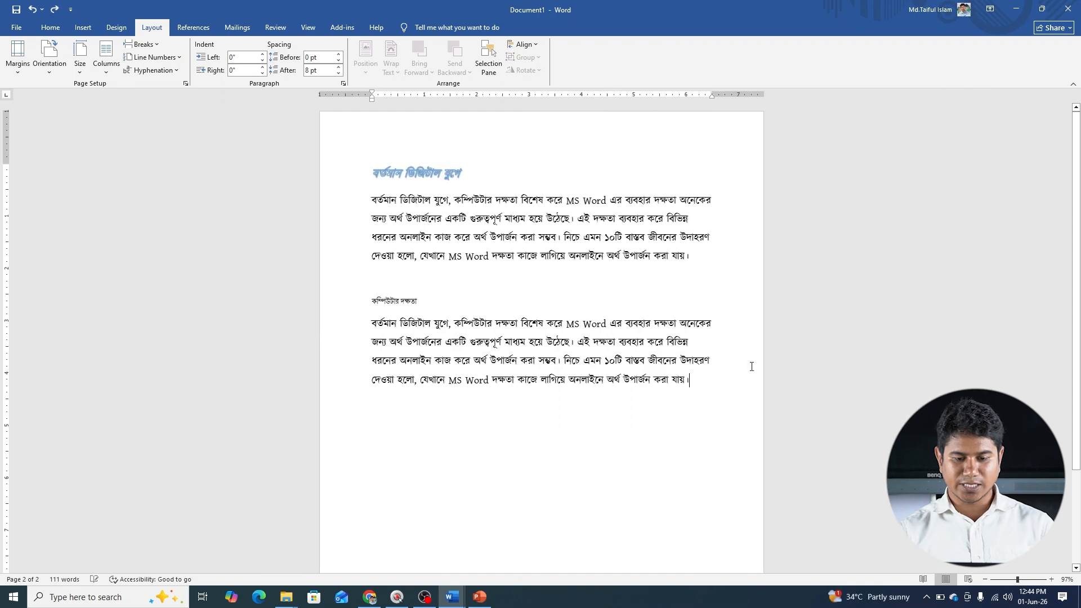
Insert a page break before the second heading “কম্পিউটার দক্ষতা” and undo it.
{"action": "left_click", "coordinate": [371, 325]}
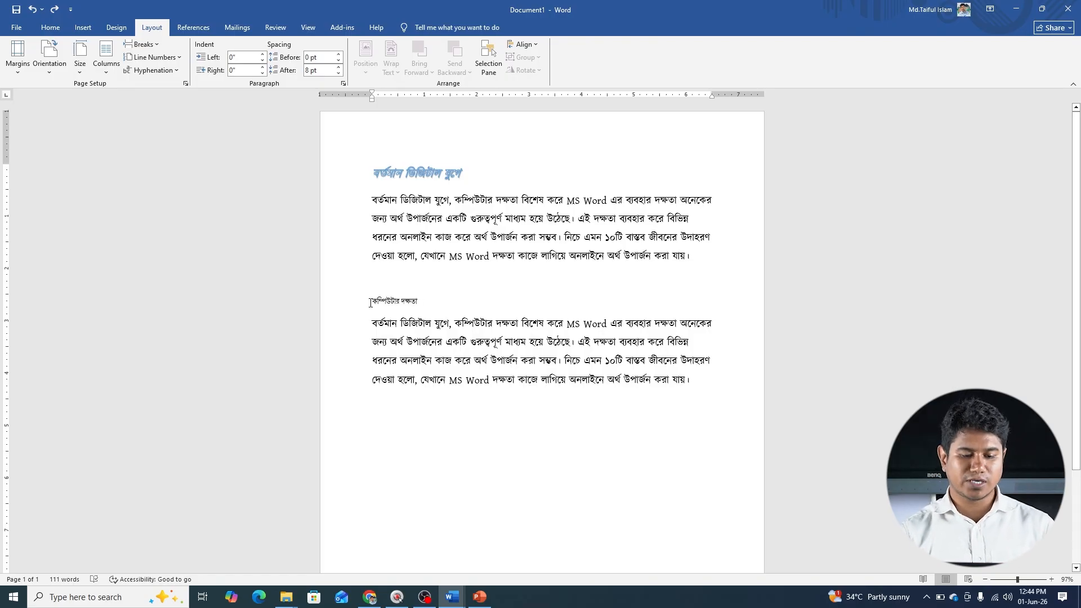
{"action": "left_click", "coordinate": [142, 44]}
{"action": "left_click", "coordinate": [174, 77]}
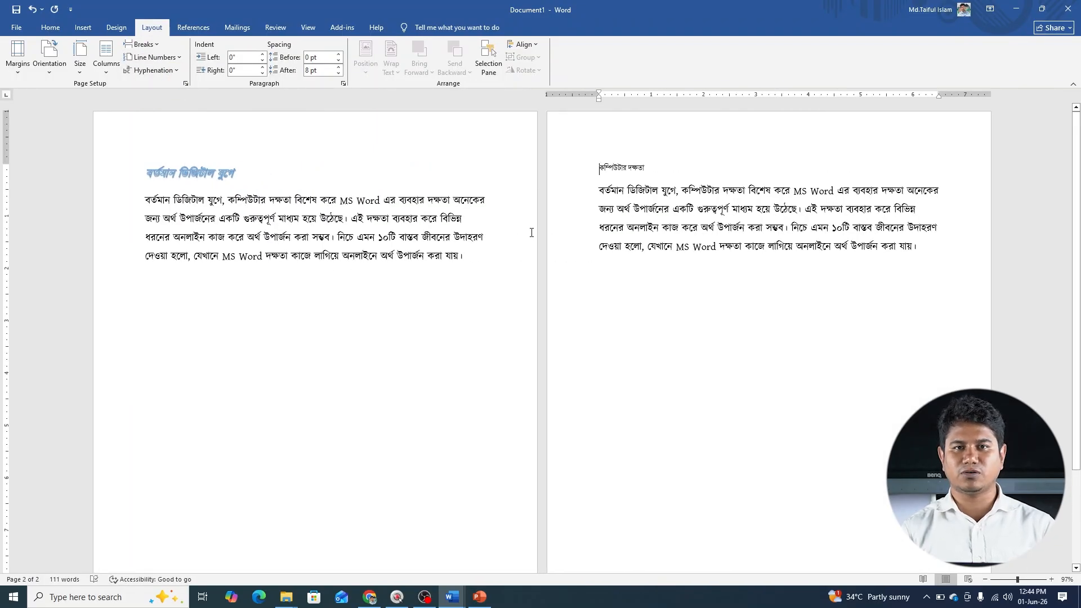
{"action": "key", "text": "ctrl+z"}
Delete the second heading with its paragraph, and the first paragraph's text from “এই দক্ষতা” to its end.
{"action": "left_click_drag", "start_coordinate": [696, 379], "coordinate": [370, 301]}
{"action": "key", "text": "BackSpace"}
{"action": "left_click_drag", "start_coordinate": [695, 258], "coordinate": [578, 220]}
{"action": "key", "text": "BackSpace"}
Lay out the document in two columns.
{"action": "left_click", "coordinate": [573, 222]}
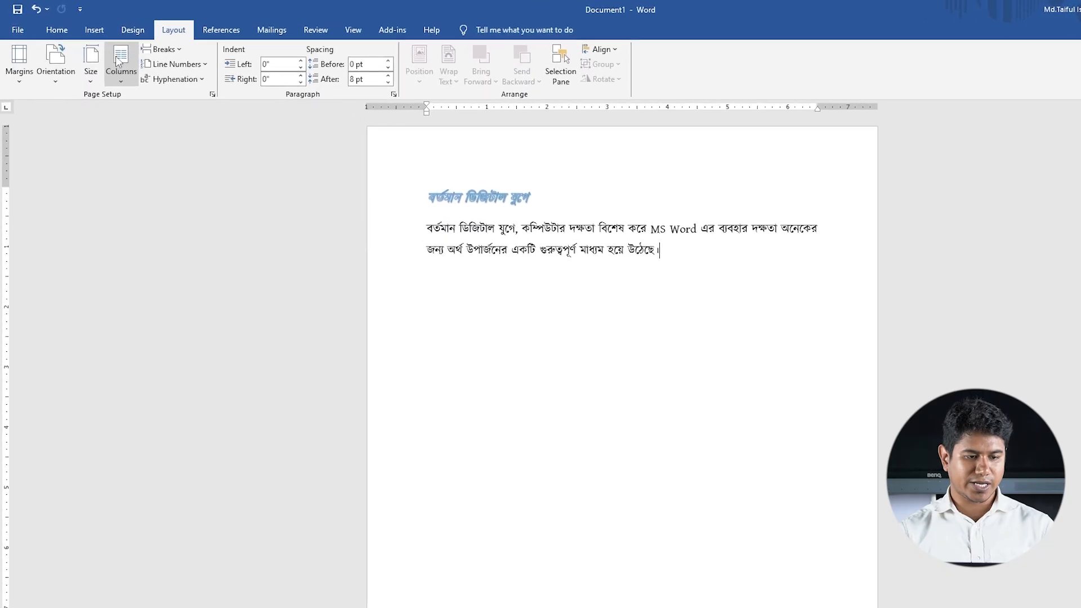
{"action": "left_click", "coordinate": [108, 56]}
{"action": "left_click", "coordinate": [129, 116]}
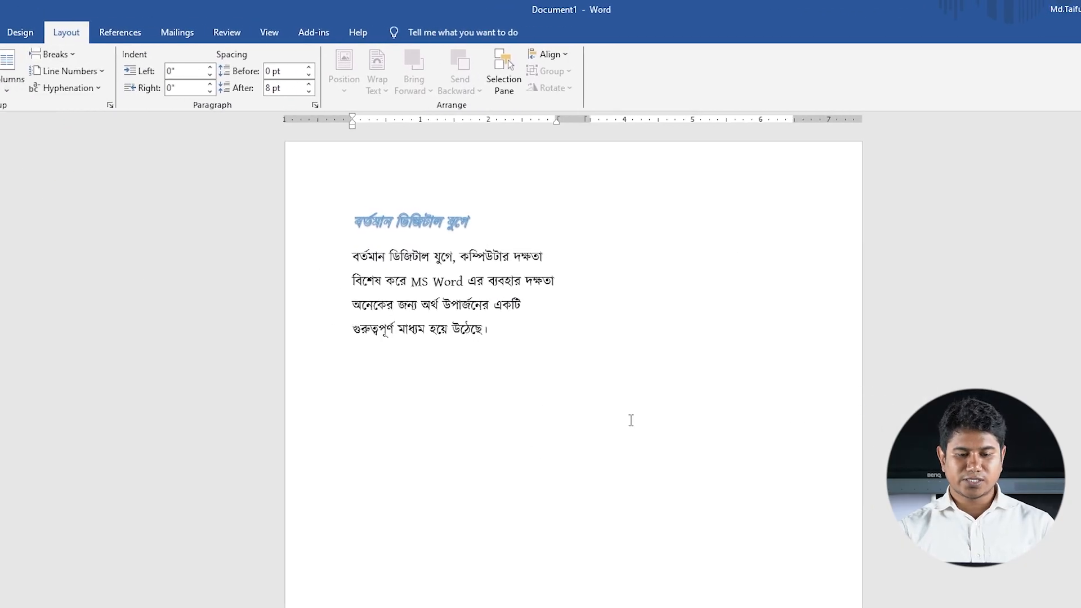
Outline the two column ranges on the horizontal ruler in the screen capture overlay and discard the capture.
{"action": "key", "text": "super+shift+s"}
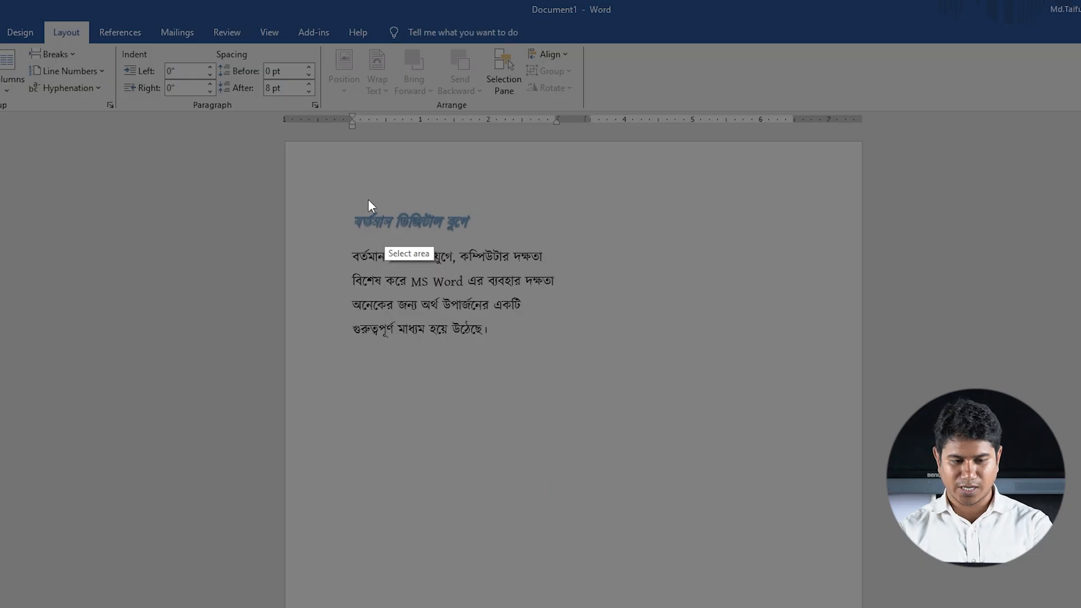
{"action": "left_click_drag", "start_coordinate": [242, 84], "coordinate": [930, 607]}
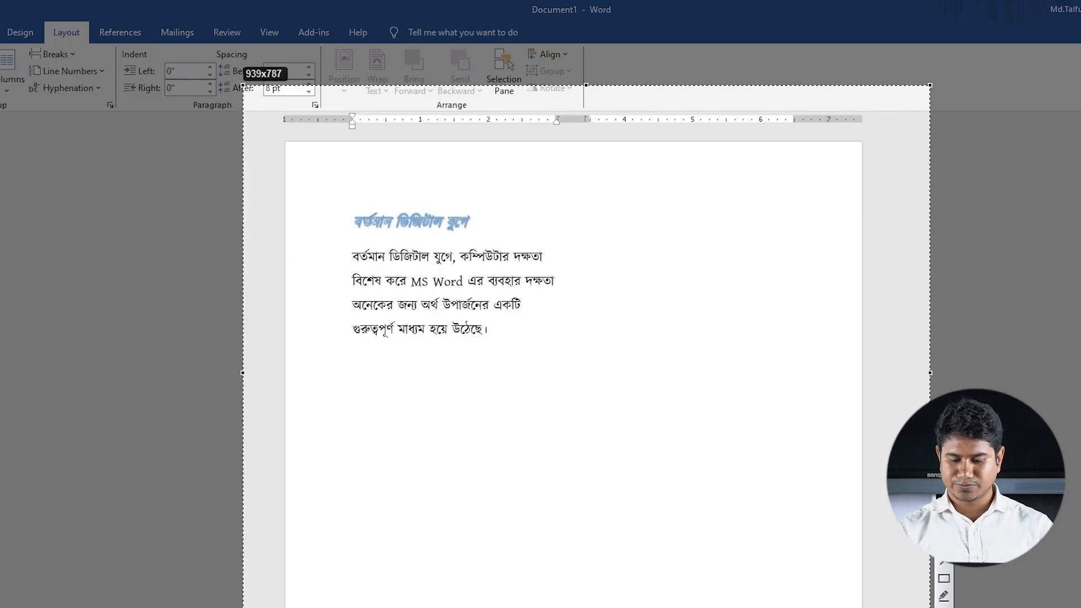
{"action": "left_click", "coordinate": [944, 580]}
{"action": "left_click_drag", "start_coordinate": [339, 108], "coordinate": [555, 140]}
{"action": "left_click_drag", "start_coordinate": [585, 103], "coordinate": [796, 135]}
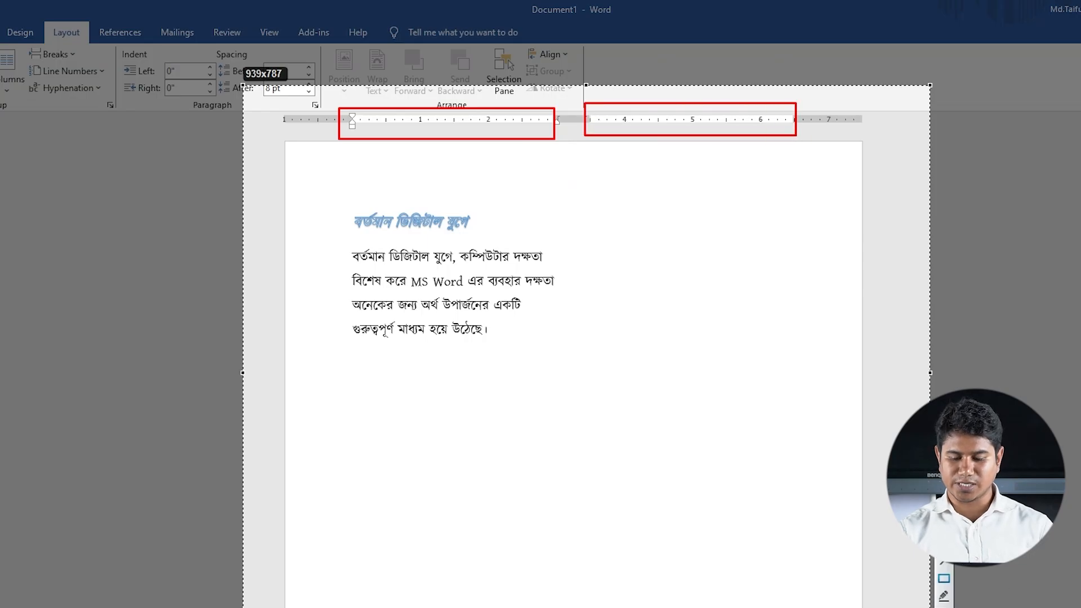
{"action": "key", "text": "Escape"}
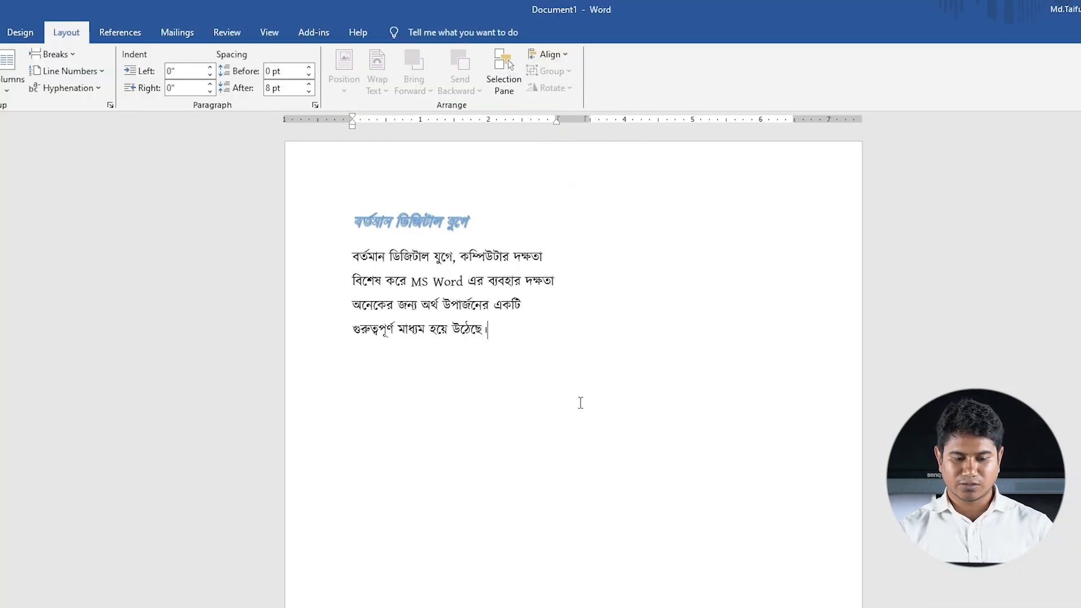
Copy the body paragraph, insert a column break after it and paste the copy into the second column.
{"action": "left_click_drag", "start_coordinate": [490, 337], "coordinate": [356, 259]}
{"action": "key", "text": "ctrl+c"}
{"action": "left_click", "coordinate": [510, 337]}
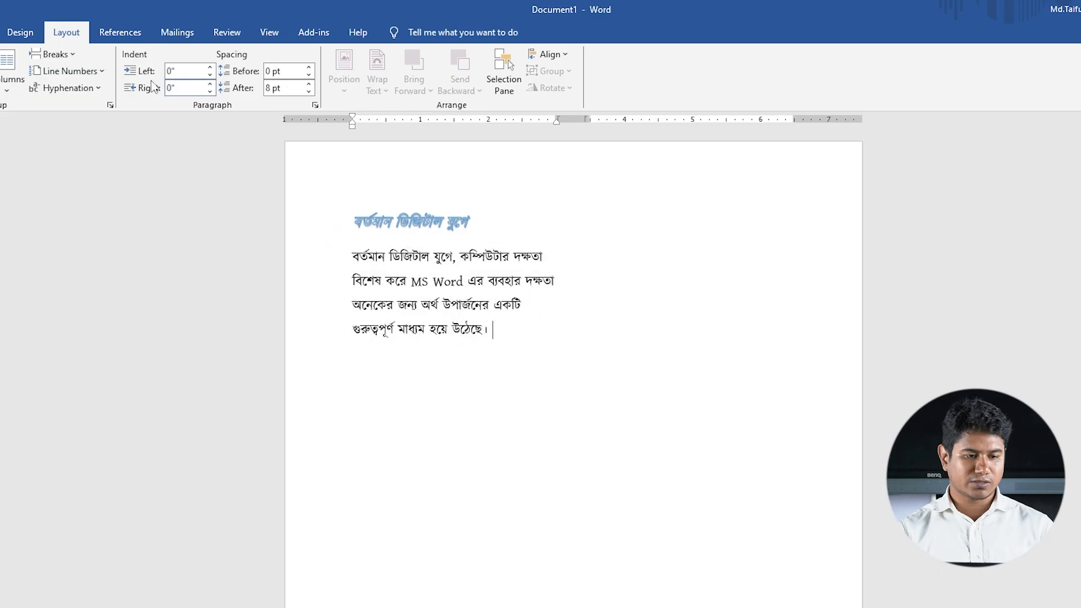
{"action": "left_click", "coordinate": [71, 57]}
{"action": "left_click", "coordinate": [133, 145]}
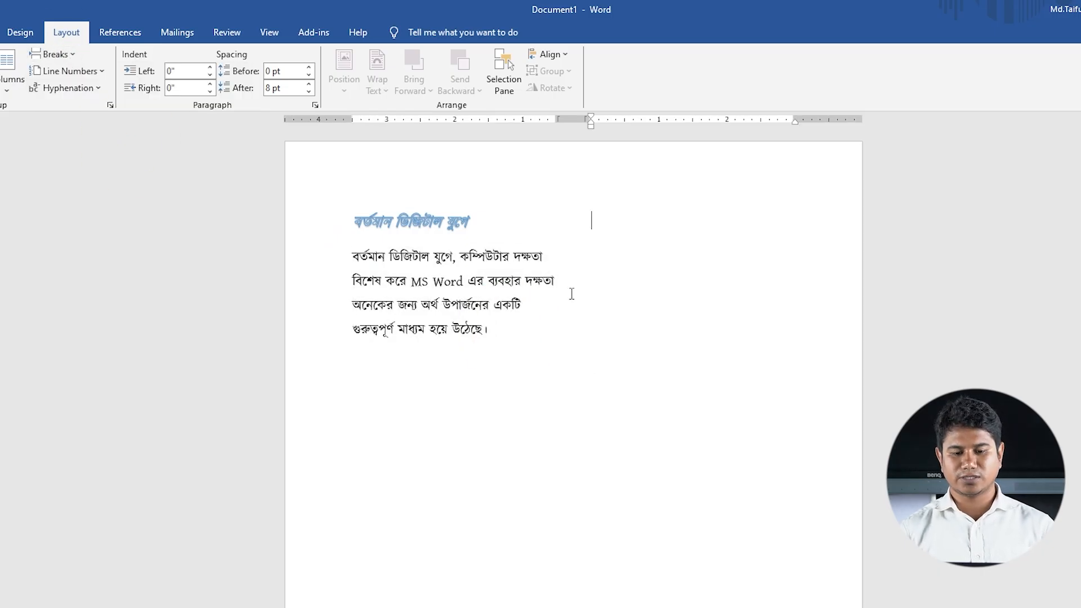
{"action": "key", "text": "ctrl+v"}
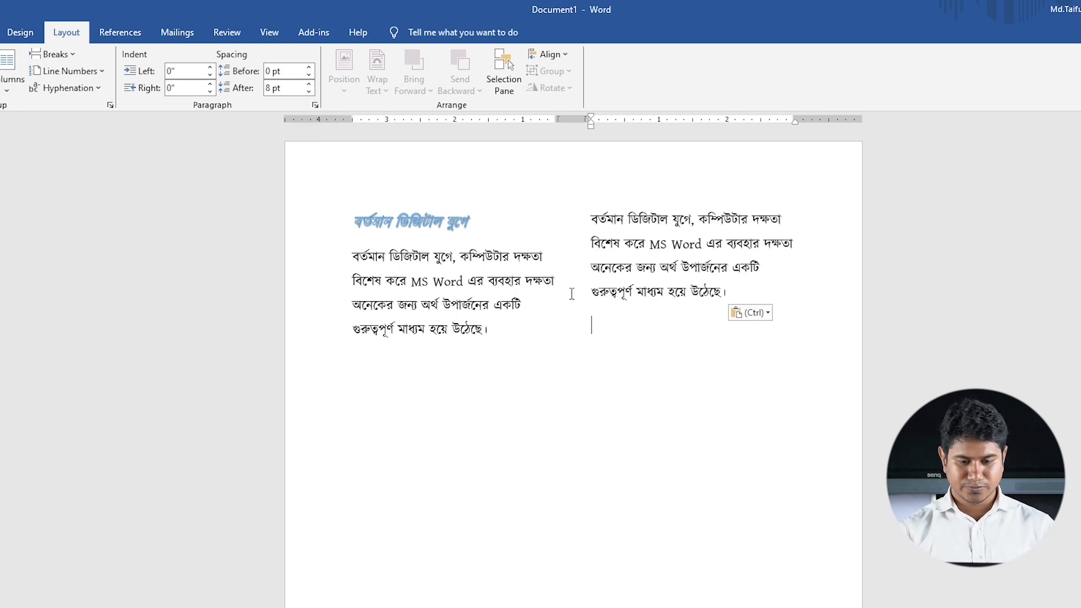
Undo the pasted paragraph, the column break and the two-column layout.
{"action": "key", "text": "ctrl+z"}
{"action": "key", "text": "ctrl+z"}
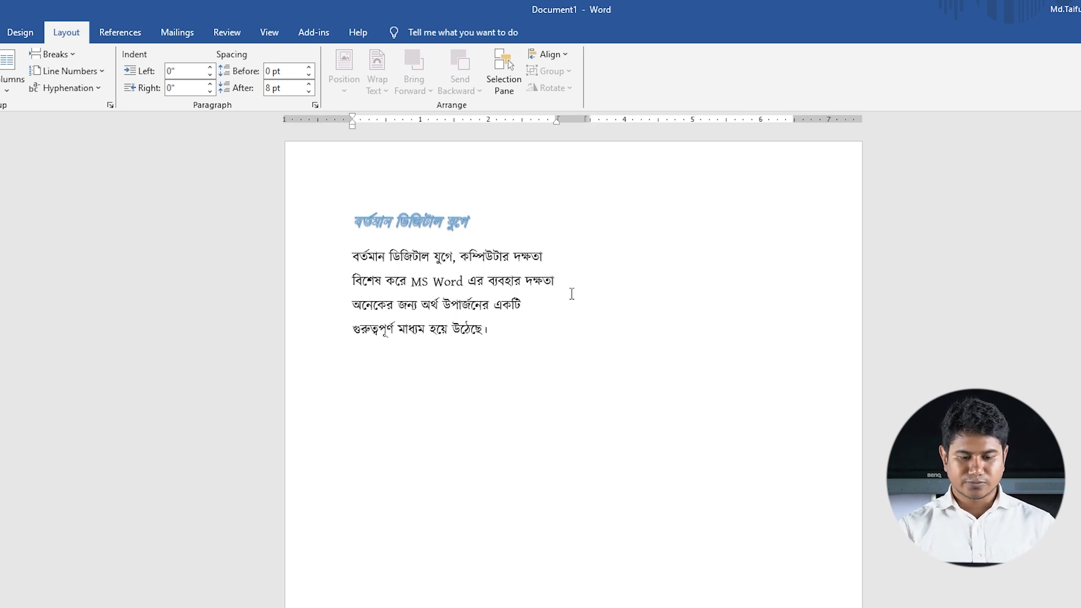
{"action": "key", "text": "ctrl+z"}
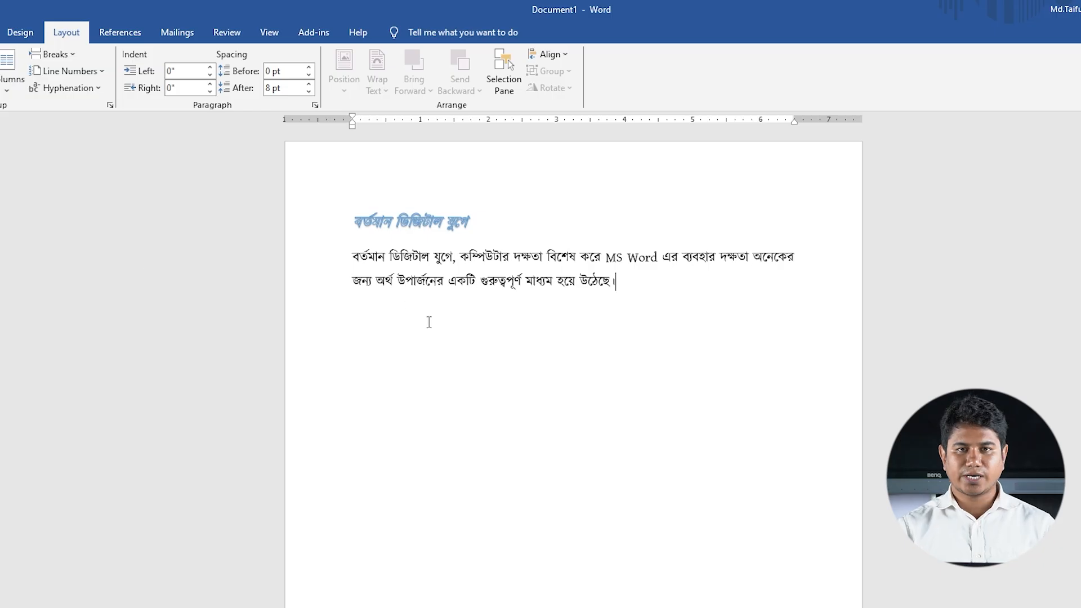
Restore the rest of the body paragraph, beginning with “এই দক্ষতা”, after the first sentence.
{"action": "left_click", "coordinate": [54, 55]}
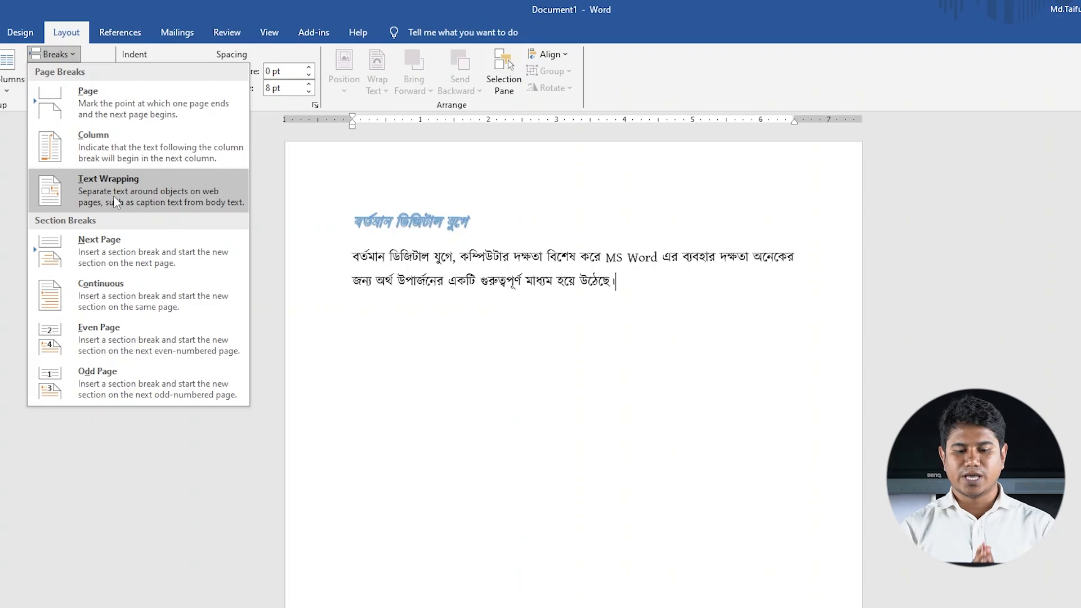
{"action": "left_click", "coordinate": [441, 290]}
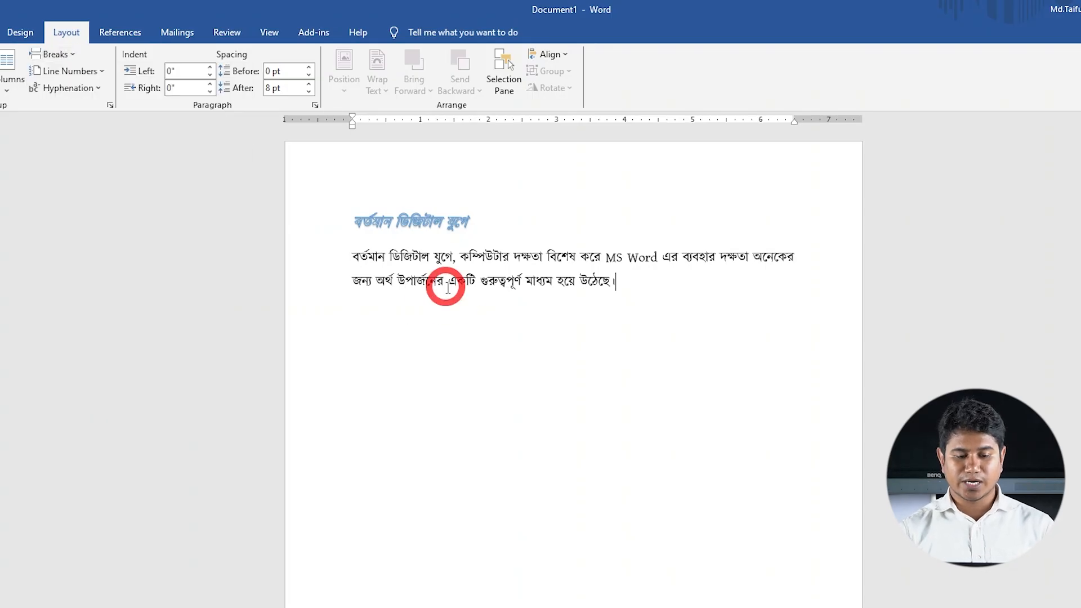
{"action": "left_click", "coordinate": [663, 292]}
{"action": "key", "text": "ctrl+v"}
{"action": "left_click", "coordinate": [646, 370]}
Start a new paragraph at “এই দক্ষতা” and mark the gap above it in the screen capture overlay.
{"action": "left_click", "coordinate": [620, 282]}
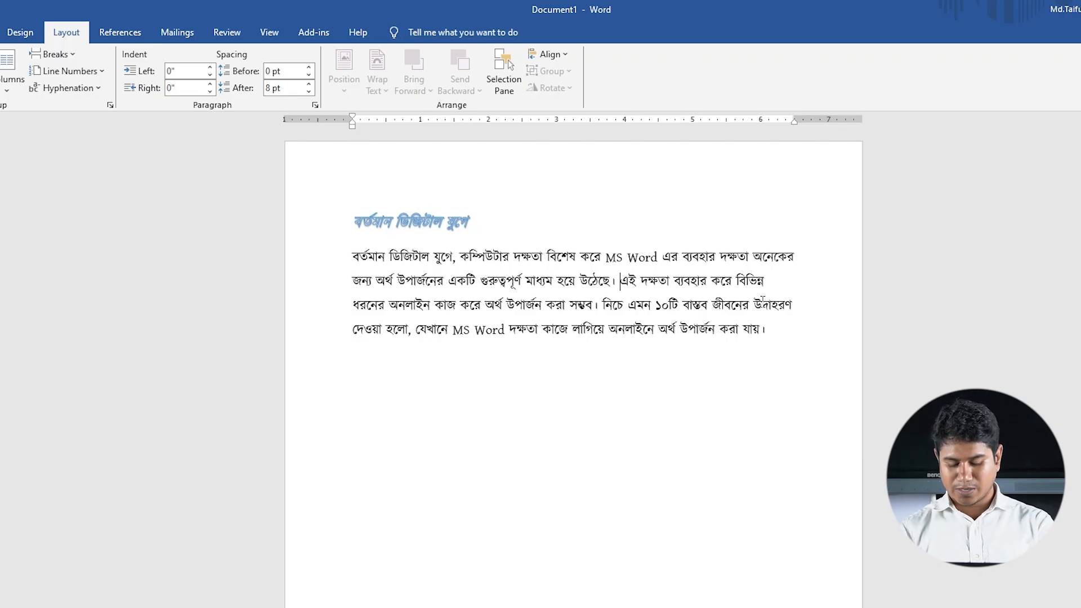
{"action": "key", "text": "Return"}
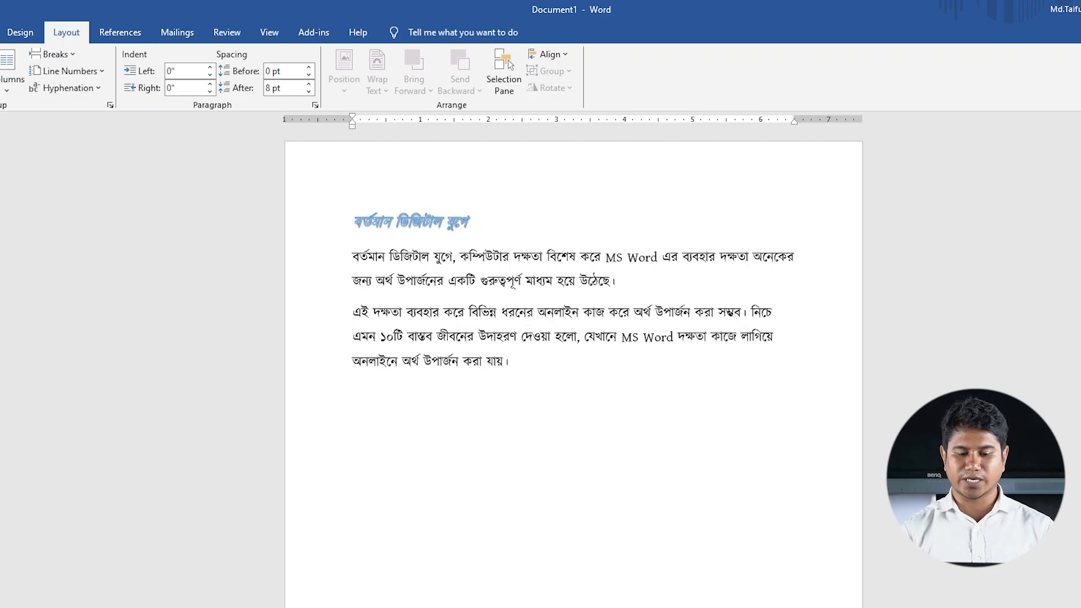
{"action": "key", "text": "F1"}
{"action": "mouse_move", "coordinate": [337, 179]}
{"action": "left_mouse_down"}
{"action": "mouse_move", "coordinate": [776, 448]}
{"action": "mouse_move", "coordinate": [830, 452]}
{"action": "left_mouse_up"}
{"action": "left_click", "coordinate": [844, 371]}
{"action": "left_click_drag", "start_coordinate": [345, 292], "coordinate": [635, 303]}
{"action": "left_click", "coordinate": [822, 469]}
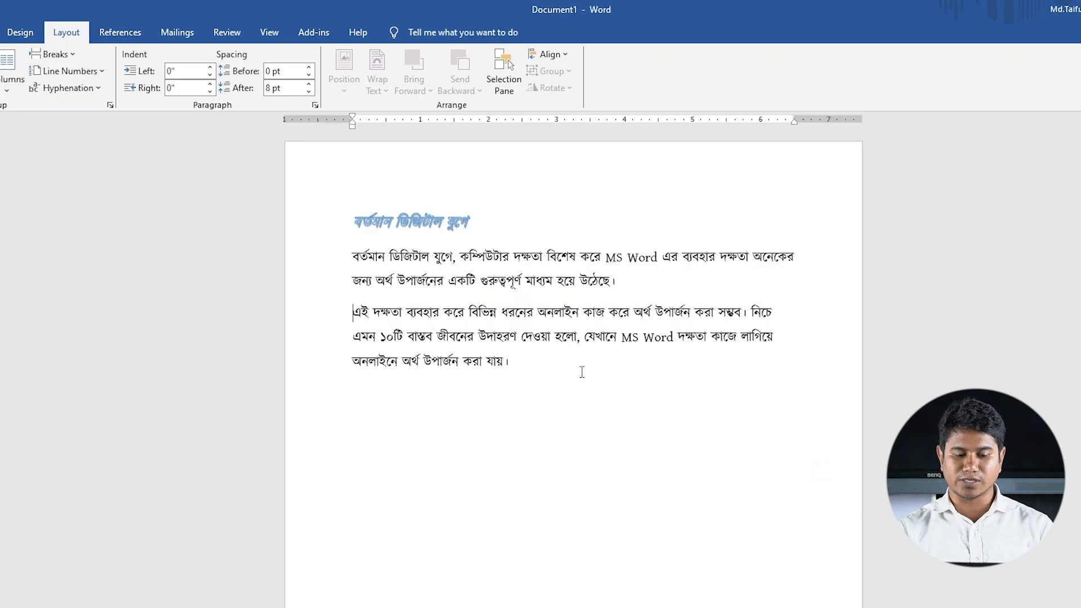
Replace the paragraph break before “এই দক্ষতা” with a text wrapping break, and delete that break again.
{"action": "key", "text": "BackSpace"}
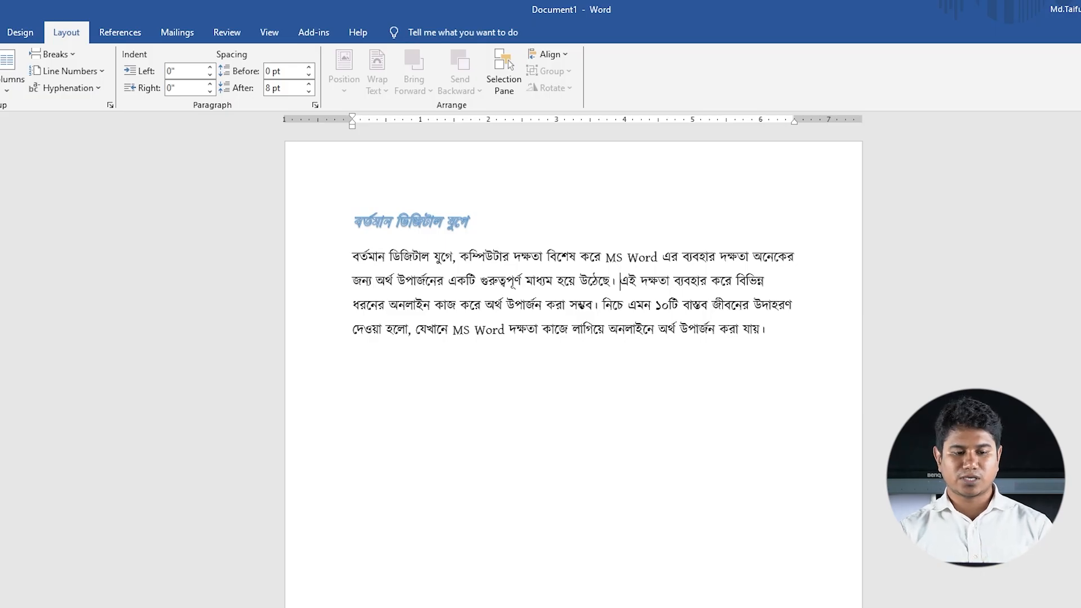
{"action": "left_click", "coordinate": [55, 54]}
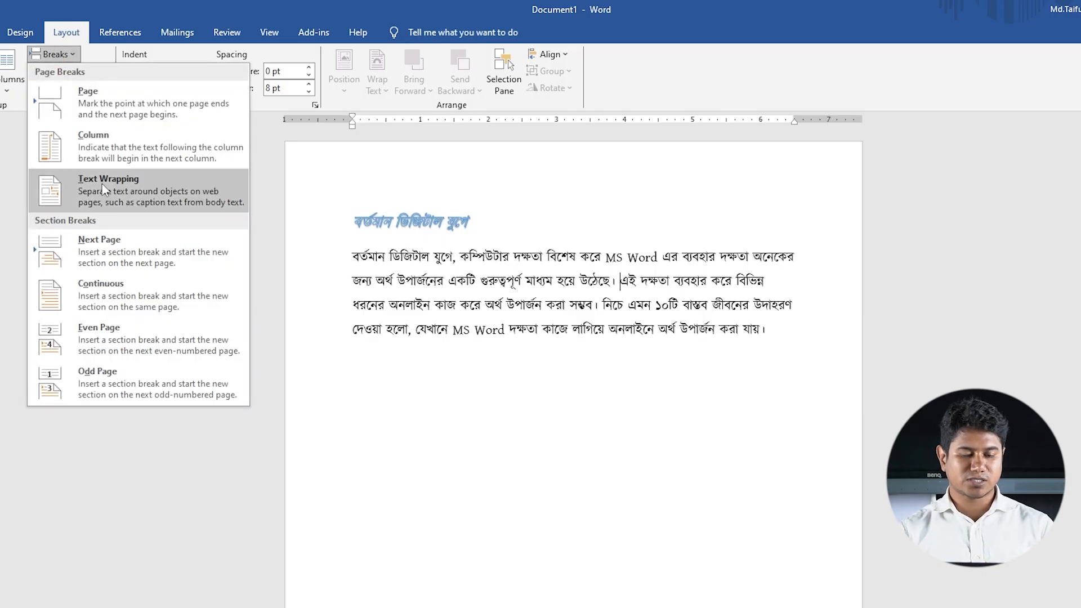
{"action": "left_click", "coordinate": [104, 189]}
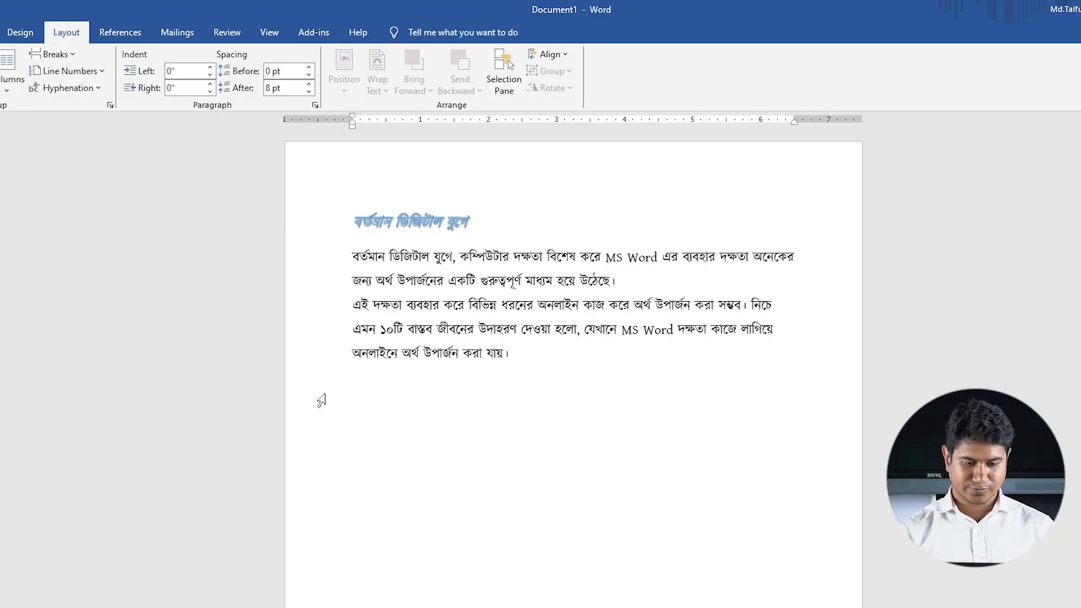
{"action": "key", "text": "BackSpace"}
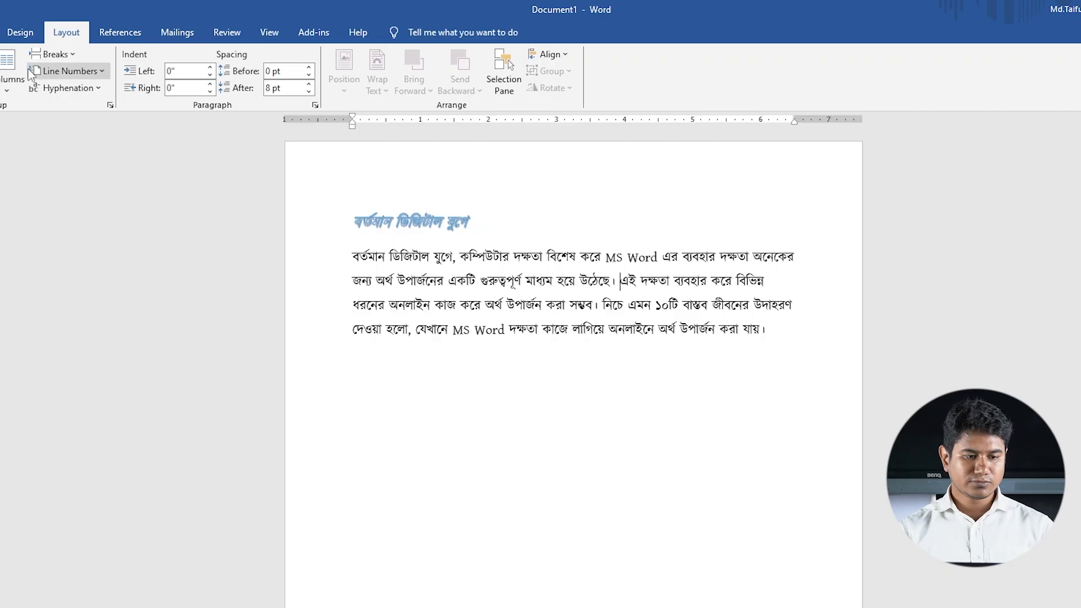
{"action": "left_click", "coordinate": [52, 54]}
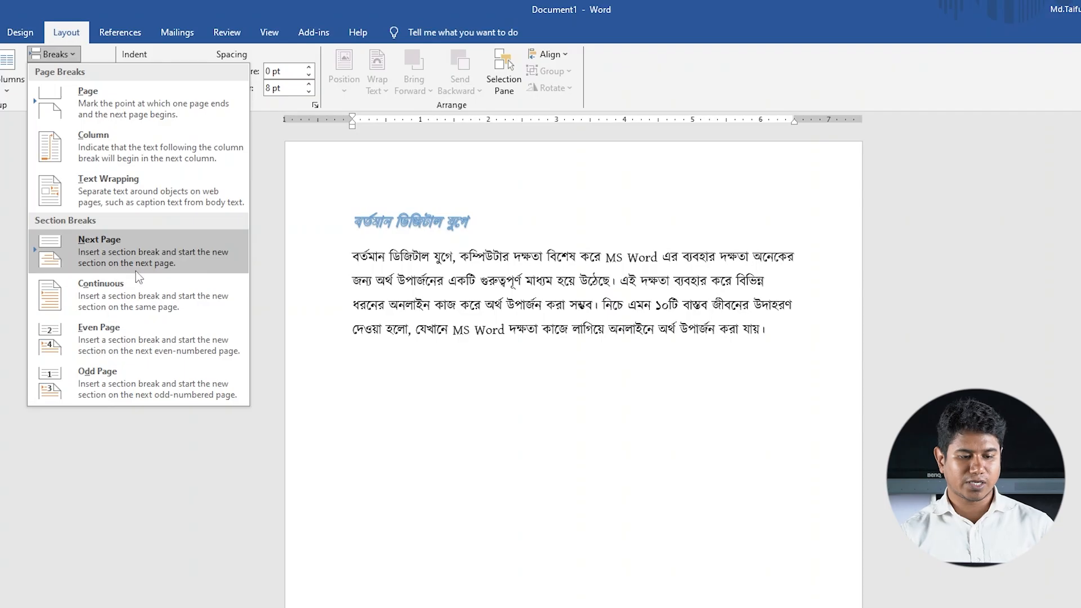
{"action": "left_click", "coordinate": [514, 347]}
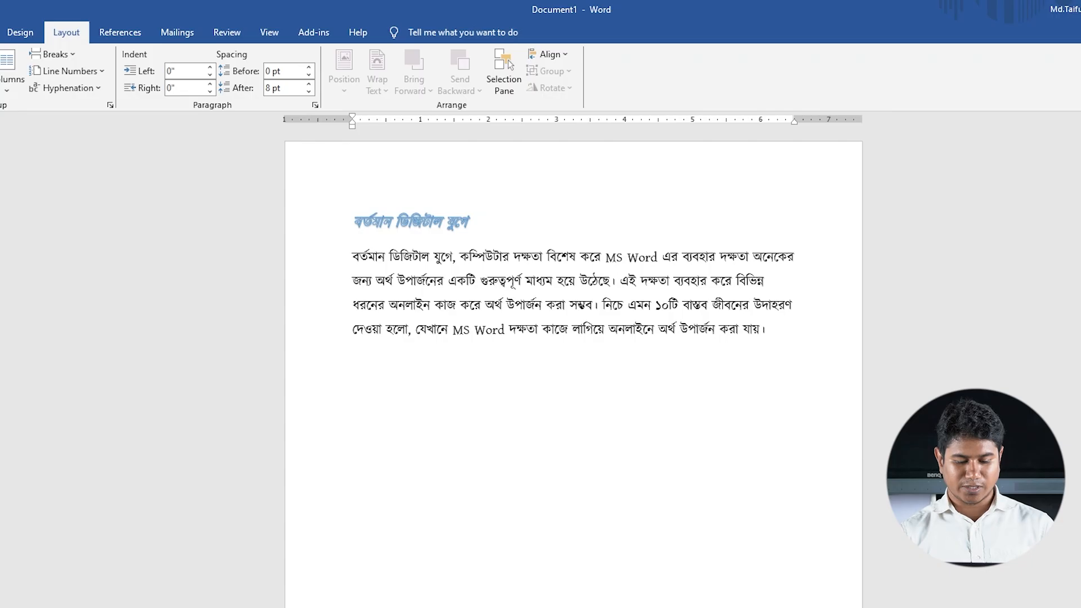
Switch to the three-page Document2 and place the cursor at the end of the first page's title.
{"action": "mouse_move", "coordinate": [451, 597]}
{"action": "left_click", "coordinate": [579, 569]}
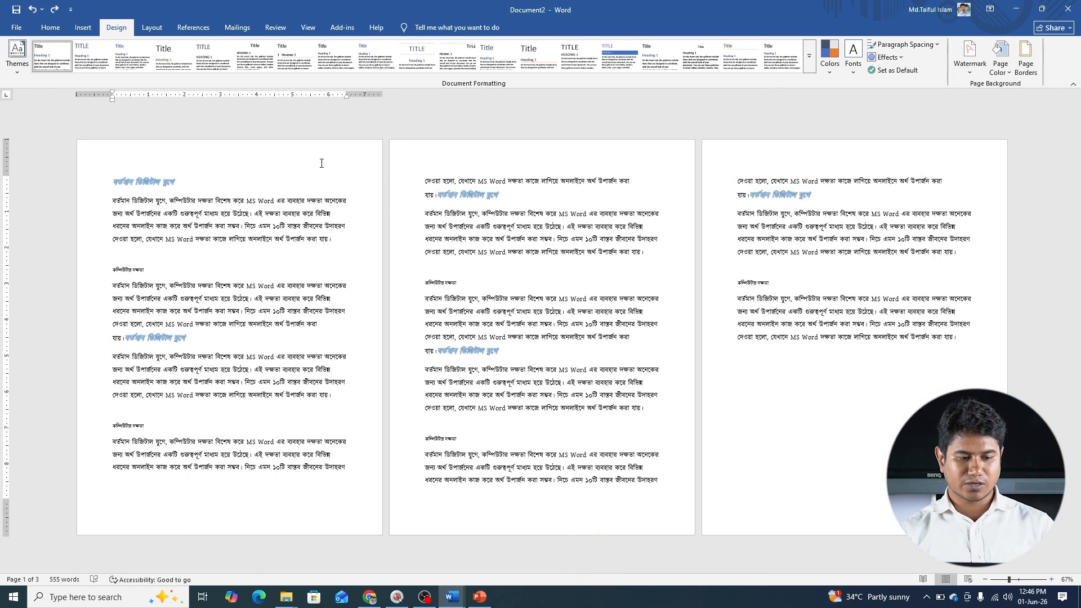
{"action": "left_click", "coordinate": [239, 152]}
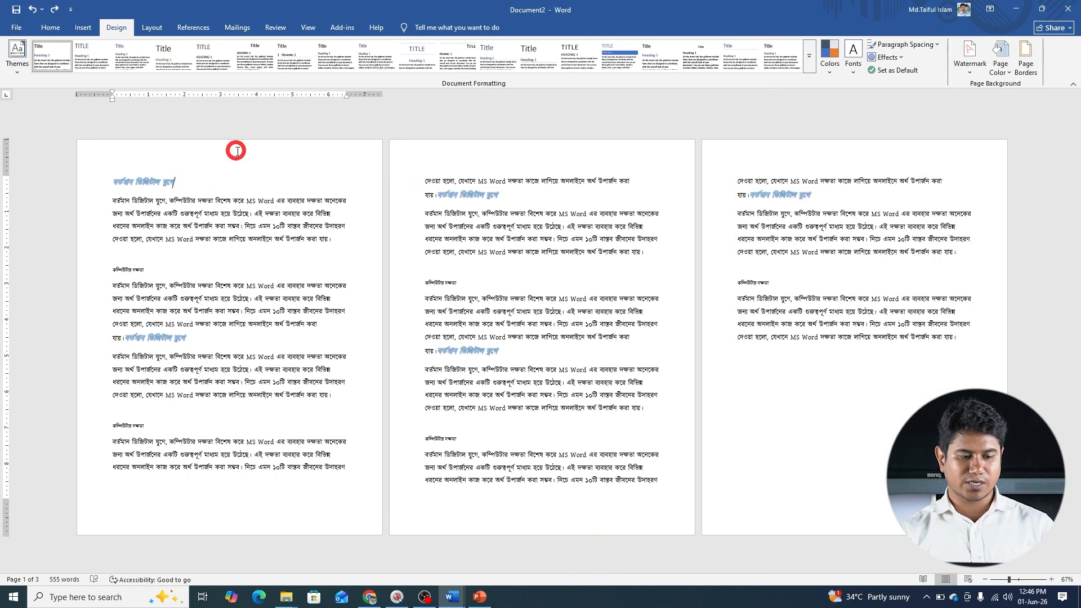
Insert the built-in Blank header in the three-page document.
{"action": "left_click", "coordinate": [83, 28]}
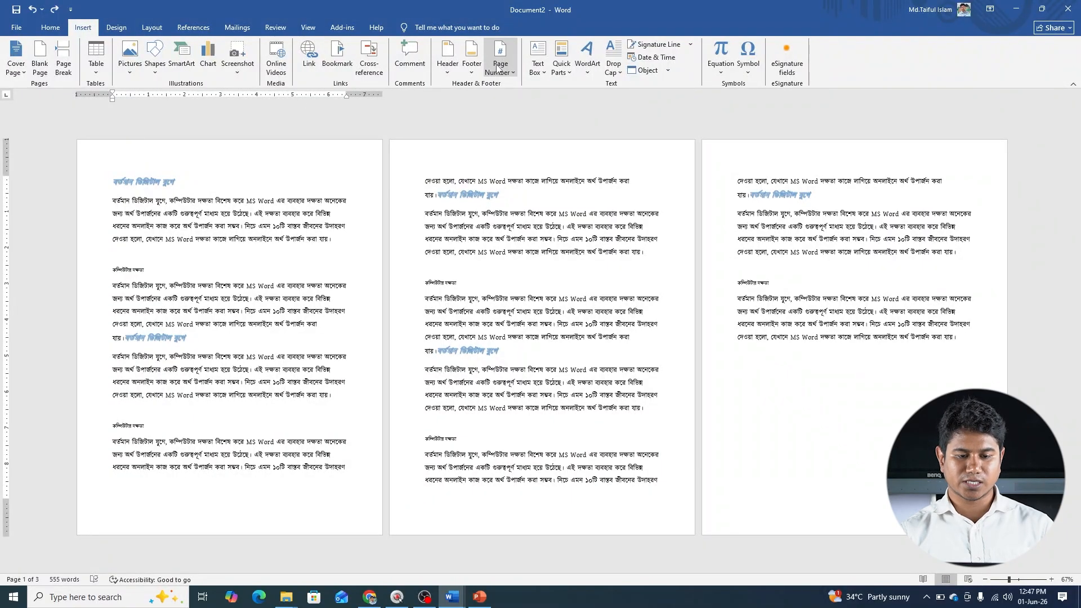
{"action": "left_click", "coordinate": [448, 59]}
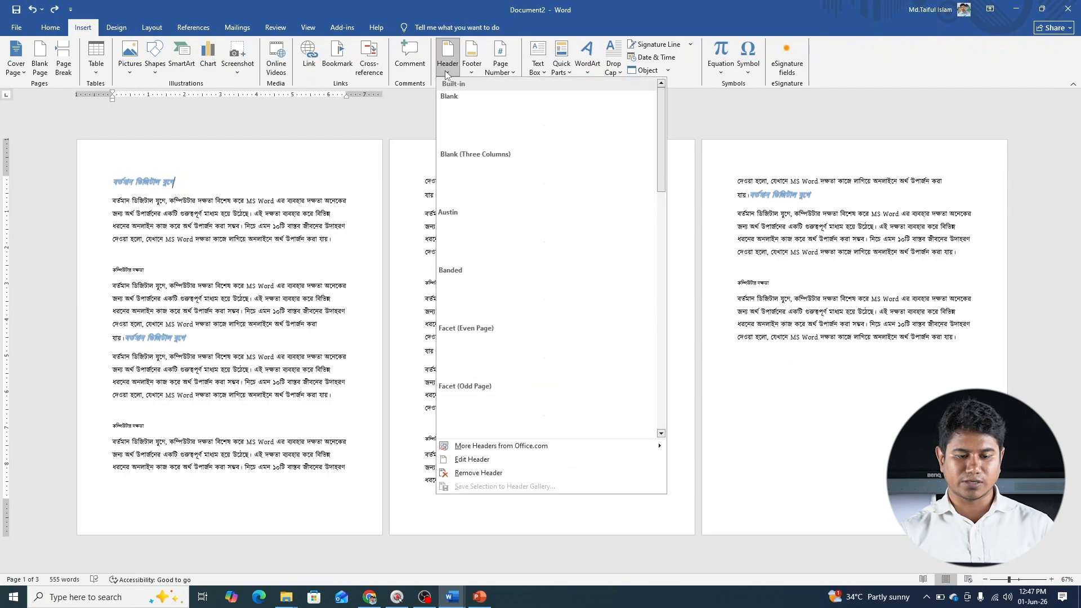
{"action": "left_click", "coordinate": [478, 122]}
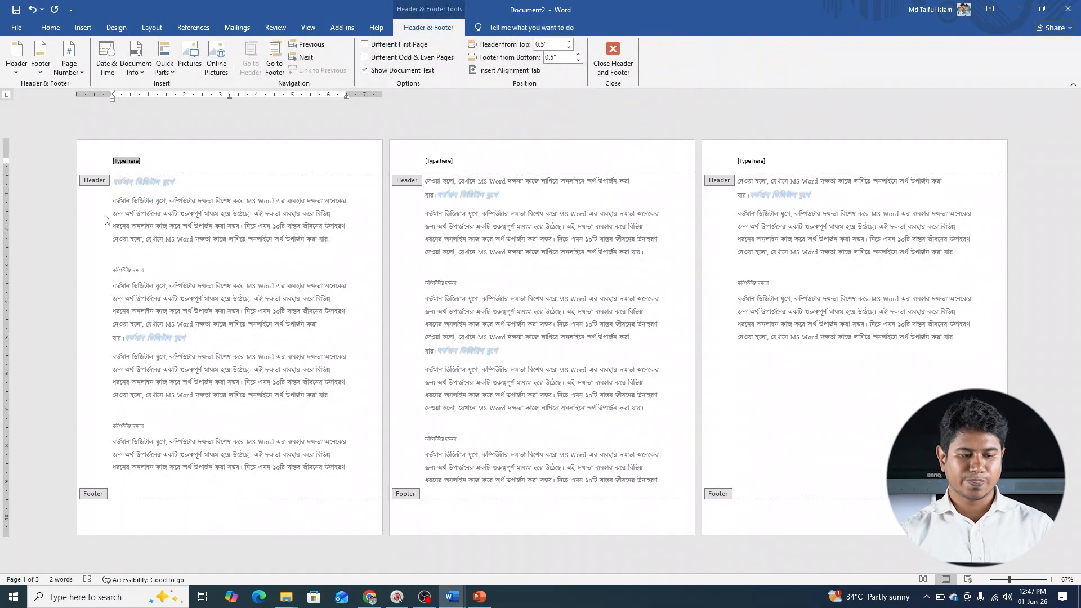
Outline the Header labels of all three pages with red rectangles in the screen capture overlay, and discard the capture.
{"action": "key", "text": "Print"}
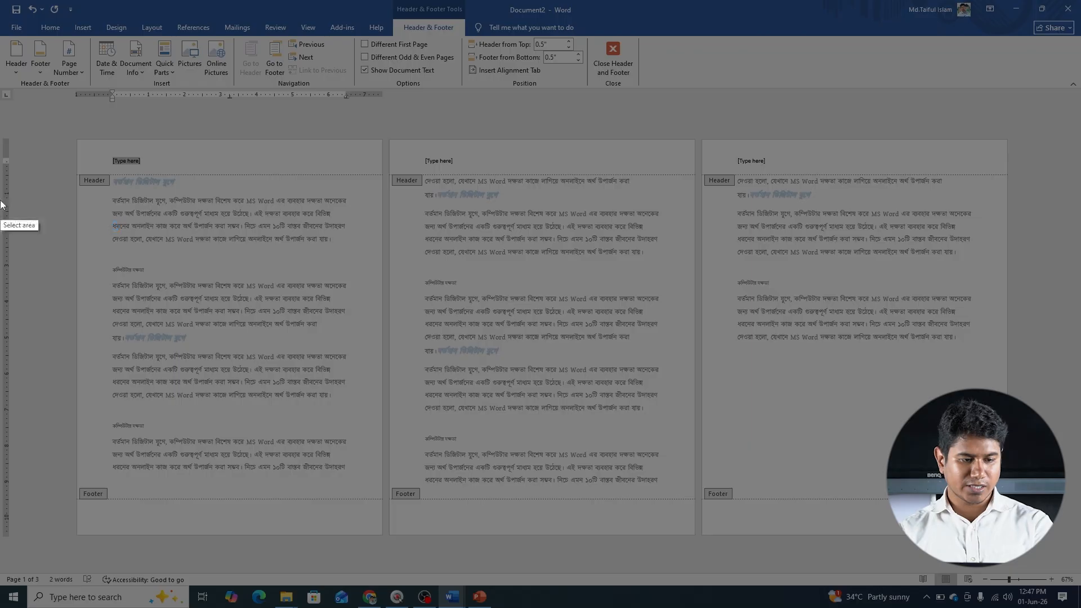
{"action": "left_click_drag", "start_coordinate": [55, 119], "coordinate": [1040, 276]}
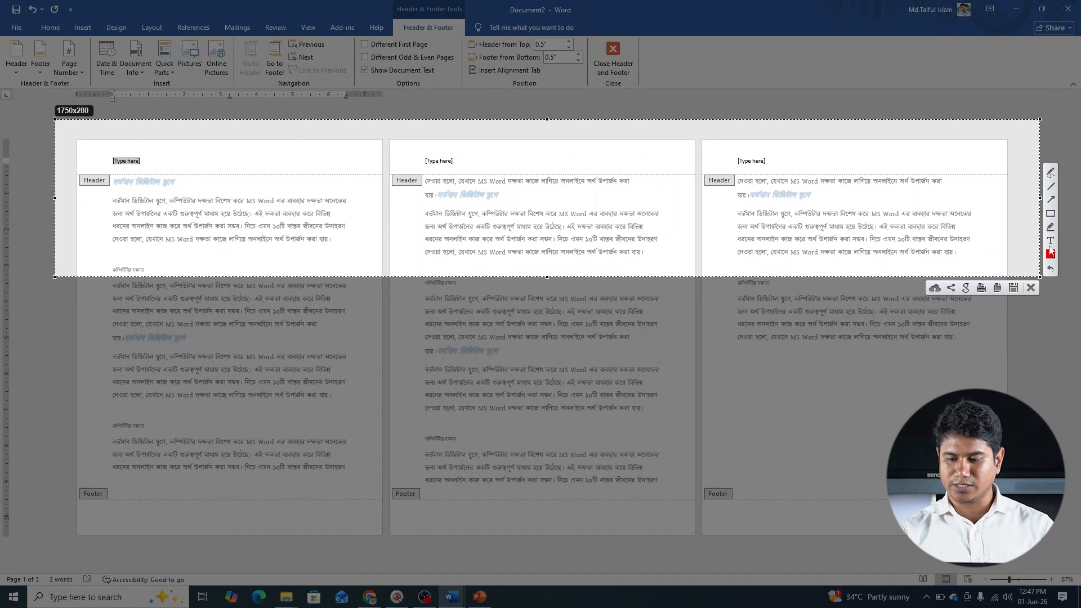
{"action": "left_click", "coordinate": [1050, 213]}
{"action": "left_click_drag", "start_coordinate": [699, 169], "coordinate": [742, 187]}
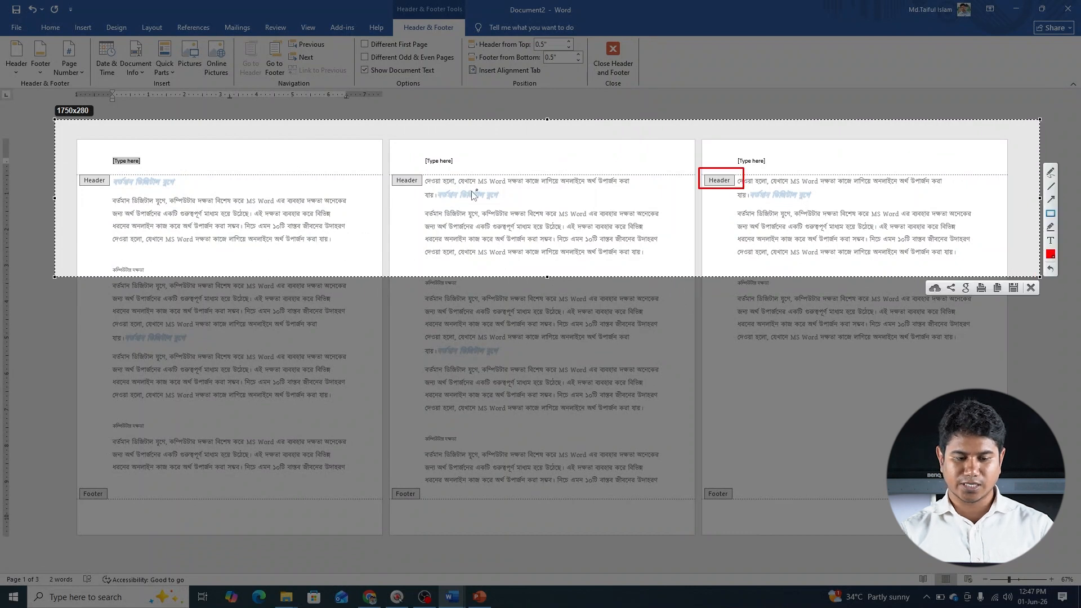
{"action": "left_click_drag", "start_coordinate": [391, 171], "coordinate": [428, 191]}
{"action": "left_click_drag", "start_coordinate": [75, 171], "coordinate": [116, 191]}
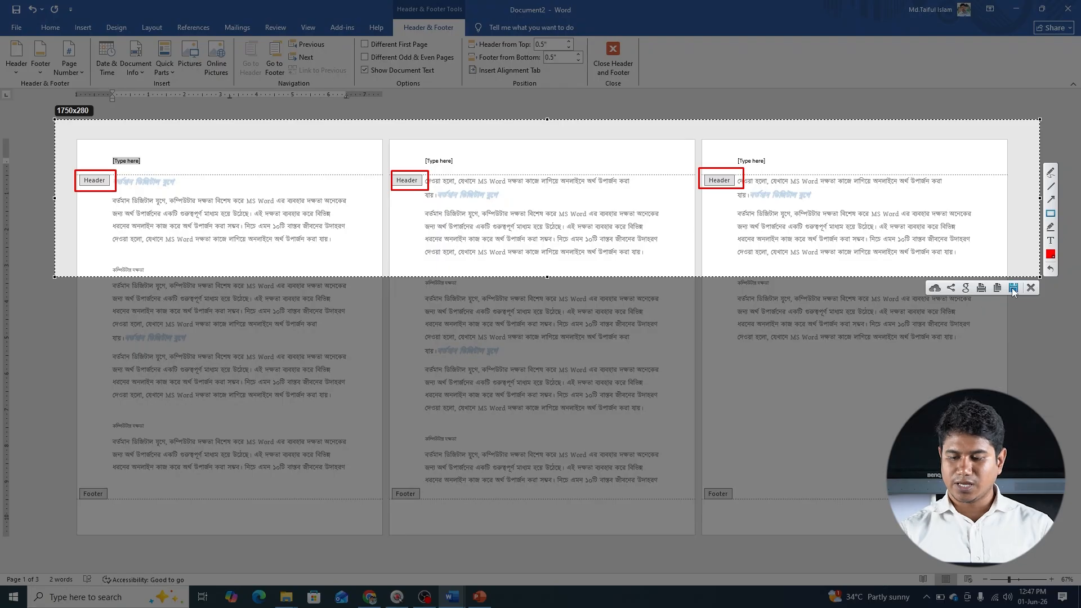
{"action": "left_click", "coordinate": [1031, 287]}
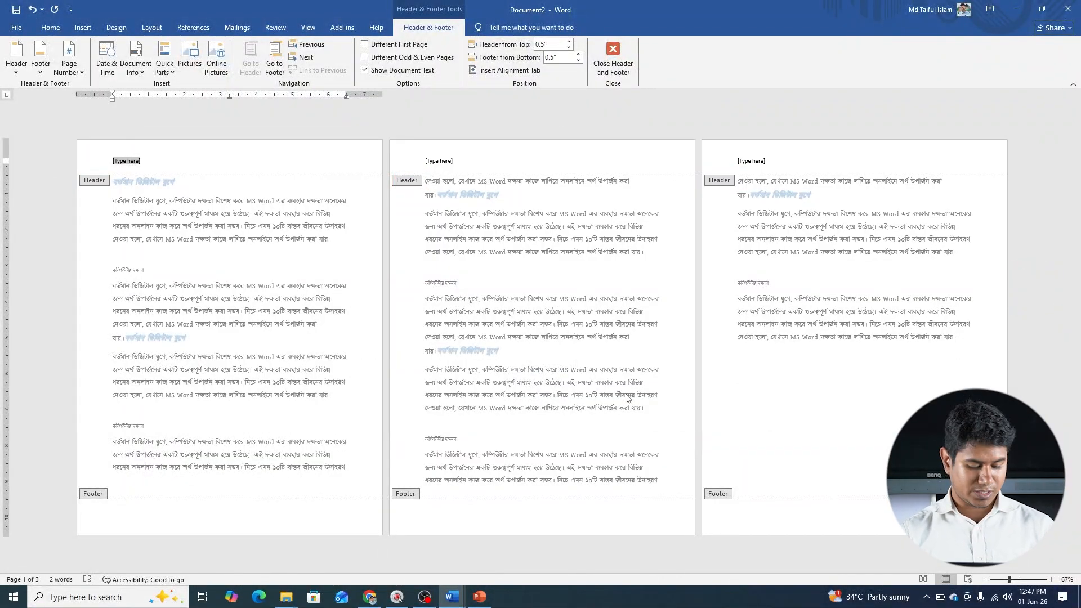
Delete the header placeholder text and return to the body text on the second page.
{"action": "key", "text": "Delete"}
{"action": "double_click", "coordinate": [453, 260]}
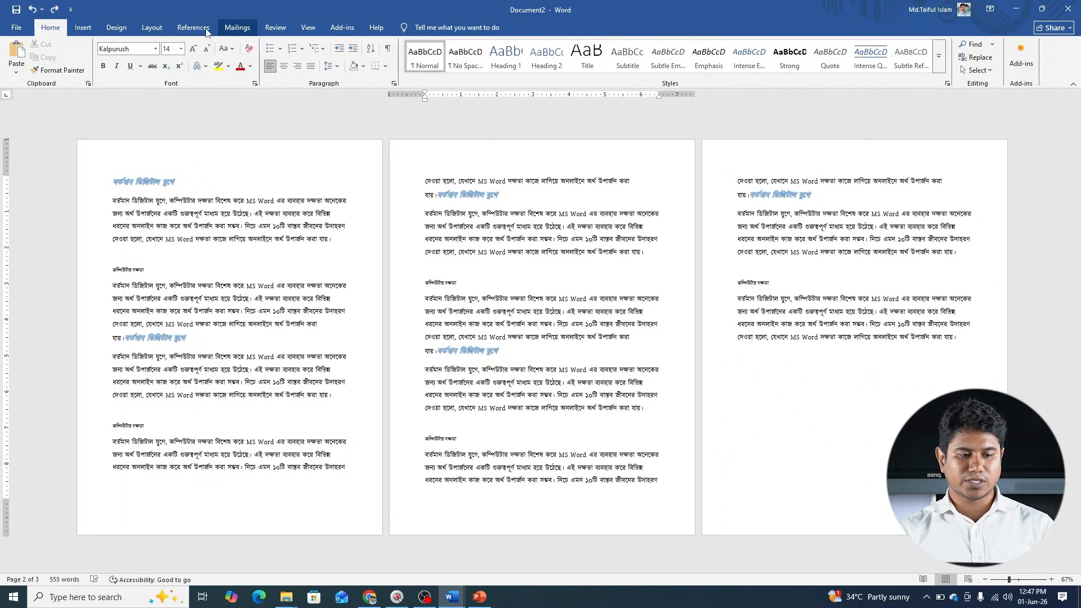
Insert a centred page number at the top of every page and return to the body text.
{"action": "left_click", "coordinate": [92, 30]}
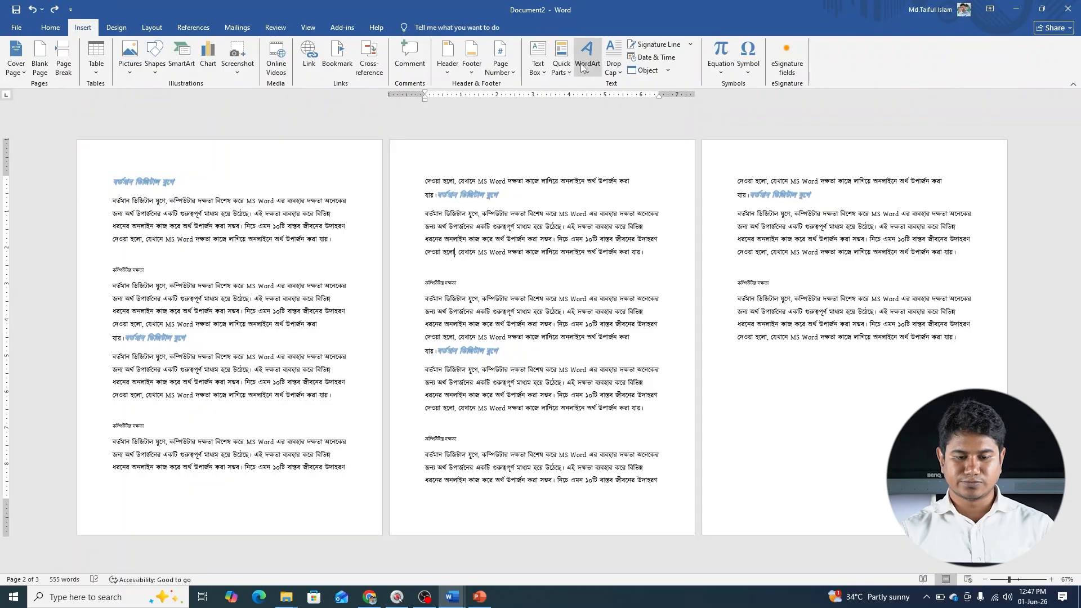
{"action": "left_click", "coordinate": [499, 63]}
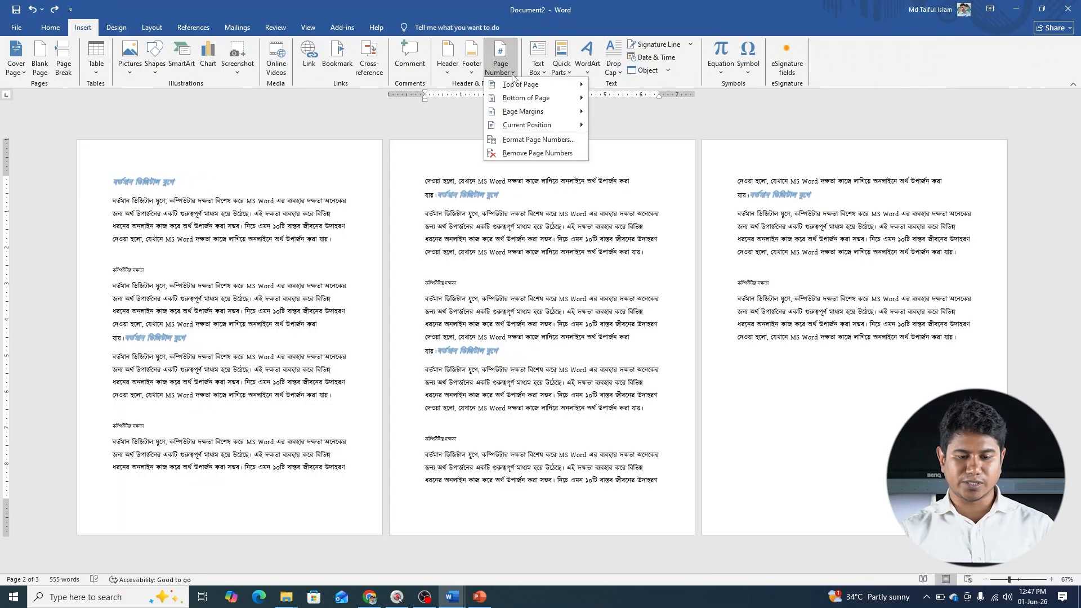
{"action": "mouse_move", "coordinate": [524, 85]}
{"action": "left_click", "coordinate": [719, 173]}
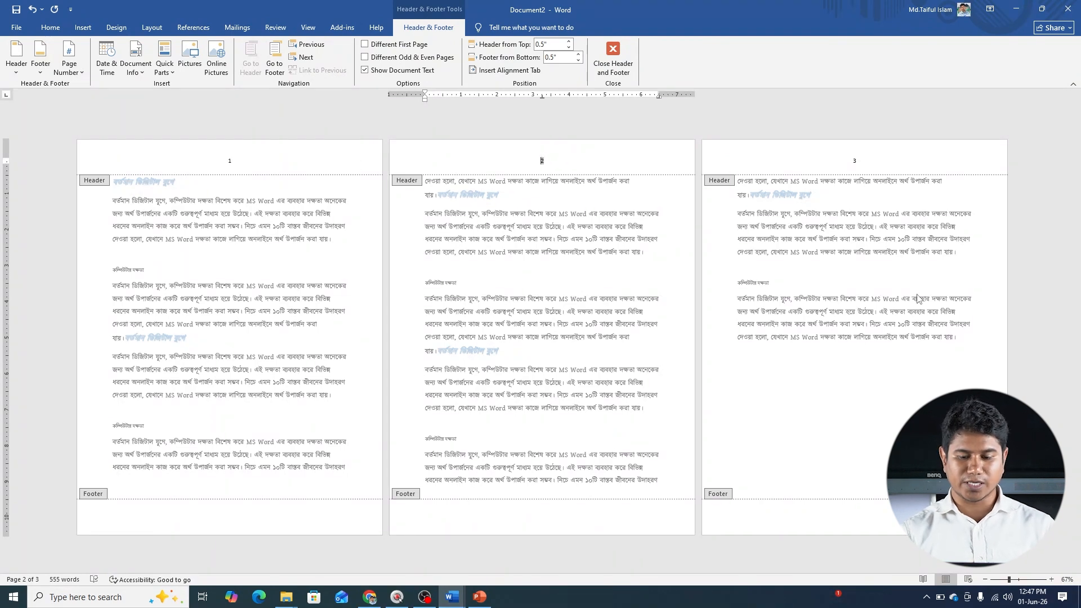
{"action": "left_click", "coordinate": [790, 391]}
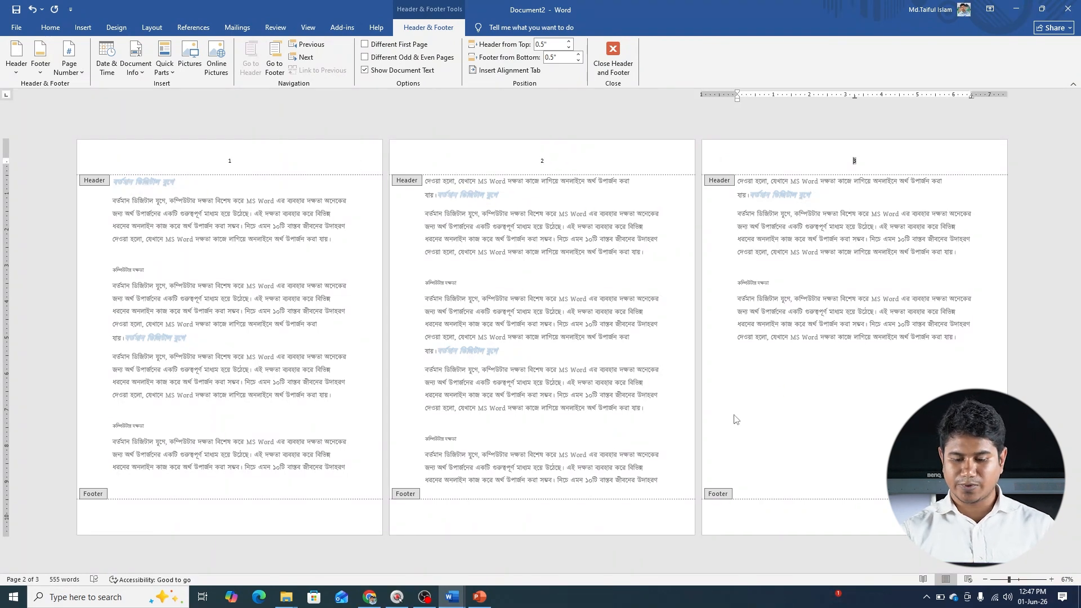
{"action": "double_click", "coordinate": [573, 245]}
Add blank paragraphs below the last page's text until a fourth page starts, and undo them.
{"action": "left_click", "coordinate": [958, 334]}
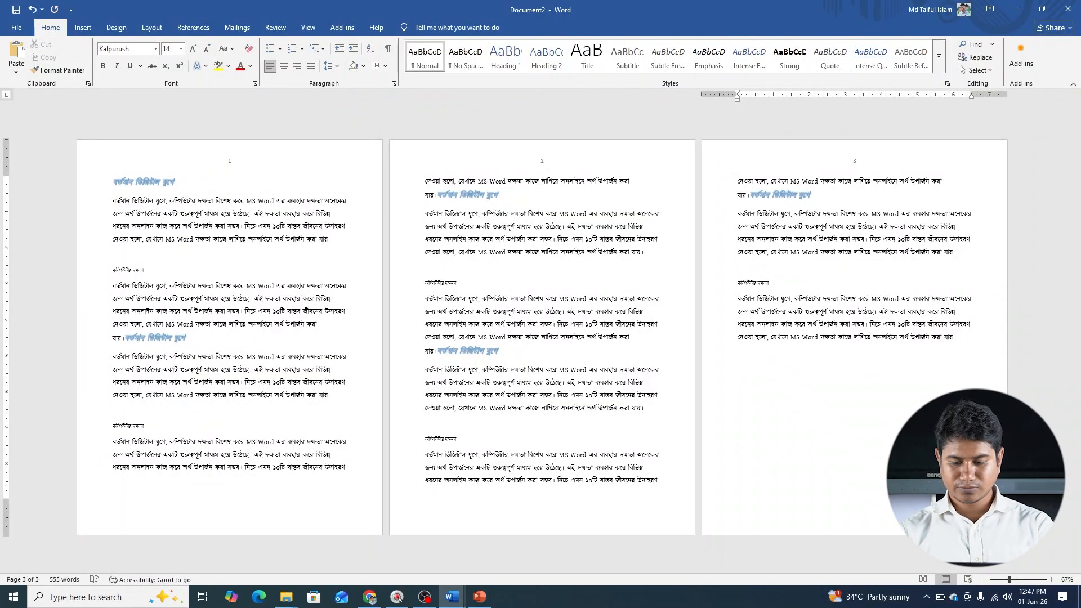
{"action": "key", "text": "Return"}
{"action": "key", "text": "Return"}
{"action": "key", "text": "Return"}
{"action": "key", "text": "Return"}
{"action": "scroll", "coordinate": [700, 394], "scroll_direction": "down", "scroll_amount": 5}
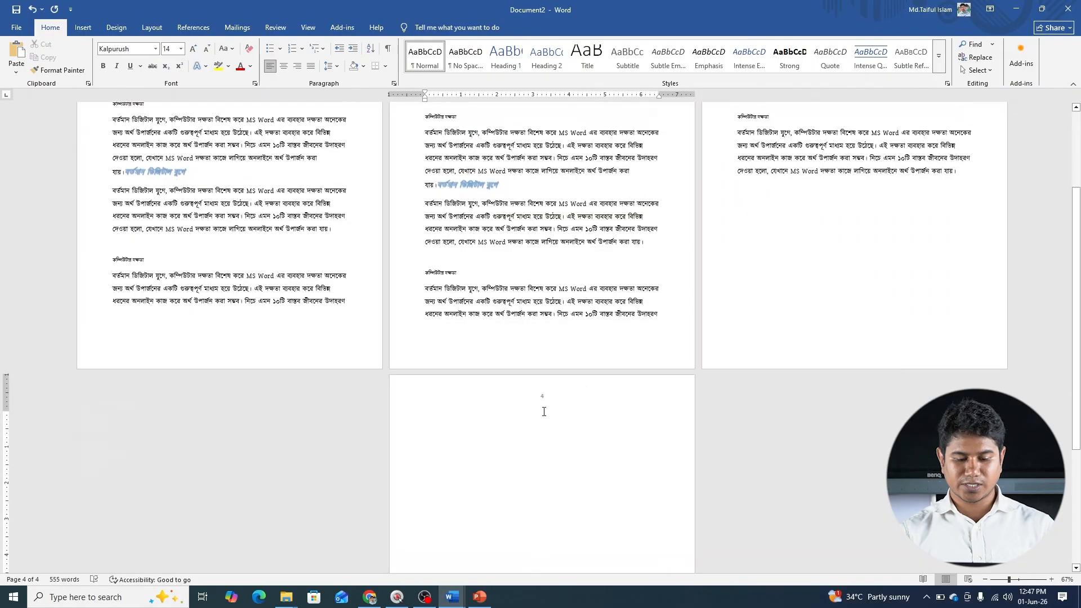
{"action": "key", "text": "ctrl+z"}
{"action": "scroll", "coordinate": [543, 400], "scroll_direction": "up", "scroll_amount": 3}
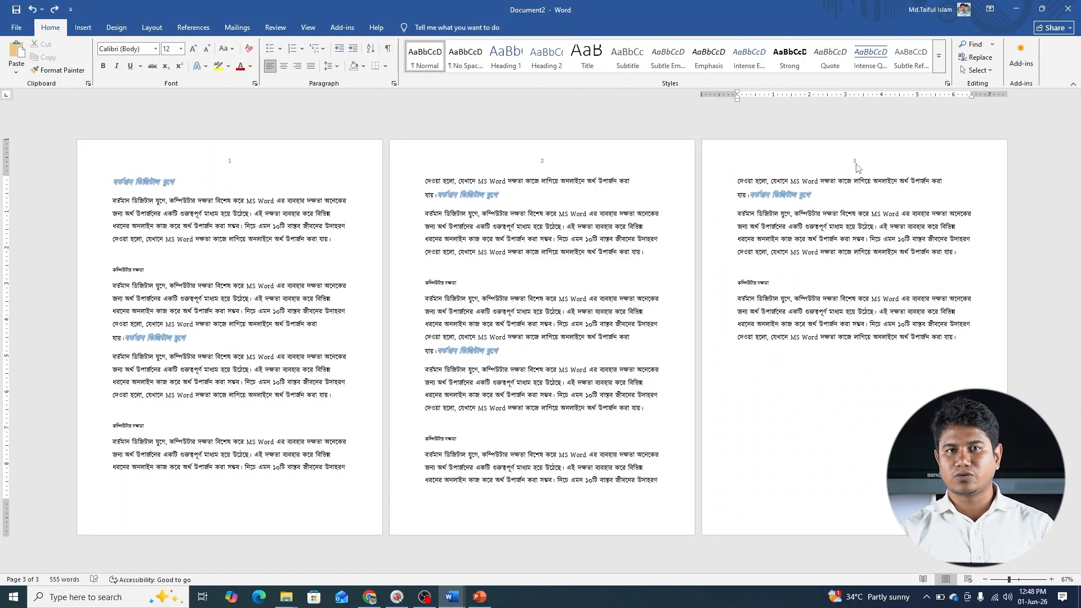
Insert a Next Page section break before the second page's first word, and open that page's header for editing.
{"action": "left_click", "coordinate": [232, 170]}
{"action": "left_click", "coordinate": [425, 178]}
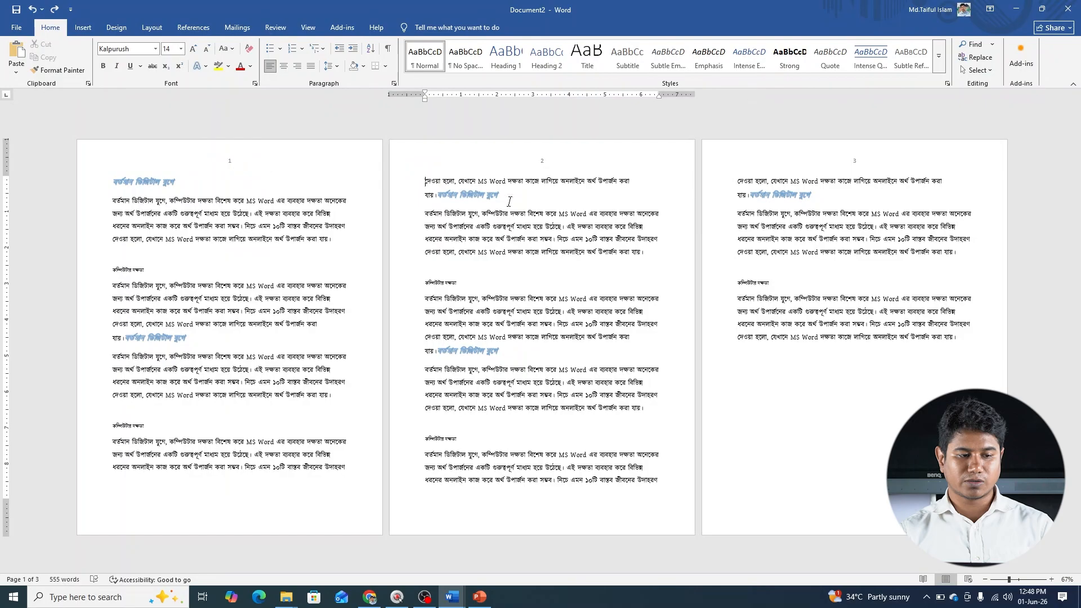
{"action": "left_click", "coordinate": [151, 28]}
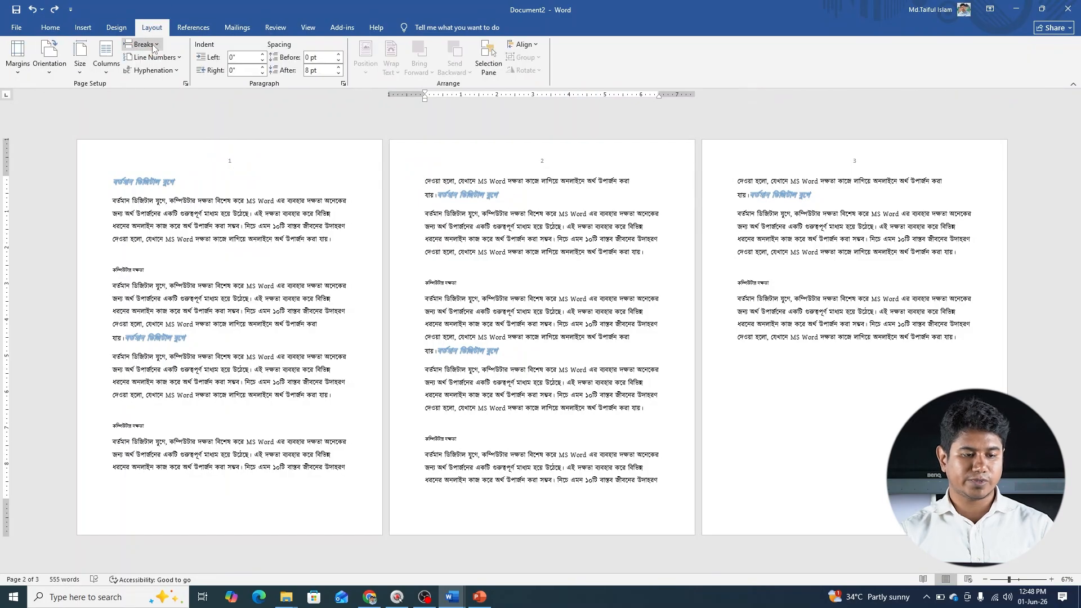
{"action": "left_click", "coordinate": [144, 44]}
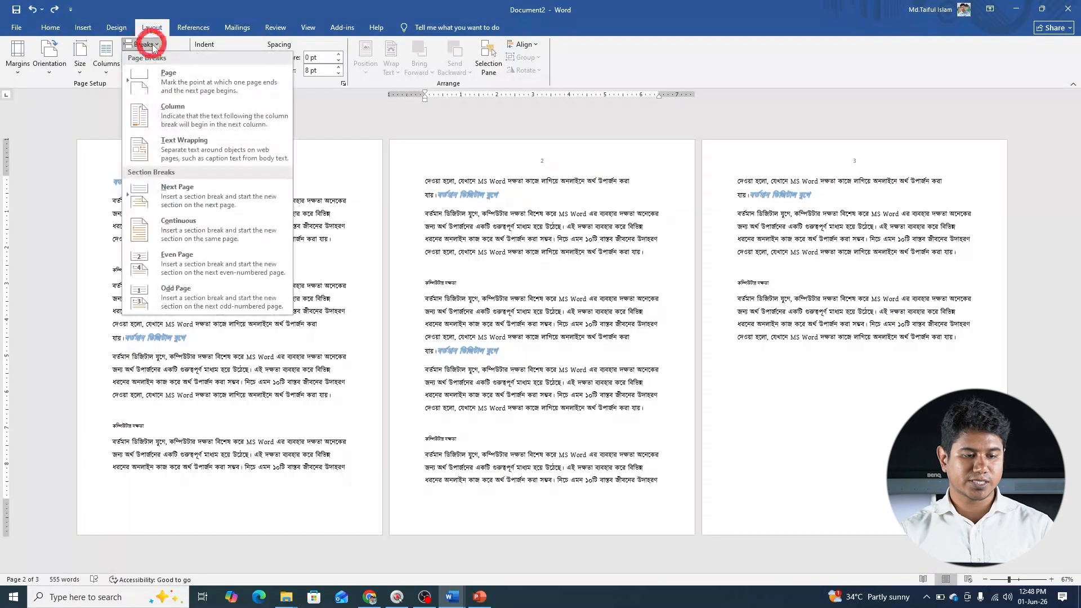
{"action": "left_click", "coordinate": [198, 203]}
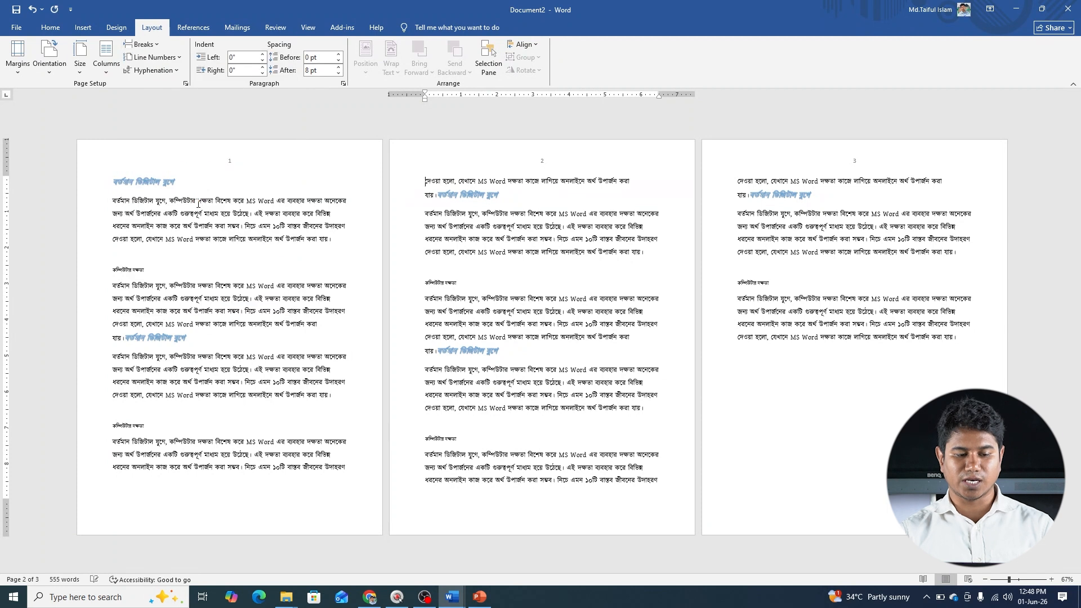
{"action": "right_click", "coordinate": [511, 153]}
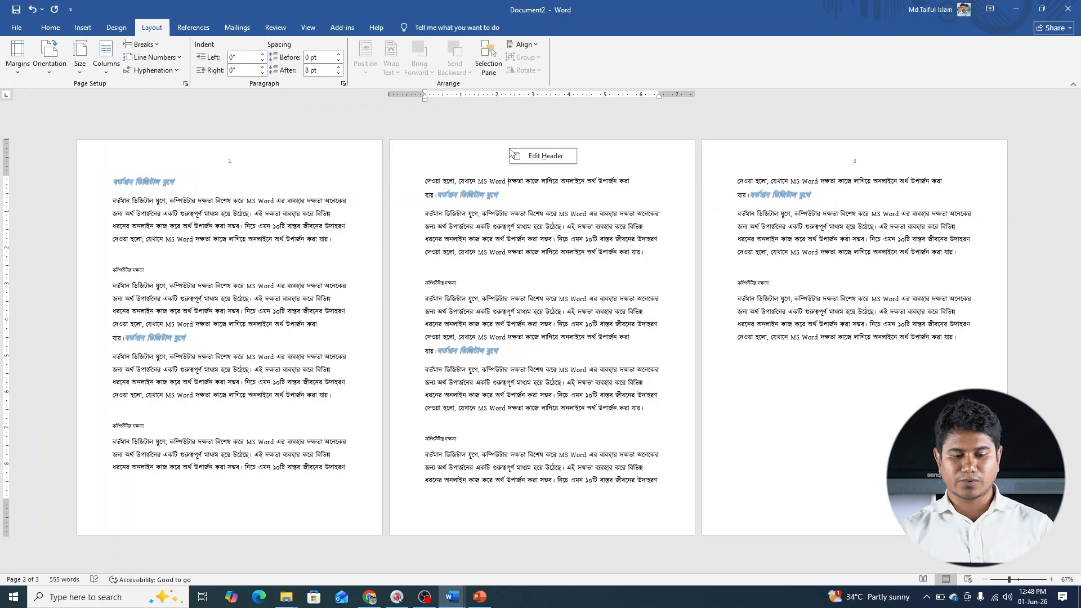
{"action": "left_click", "coordinate": [544, 156]}
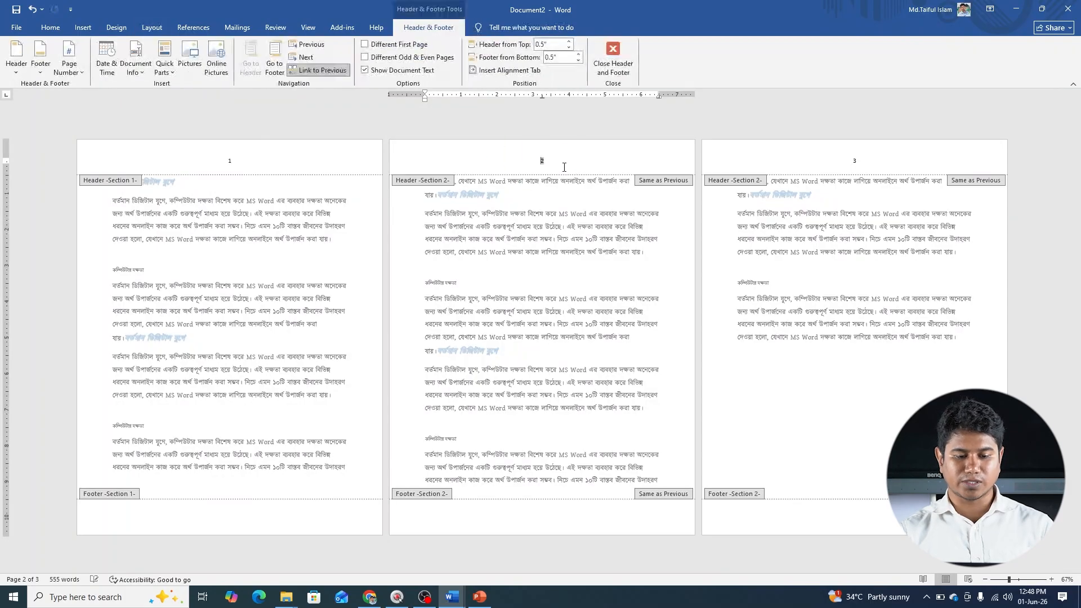
Outline the Section 1 and Section 2 header labels in the screen capture overlay, and discard the capture.
{"action": "key", "text": "Print"}
{"action": "left_click_drag", "start_coordinate": [67, 144], "coordinate": [1019, 212]}
{"action": "left_click", "coordinate": [1029, 148]}
{"action": "left_click_drag", "start_coordinate": [75, 172], "coordinate": [143, 188]}
{"action": "left_click_drag", "start_coordinate": [377, 167], "coordinate": [459, 191]}
{"action": "left_click", "coordinate": [1013, 223]}
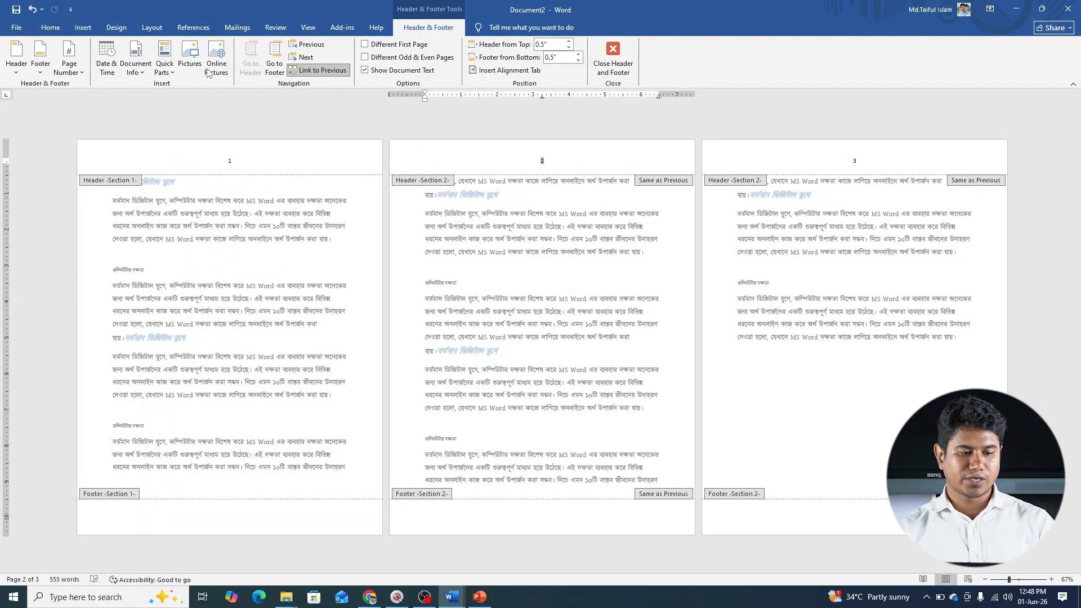
Unlink the Section 2 header from the previous section.
{"action": "left_click", "coordinate": [73, 67]}
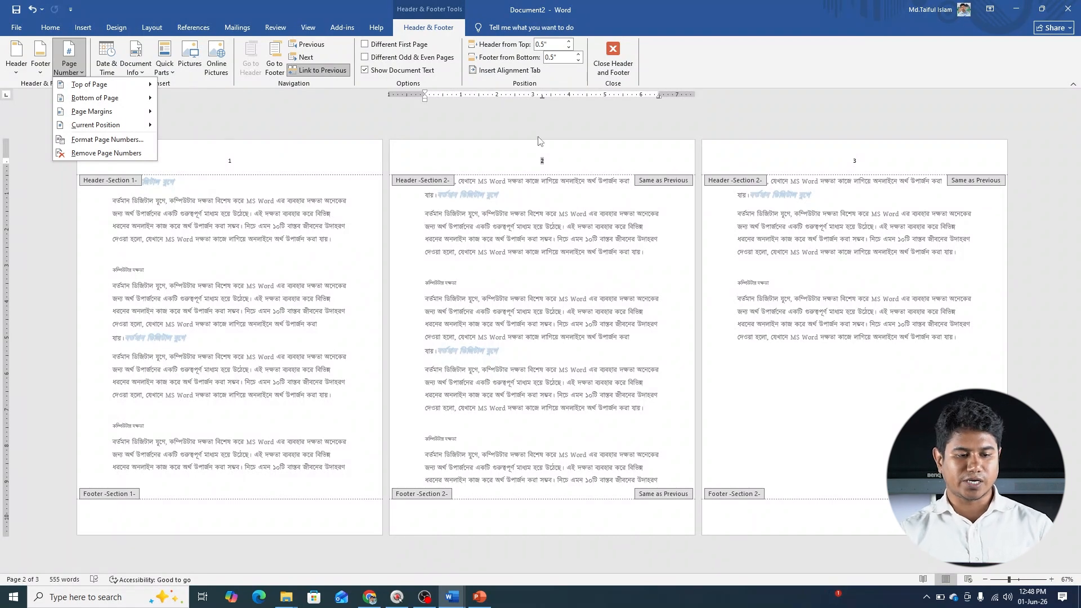
{"action": "left_click", "coordinate": [501, 159]}
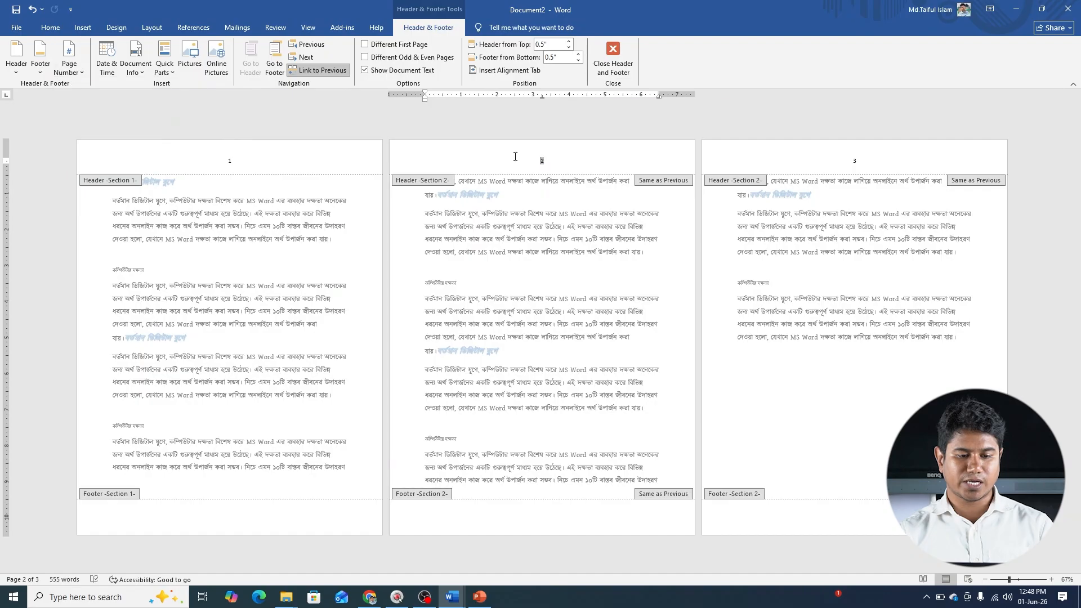
{"action": "left_click", "coordinate": [323, 70]}
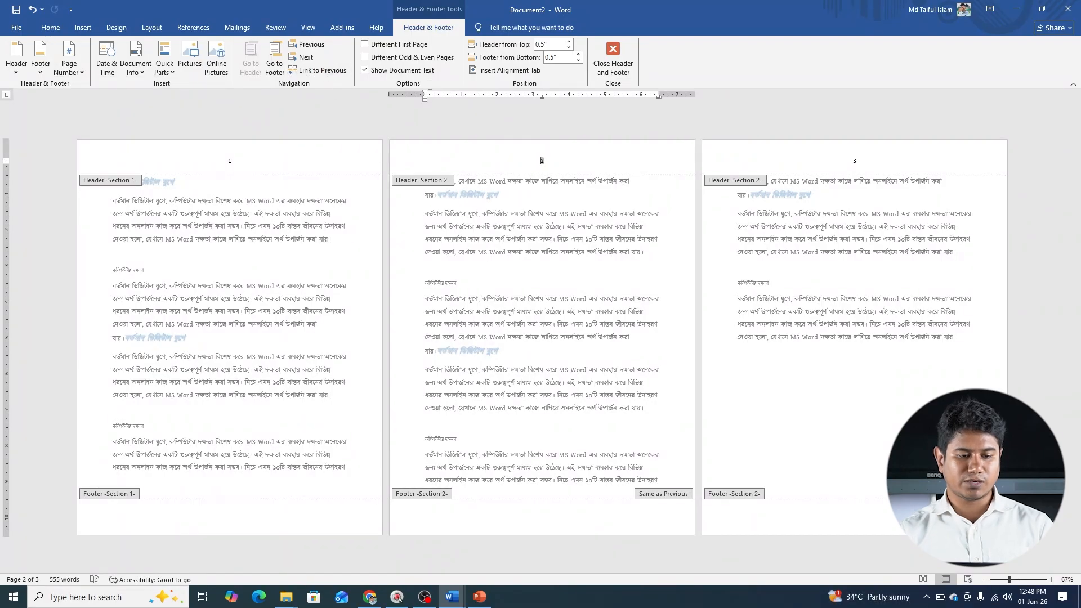
Format the Section 2 page numbers as A, B, C, … and start them at A.
{"action": "left_click", "coordinate": [79, 73]}
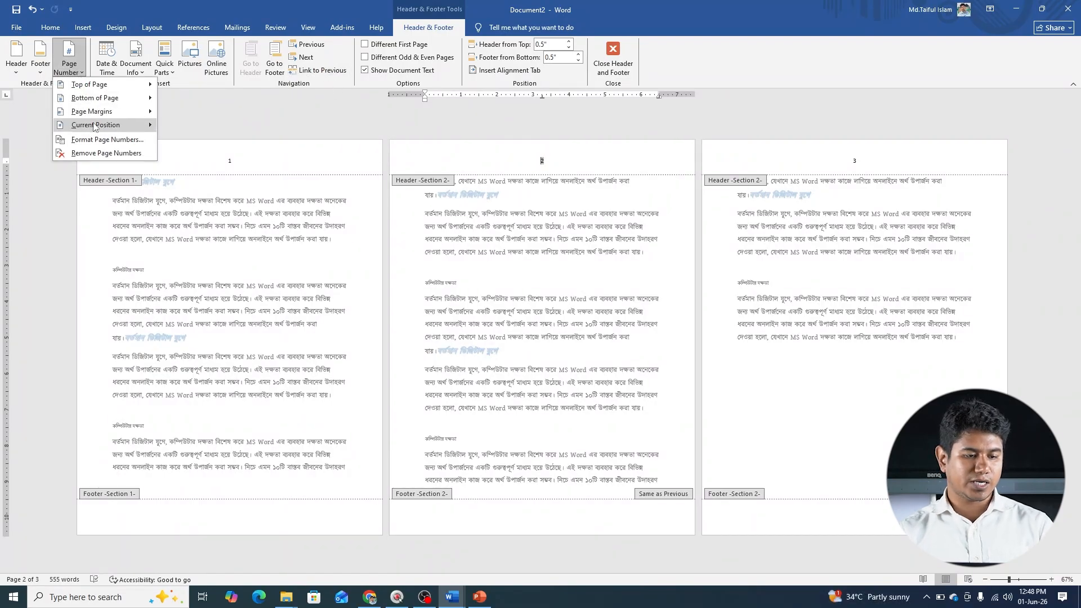
{"action": "left_click", "coordinate": [96, 140]}
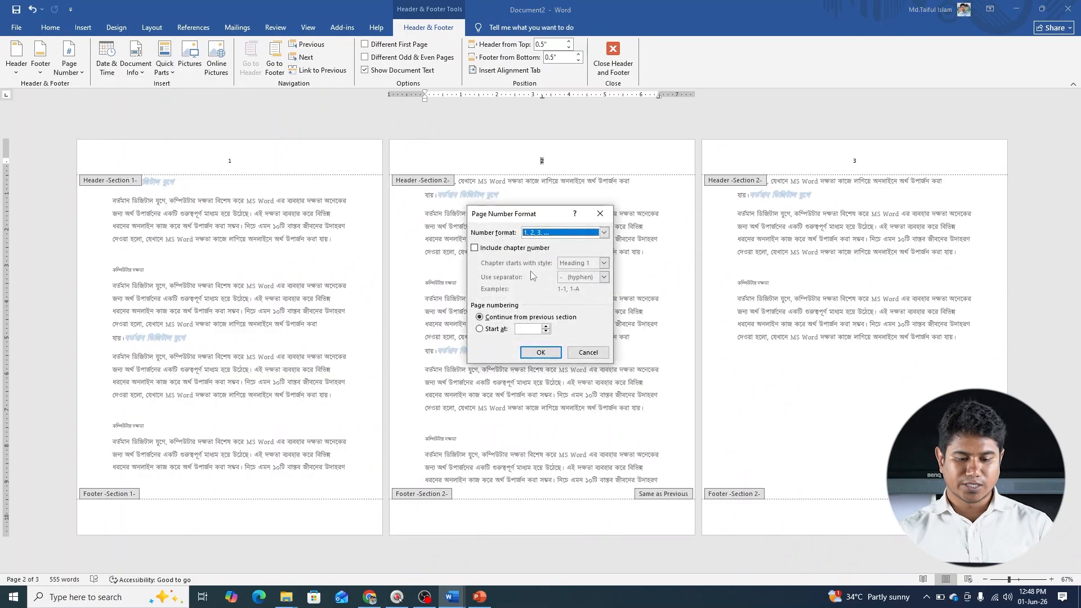
{"action": "left_click", "coordinate": [603, 233]}
{"action": "left_click", "coordinate": [555, 264]}
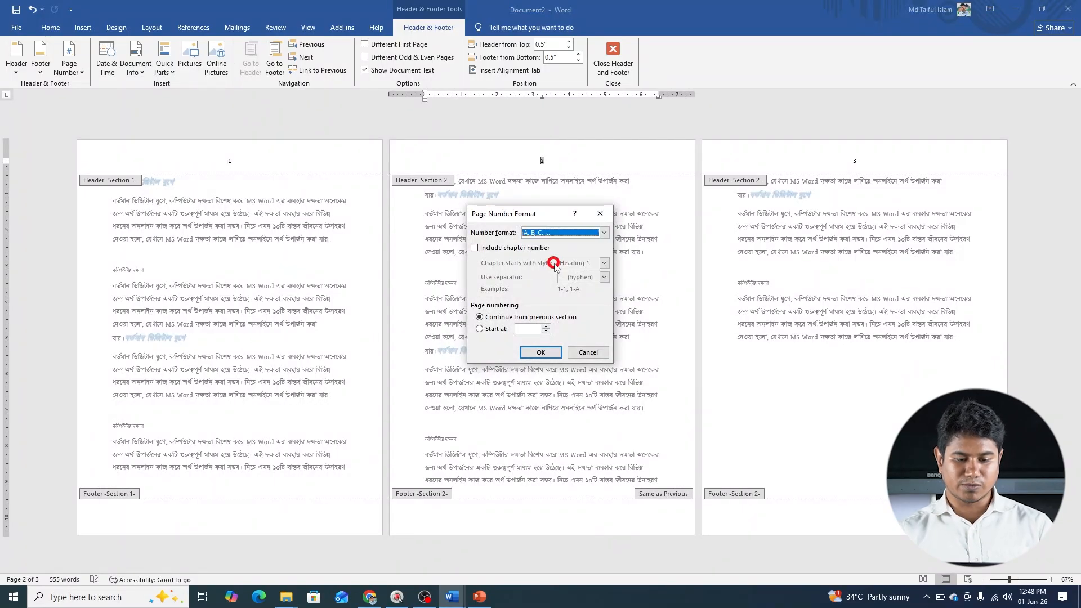
{"action": "left_click", "coordinate": [479, 329]}
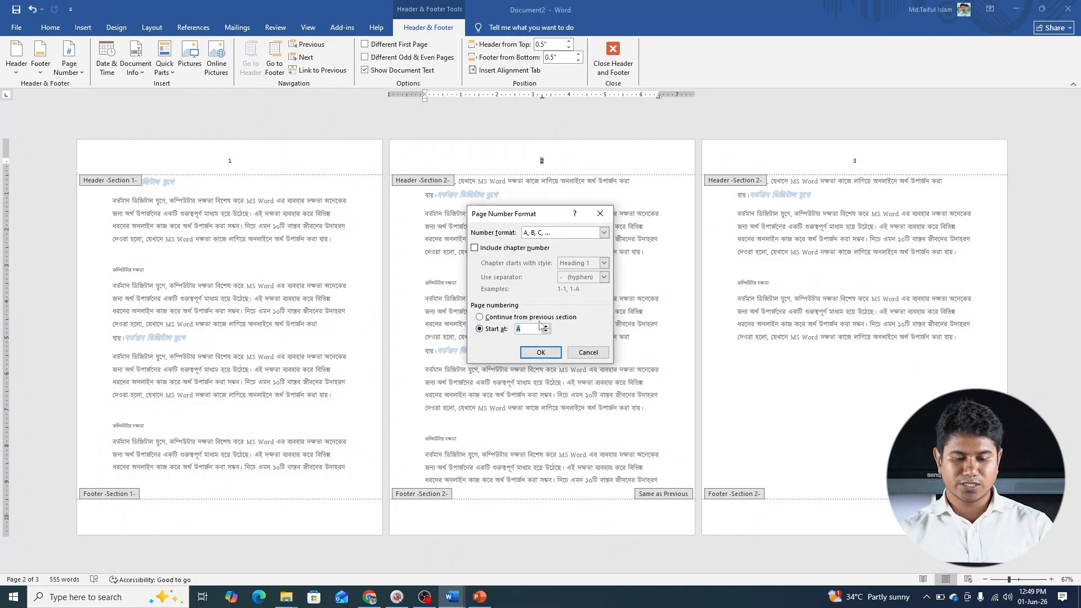
{"action": "left_click", "coordinate": [547, 353]}
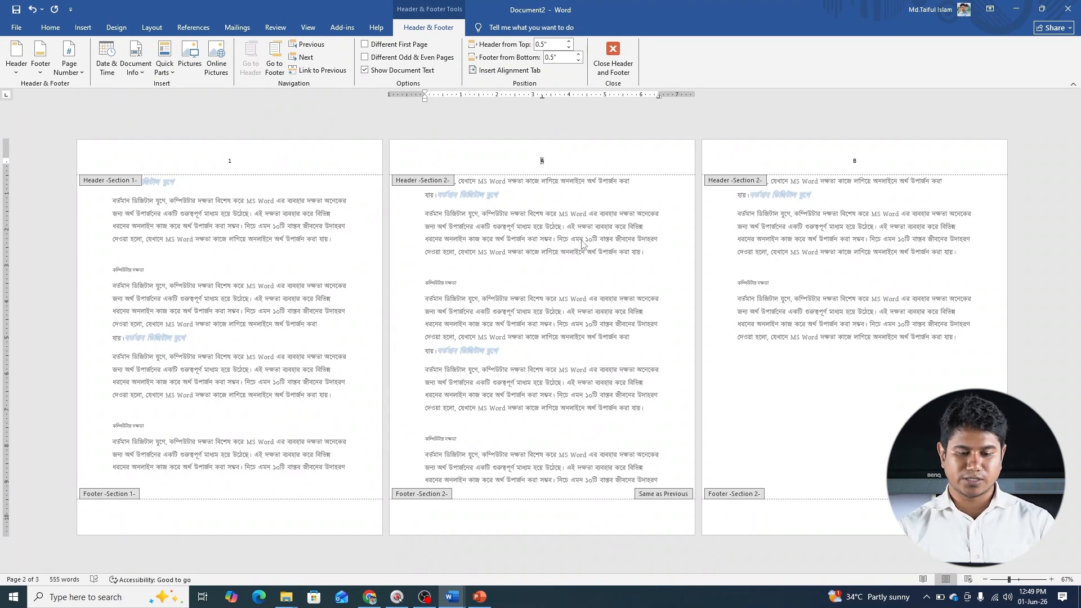
Leave the header and insert a Next Page section break before the third page's first word.
{"action": "left_click", "coordinate": [852, 162]}
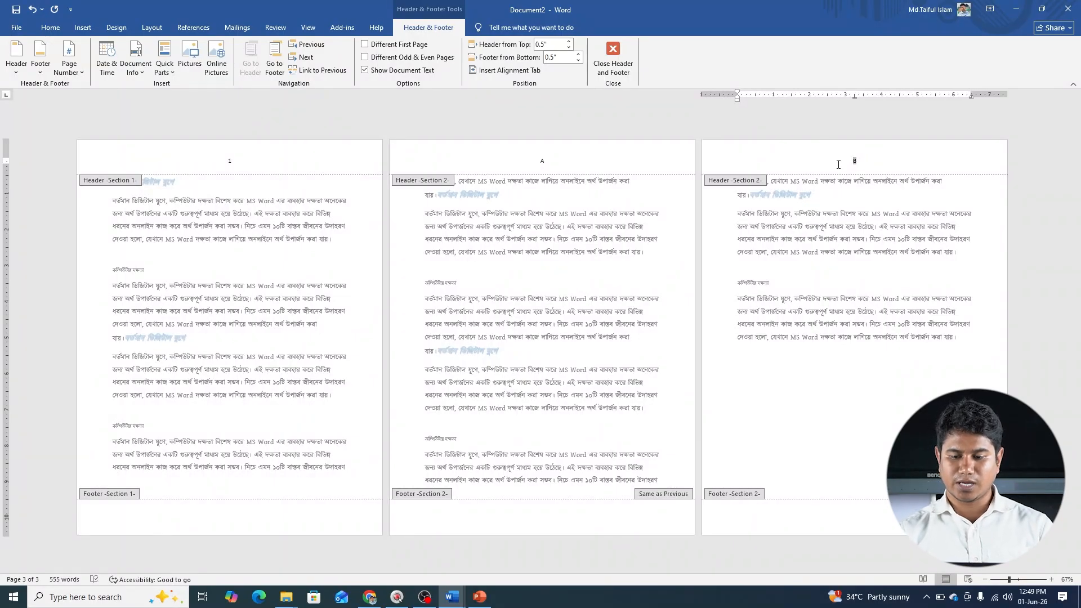
{"action": "left_click", "coordinate": [613, 56]}
{"action": "left_click", "coordinate": [740, 181]}
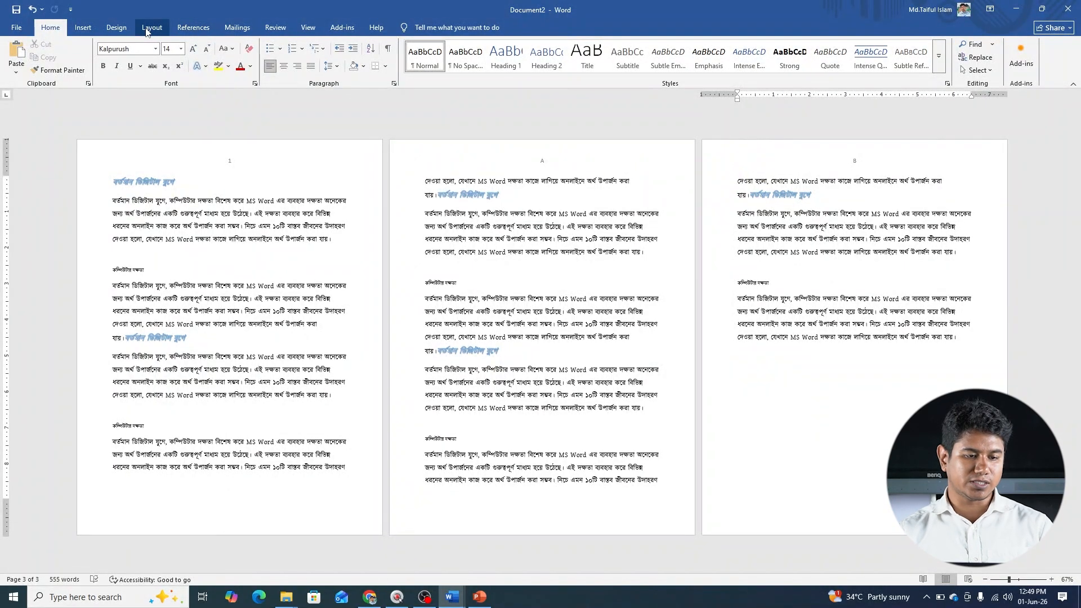
{"action": "left_click", "coordinate": [150, 28]}
{"action": "left_click", "coordinate": [153, 44]}
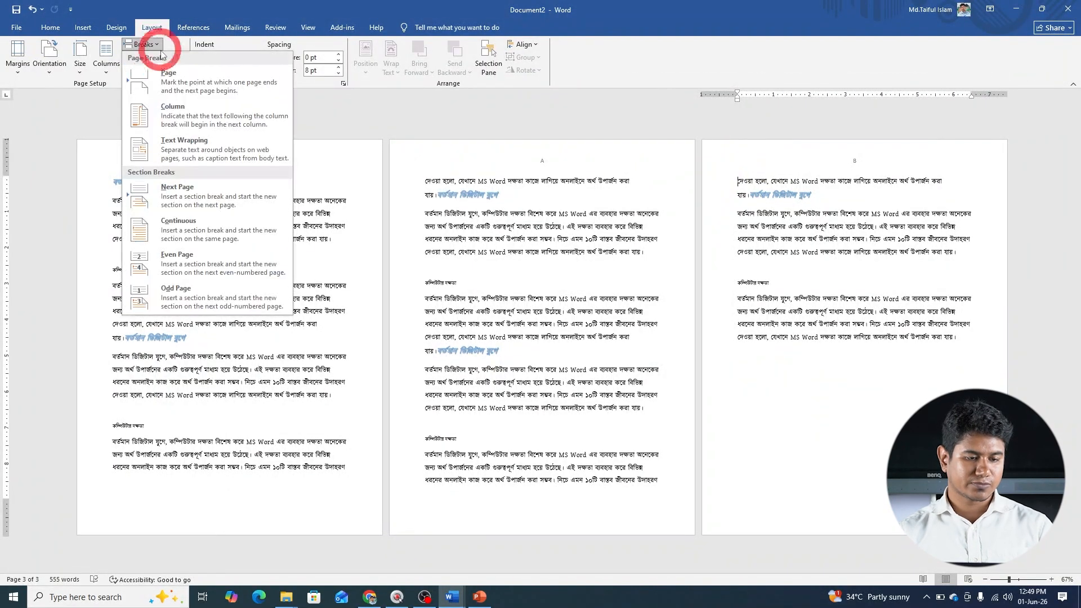
{"action": "left_click", "coordinate": [189, 197]}
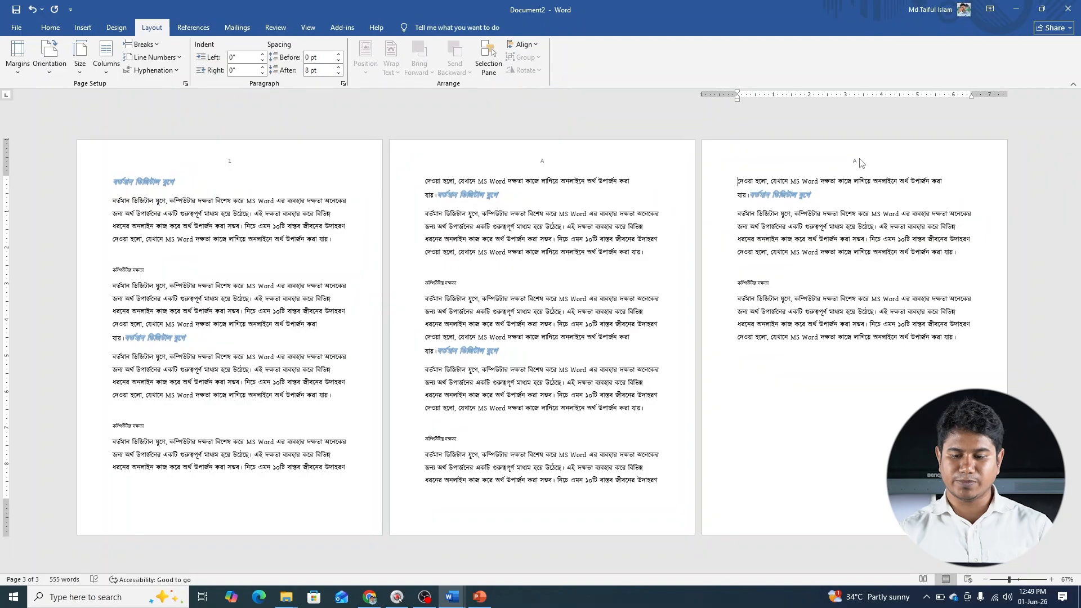
Unlink the Section 3 header from the previous section, and format its page numbers as I, II, III, … starting at I.
{"action": "double_click", "coordinate": [893, 164]}
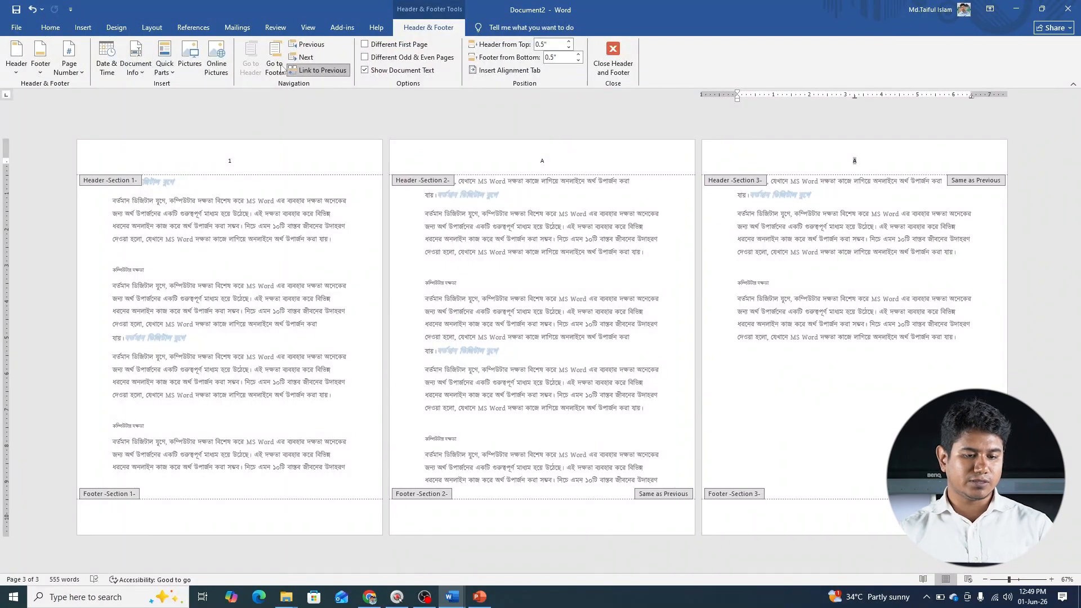
{"action": "left_click", "coordinate": [314, 72]}
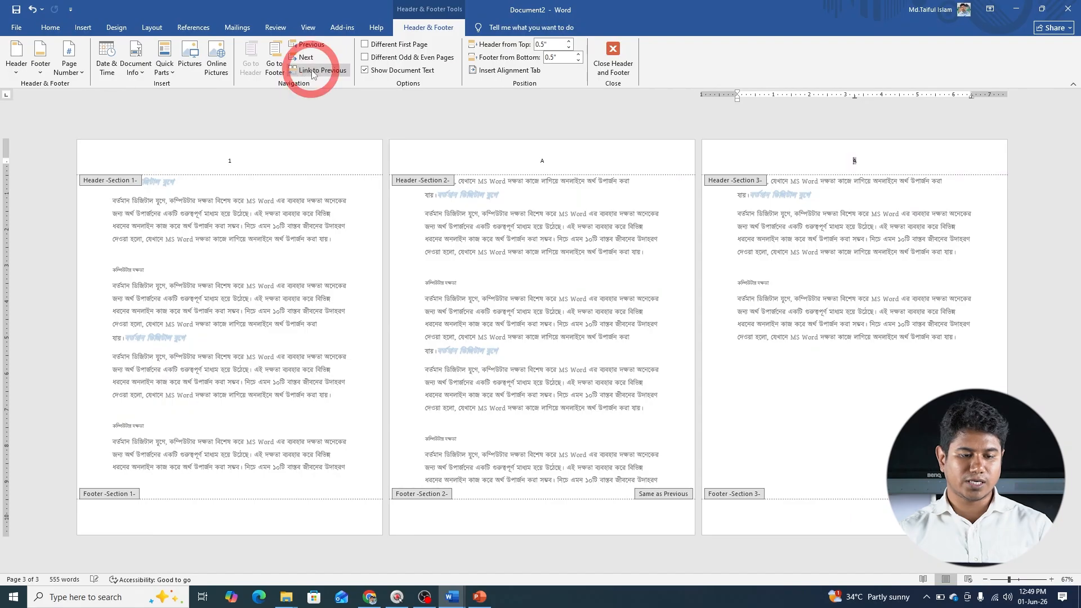
{"action": "left_click", "coordinate": [69, 63]}
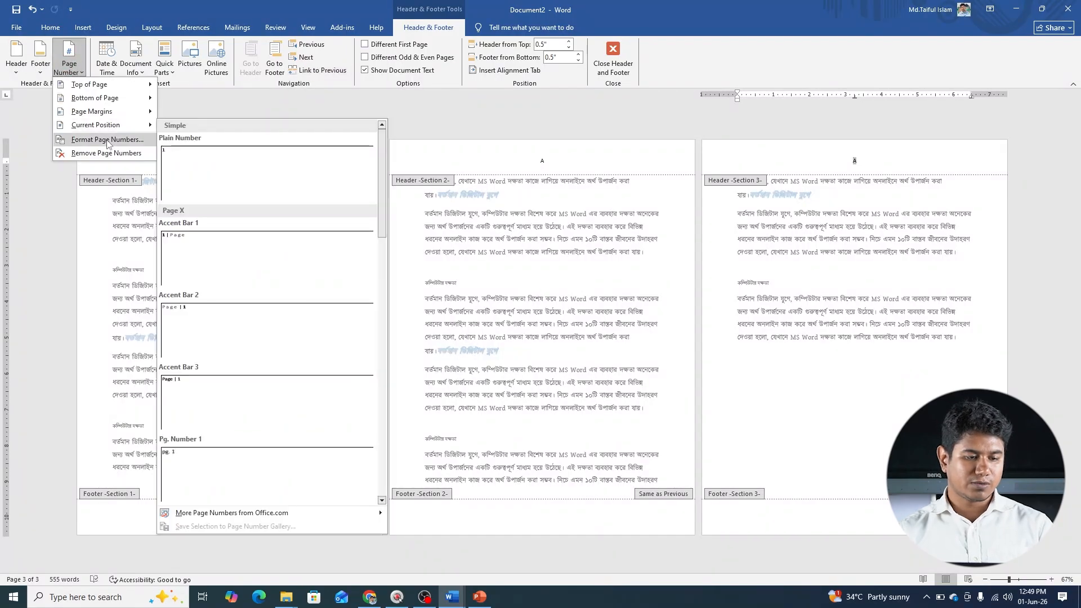
{"action": "left_click", "coordinate": [107, 140]}
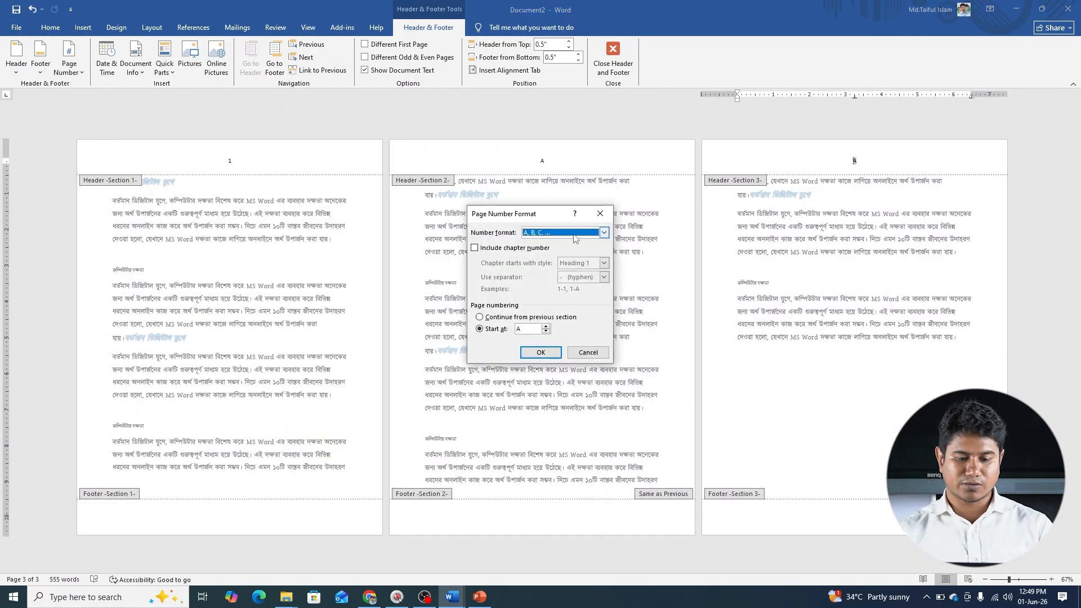
{"action": "left_click", "coordinate": [596, 236]}
{"action": "scroll", "coordinate": [555, 274], "scroll_direction": "down", "scroll_amount": 2}
{"action": "left_click", "coordinate": [543, 272]}
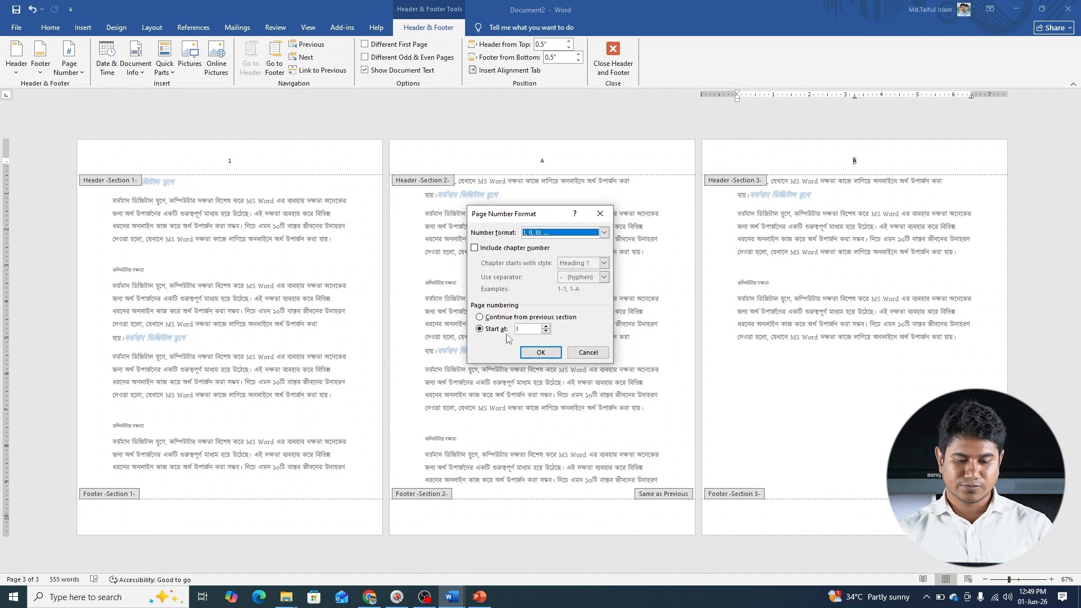
{"action": "left_click", "coordinate": [529, 352]}
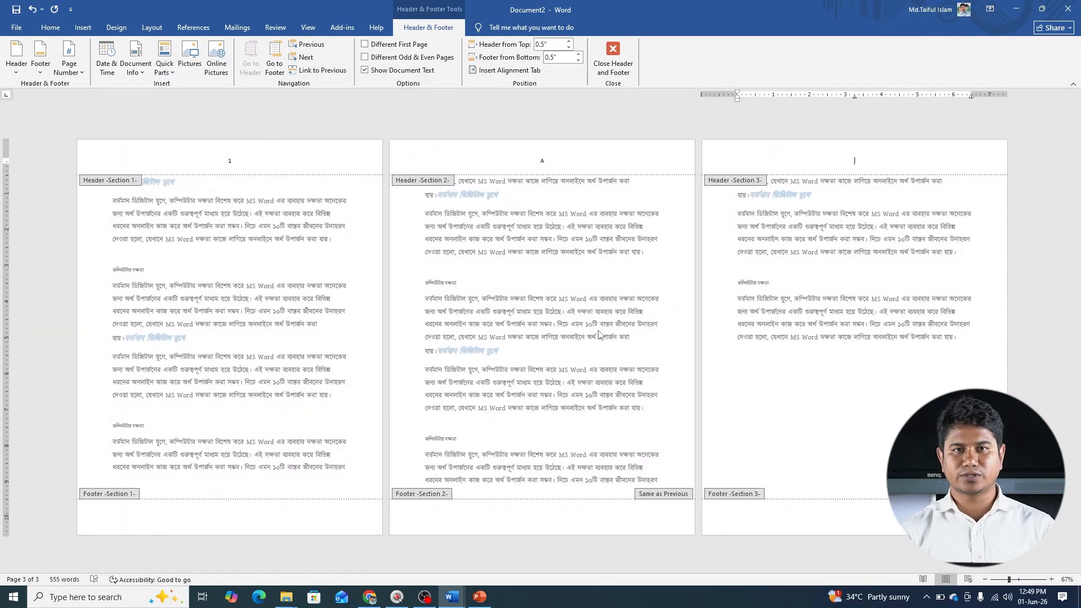
Review the section break topics on the Break System slide in PowerPoint, and return to Document2 in Word.
{"action": "key", "text": "alt+Tab"}
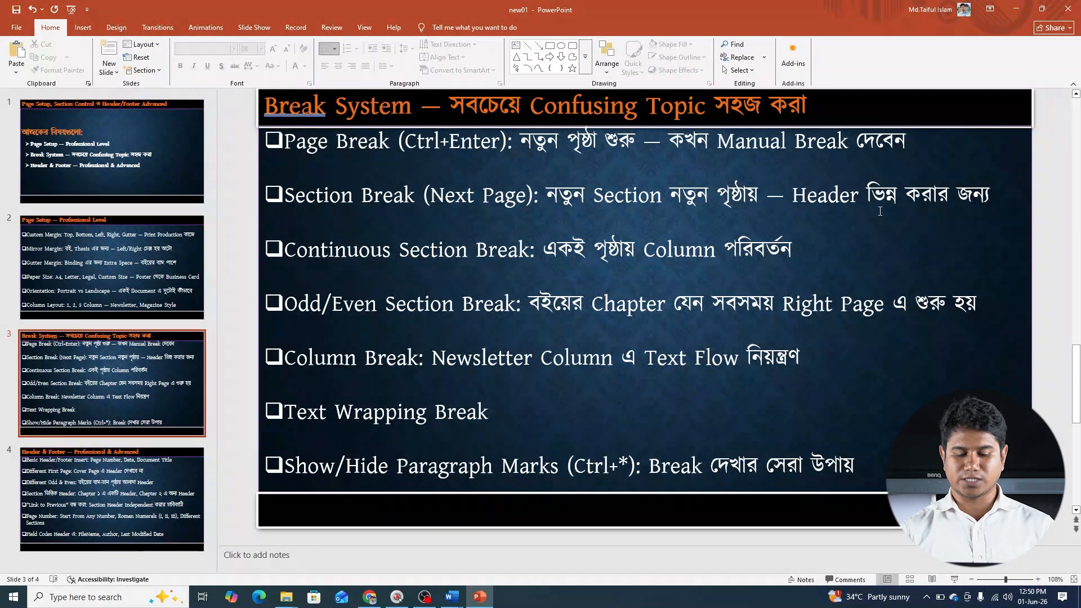
{"action": "mouse_move", "coordinate": [455, 602]}
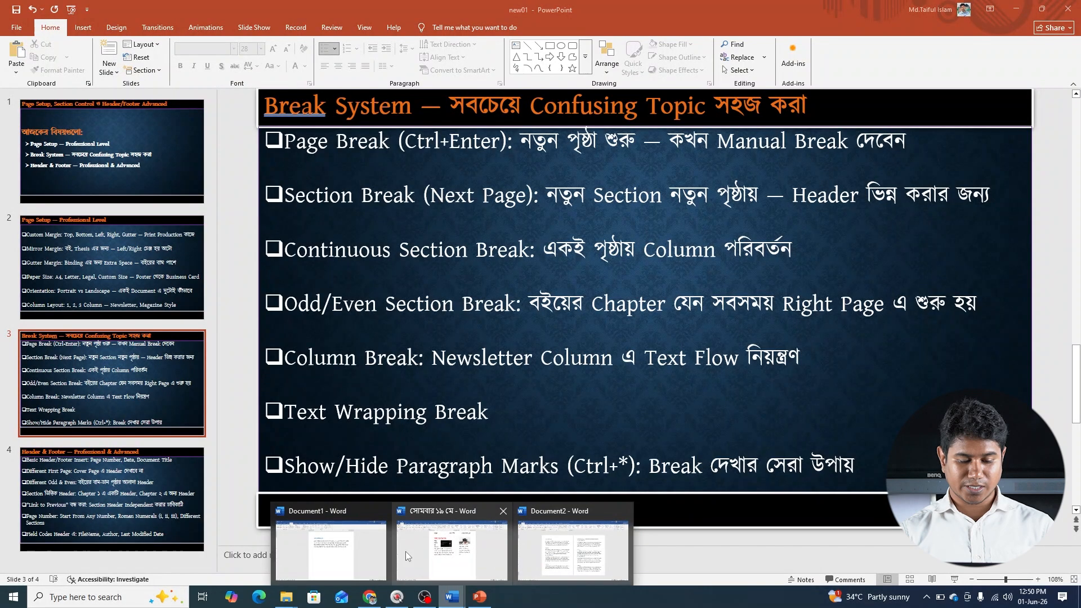
{"action": "left_click", "coordinate": [550, 554]}
Replace the first page's header text with "One" and check the header on the second page.
{"action": "double_click", "coordinate": [323, 149]}
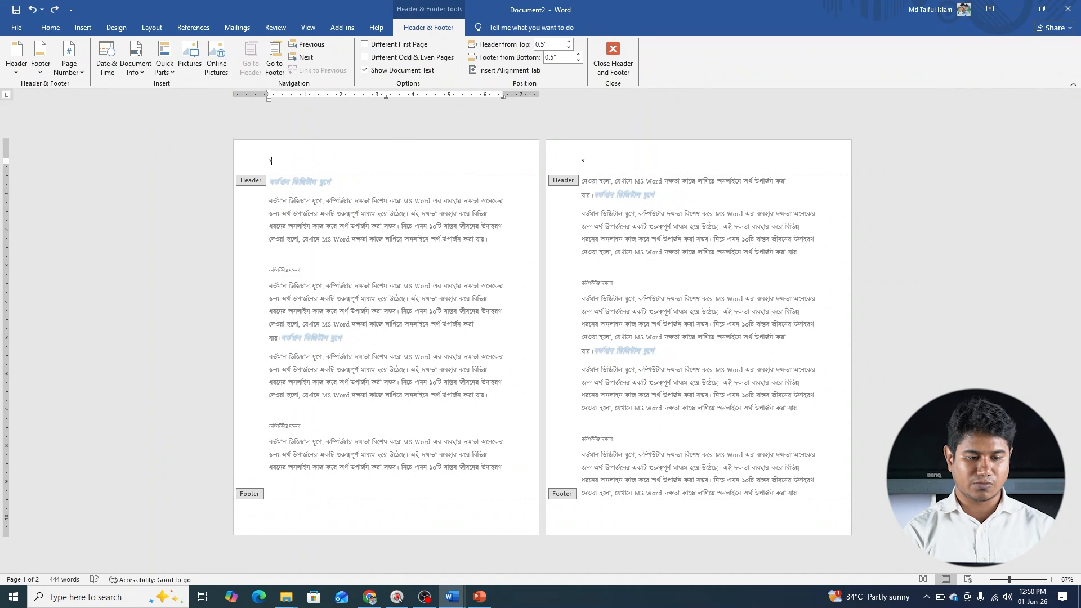
{"action": "key", "text": "BackSpace"}
{"action": "key", "text": "BackSpace"}
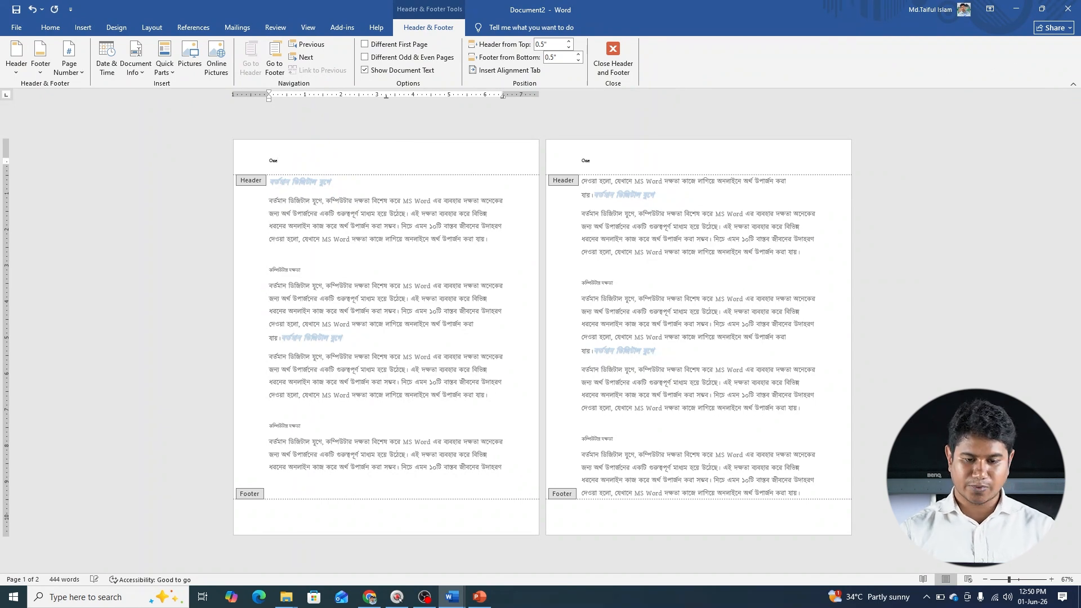
{"action": "left_click", "coordinate": [586, 162]}
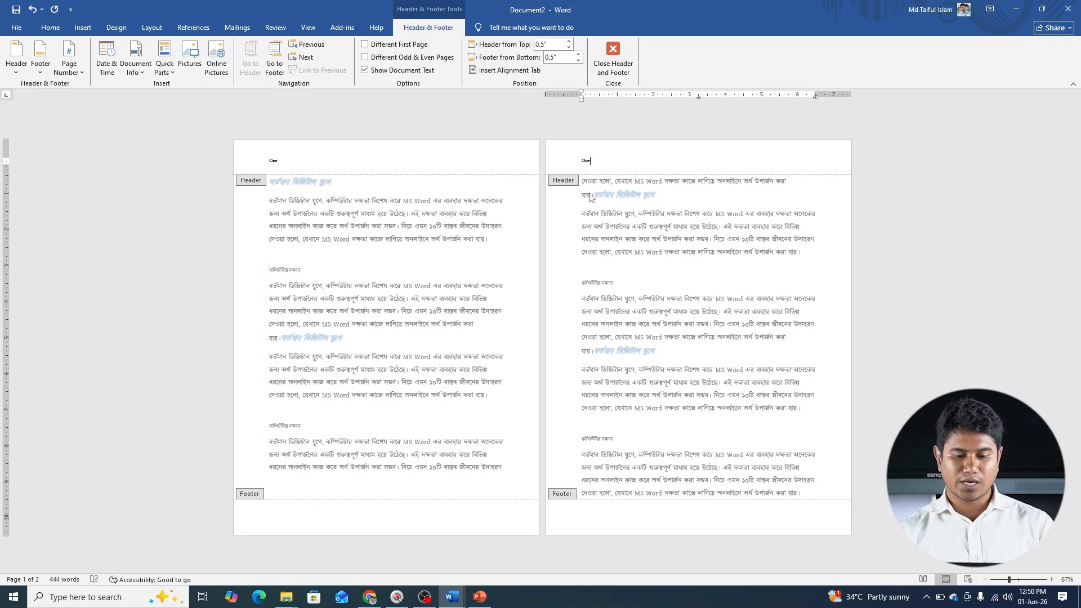
Close the header and insert a Next Page section break before the second page's first word.
{"action": "left_click", "coordinate": [613, 57]}
{"action": "left_click", "coordinate": [580, 181]}
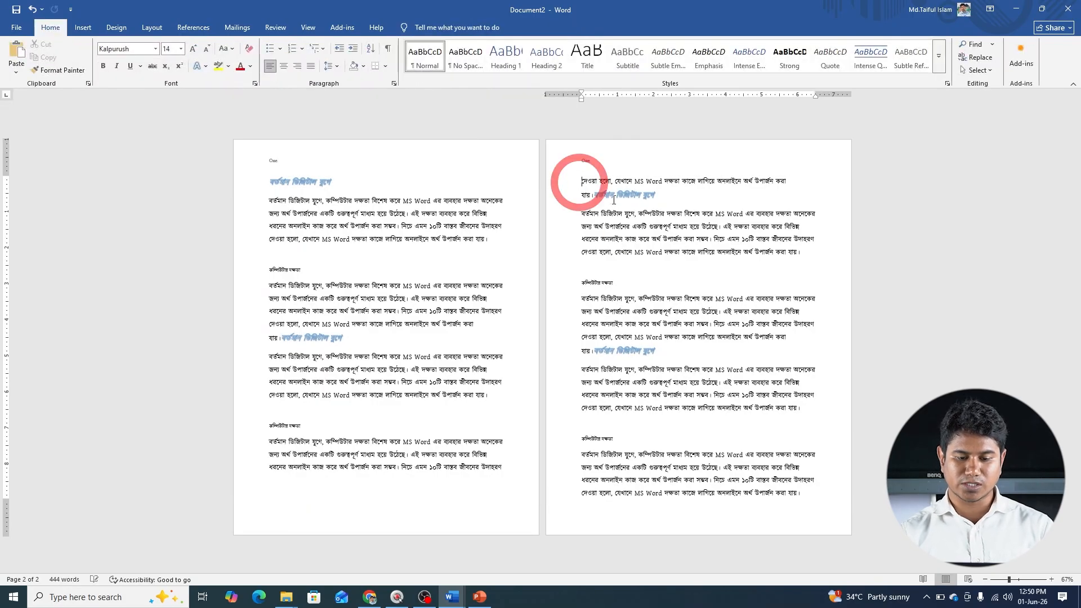
{"action": "left_click", "coordinate": [152, 27]}
{"action": "left_click", "coordinate": [142, 44]}
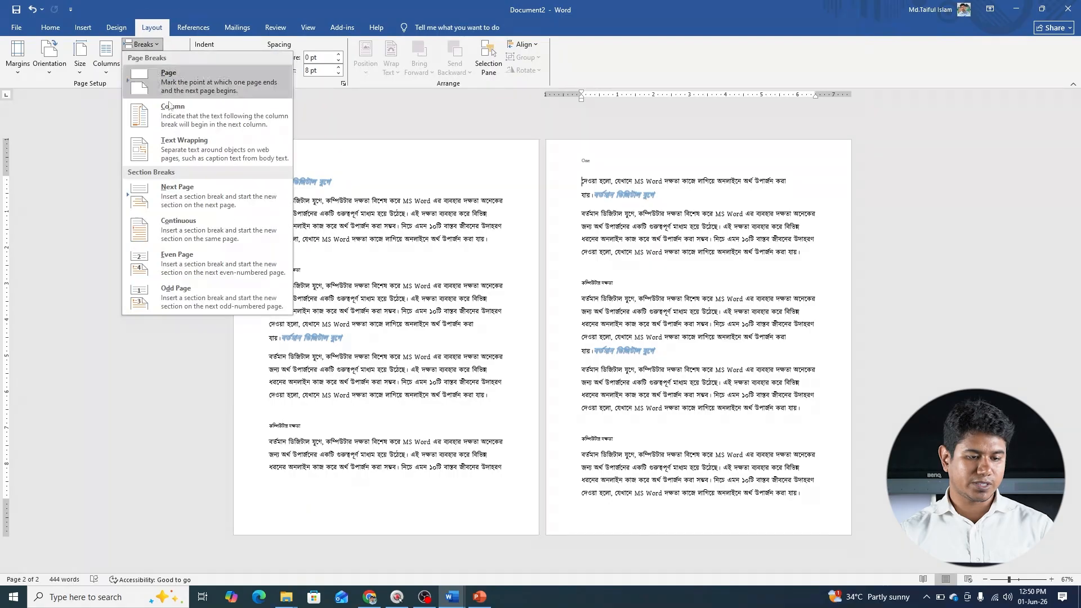
{"action": "left_click", "coordinate": [189, 189]}
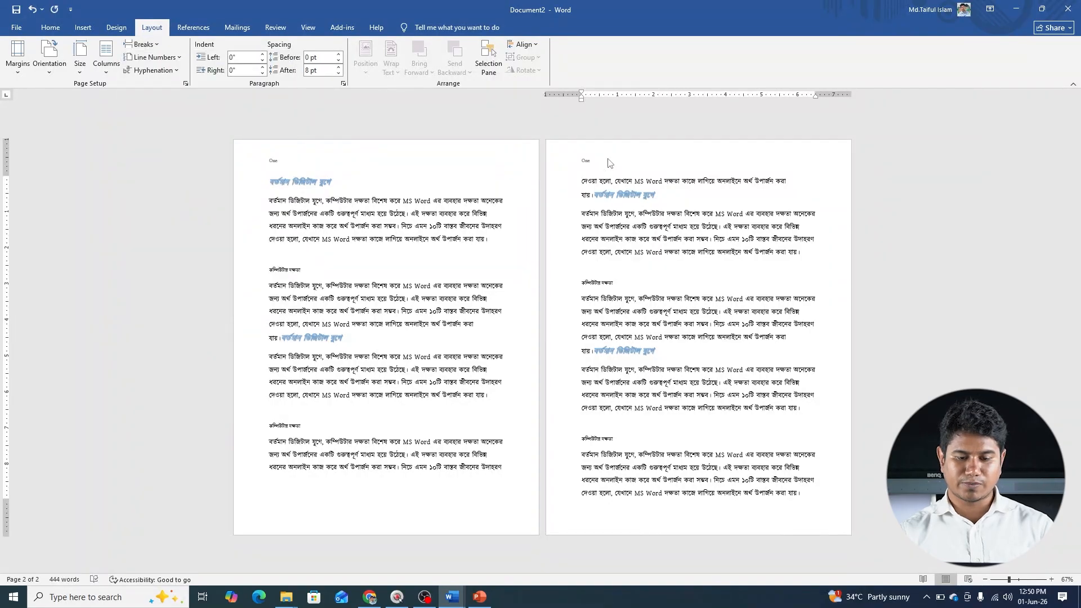
Unlink the Section 2 header from the previous section and replace its text with "Two".
{"action": "double_click", "coordinate": [630, 163]}
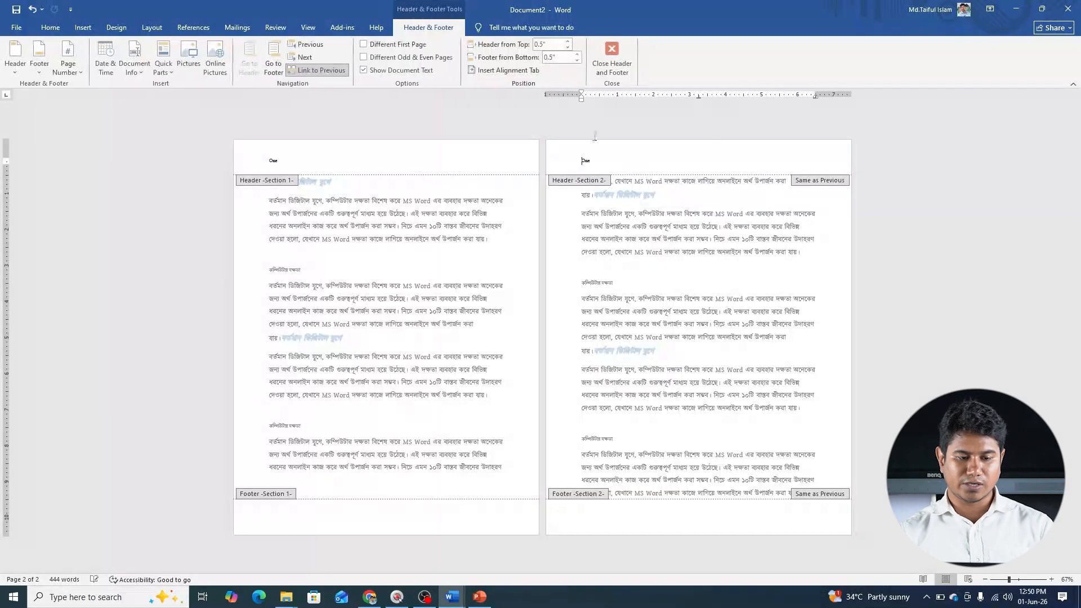
{"action": "left_click", "coordinate": [330, 72]}
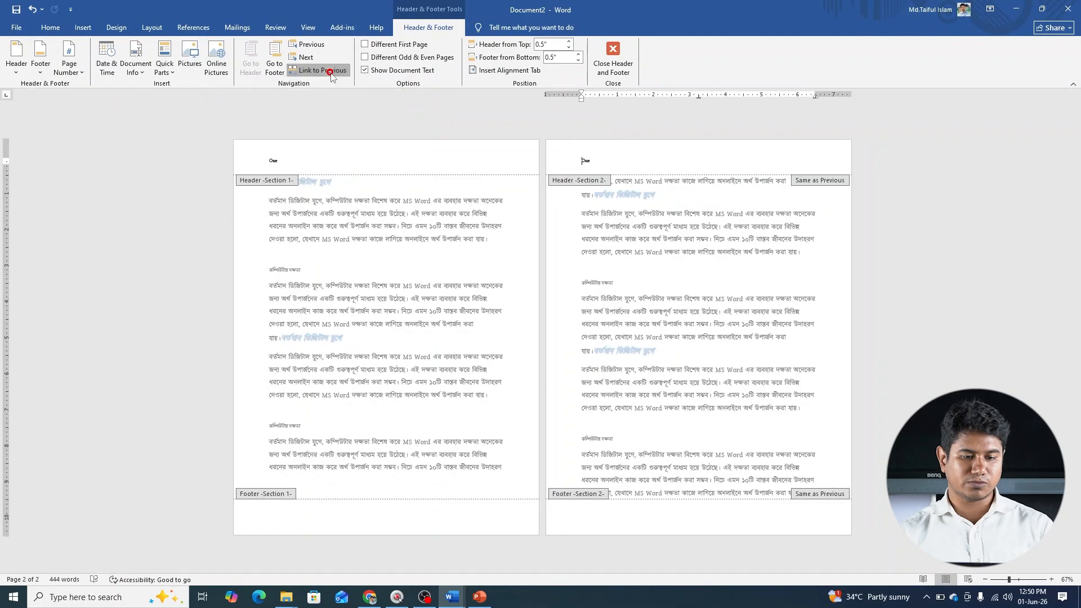
{"action": "double_click", "coordinate": [586, 161]}
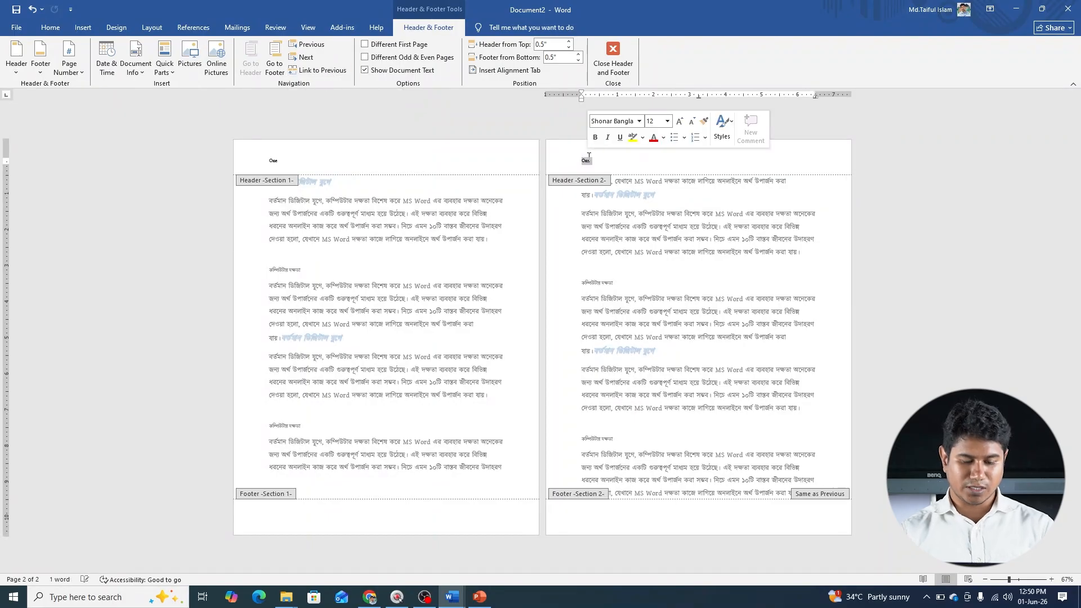
{"action": "type", "text": "ব"}
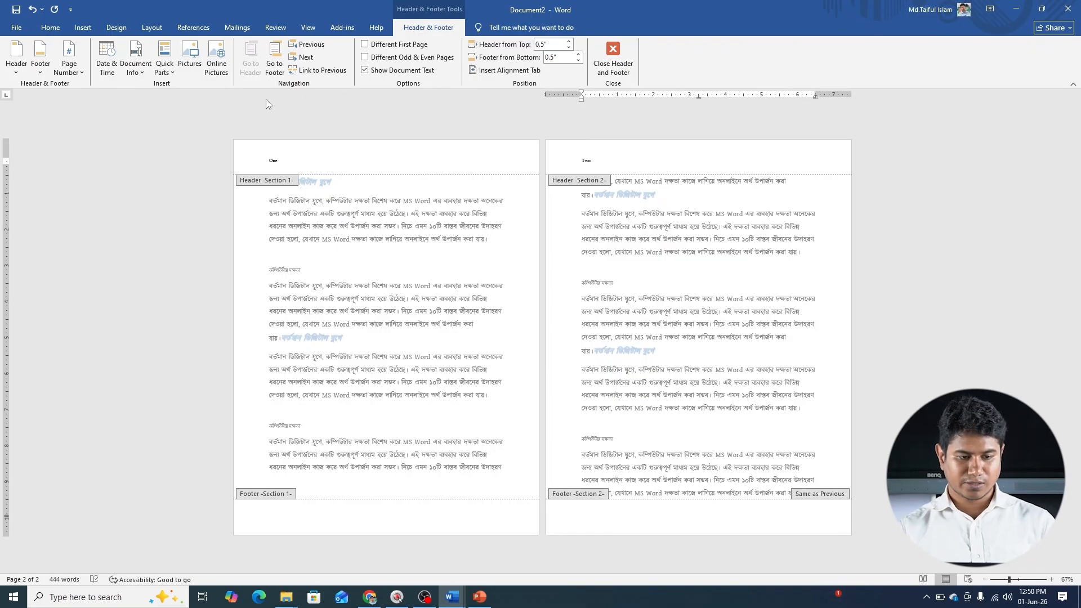
Undo the header text edits and return to the document body.
{"action": "key", "text": "ctrl+z"}
{"action": "double_click", "coordinate": [501, 267]}
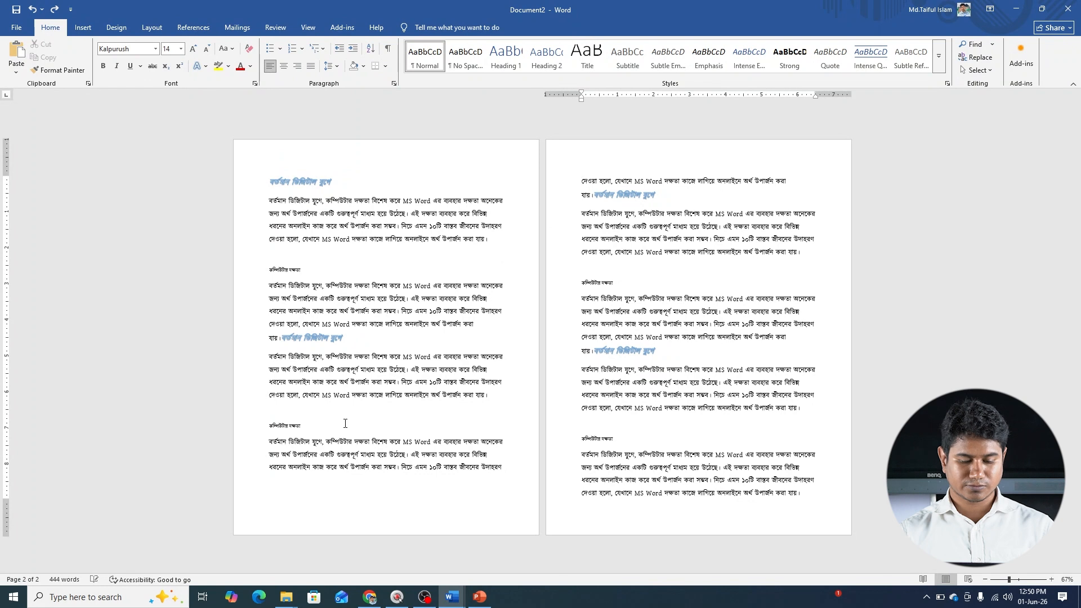
Check the break types listed on the PowerPoint slide, and switch back to Document2 in Word.
{"action": "left_click", "coordinate": [480, 597]}
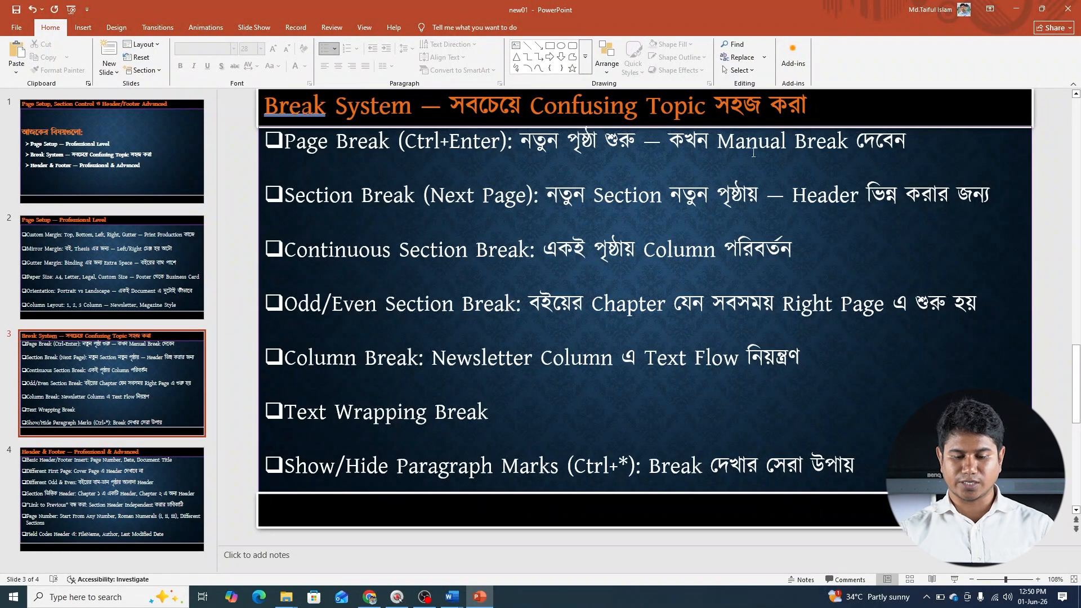
{"action": "mouse_move", "coordinate": [452, 596]}
{"action": "left_click", "coordinate": [559, 551]}
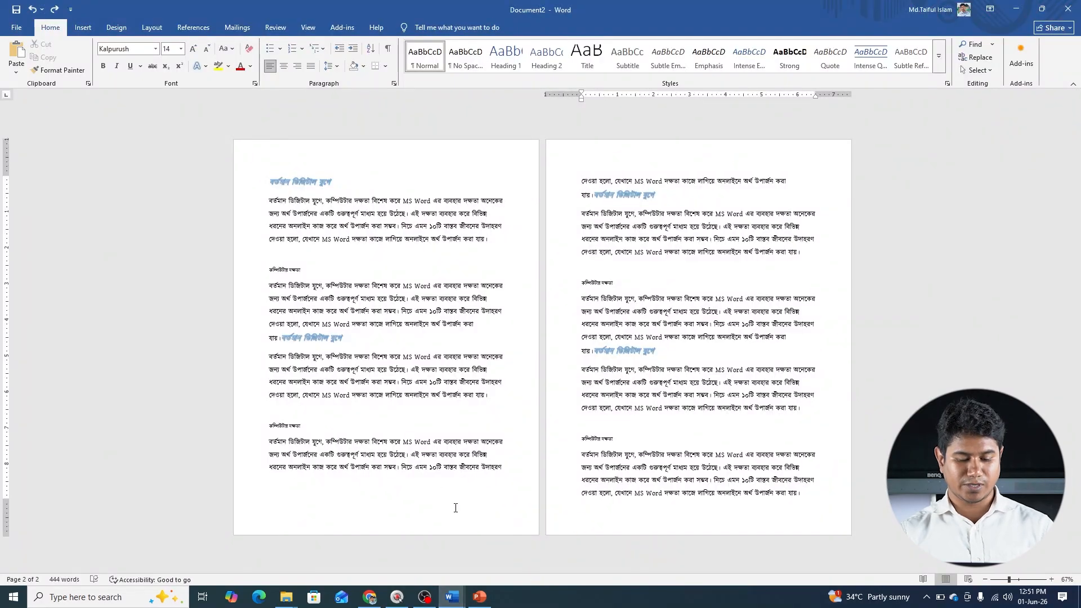
Switch to Document1 and add an empty paragraph after the end of the body text.
{"action": "mouse_move", "coordinate": [458, 602]}
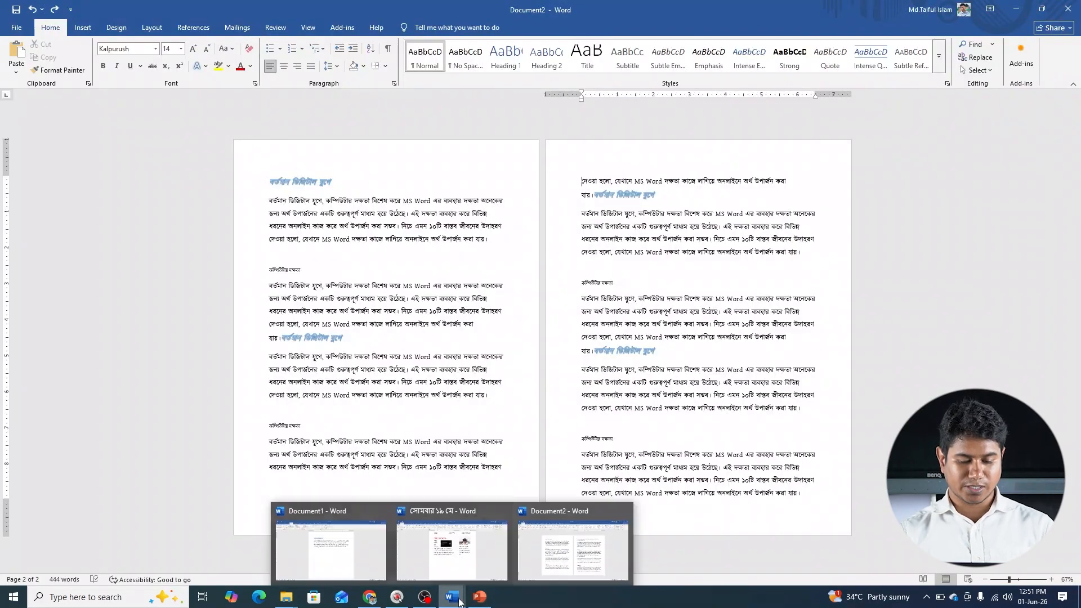
{"action": "left_click", "coordinate": [316, 561]}
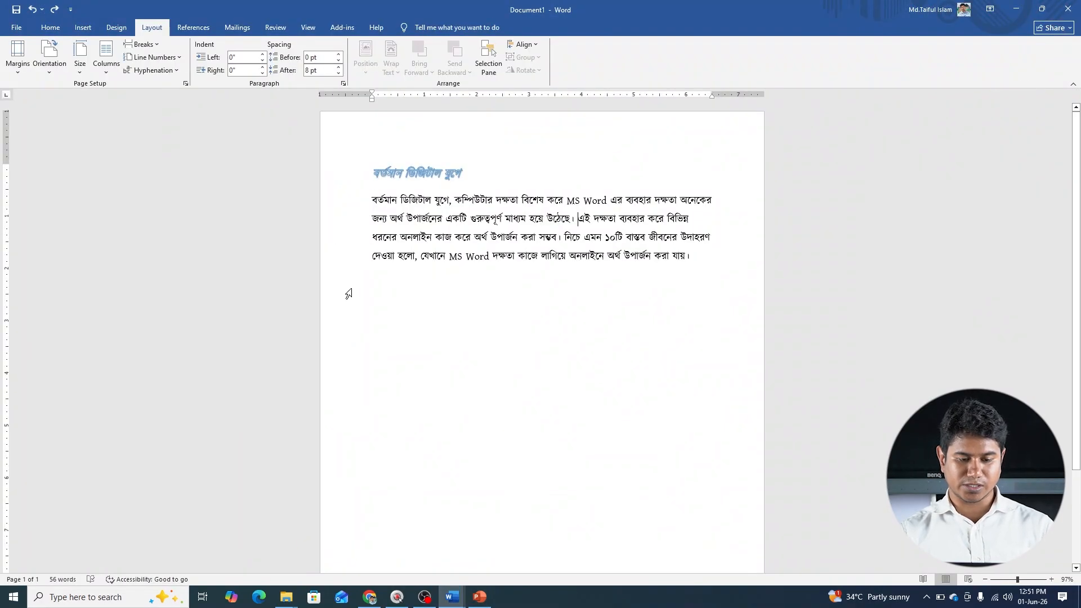
{"action": "left_click", "coordinate": [691, 259]}
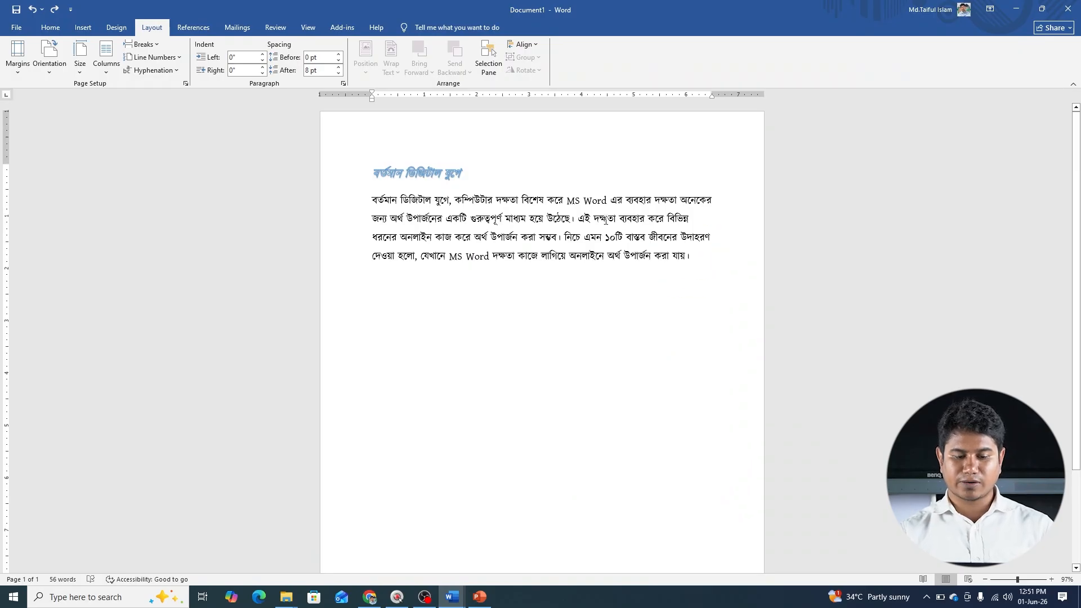
{"action": "key", "text": "Return"}
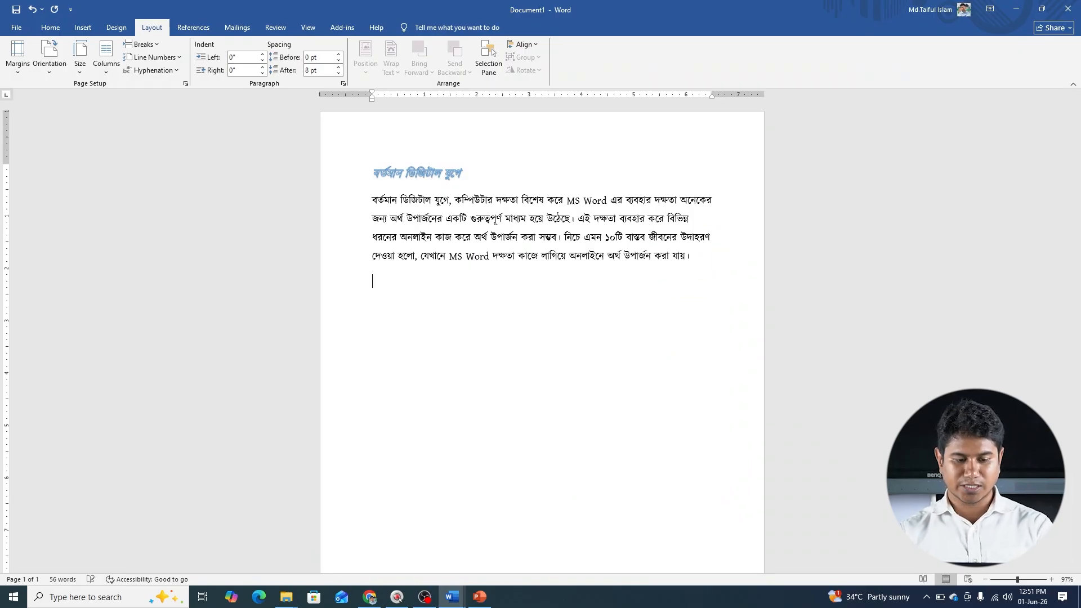
Apply a two-column layout to Document1, and undo it.
{"action": "left_click", "coordinate": [108, 56]}
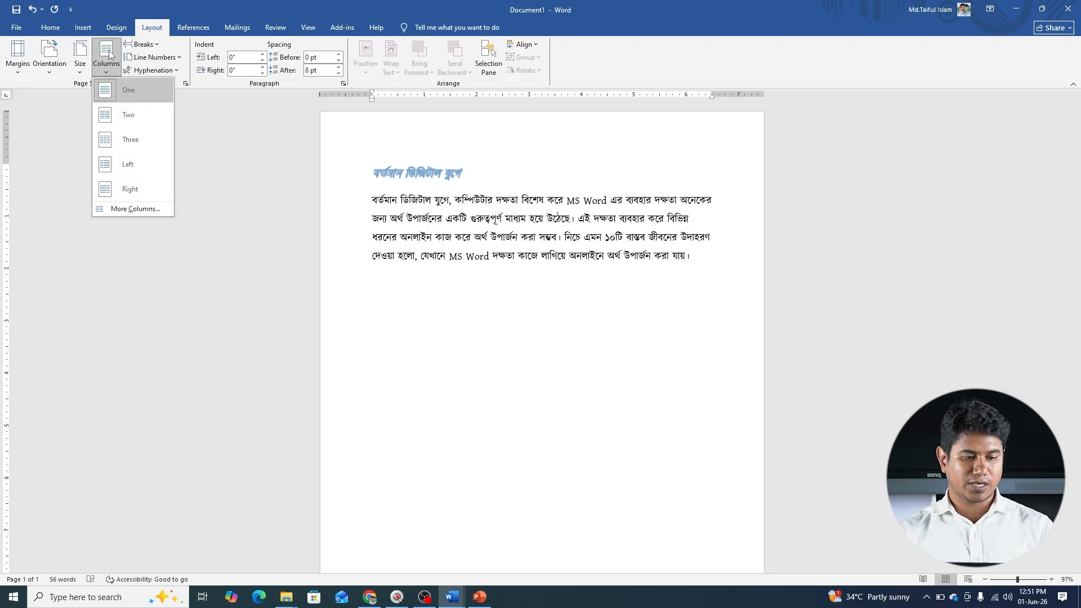
{"action": "left_click", "coordinate": [126, 118]}
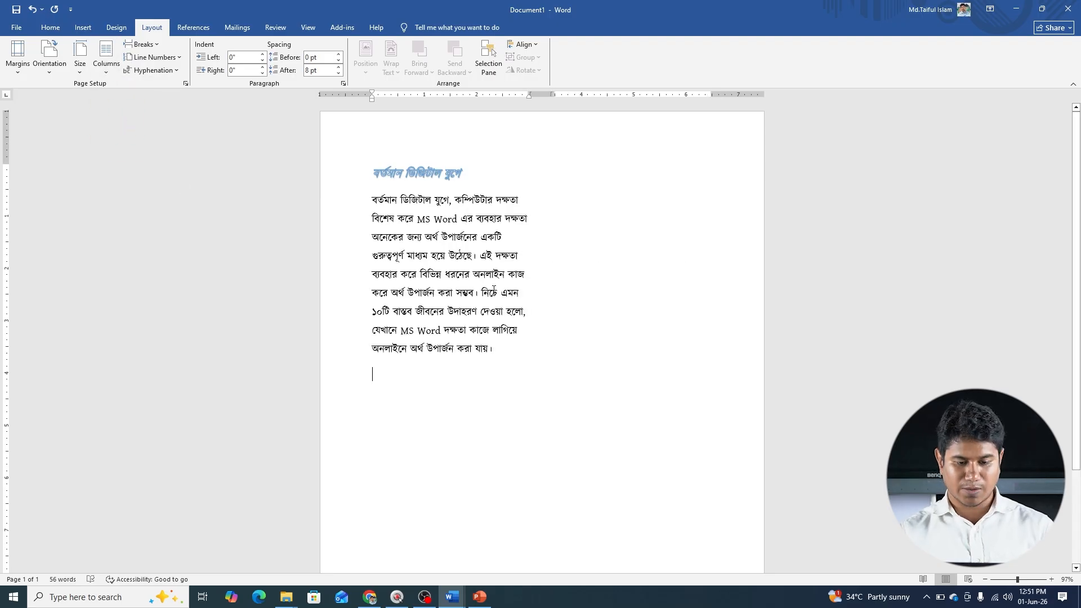
{"action": "key", "text": "ctrl+z"}
Look at the two-column newspaper layout in the সোমবার ১৯ মে document, and switch back to Document1.
{"action": "left_click", "coordinate": [151, 45]}
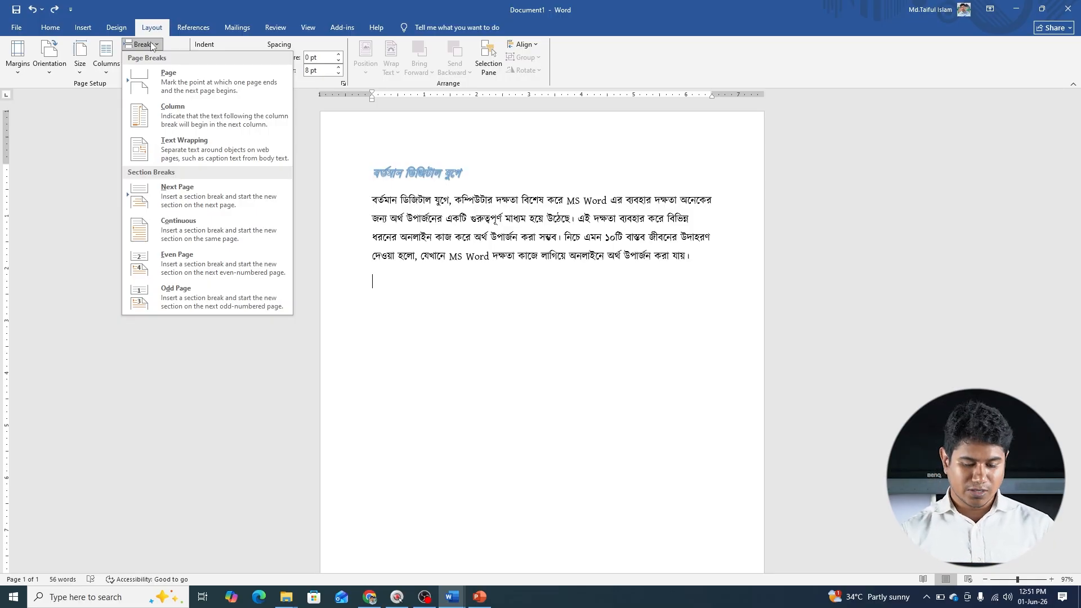
{"action": "mouse_move", "coordinate": [460, 603]}
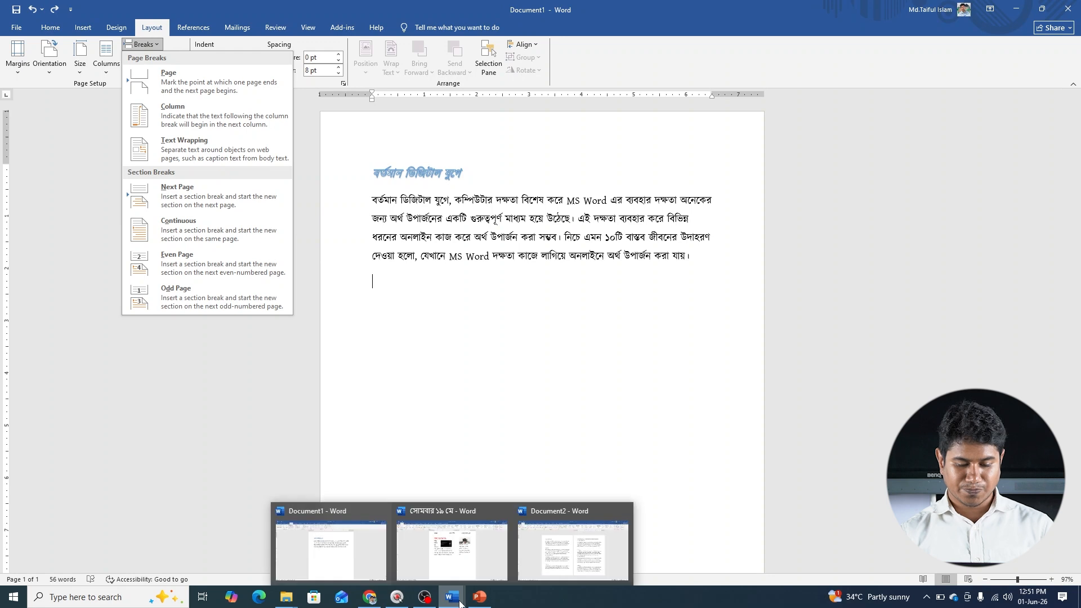
{"action": "left_click", "coordinate": [463, 555]}
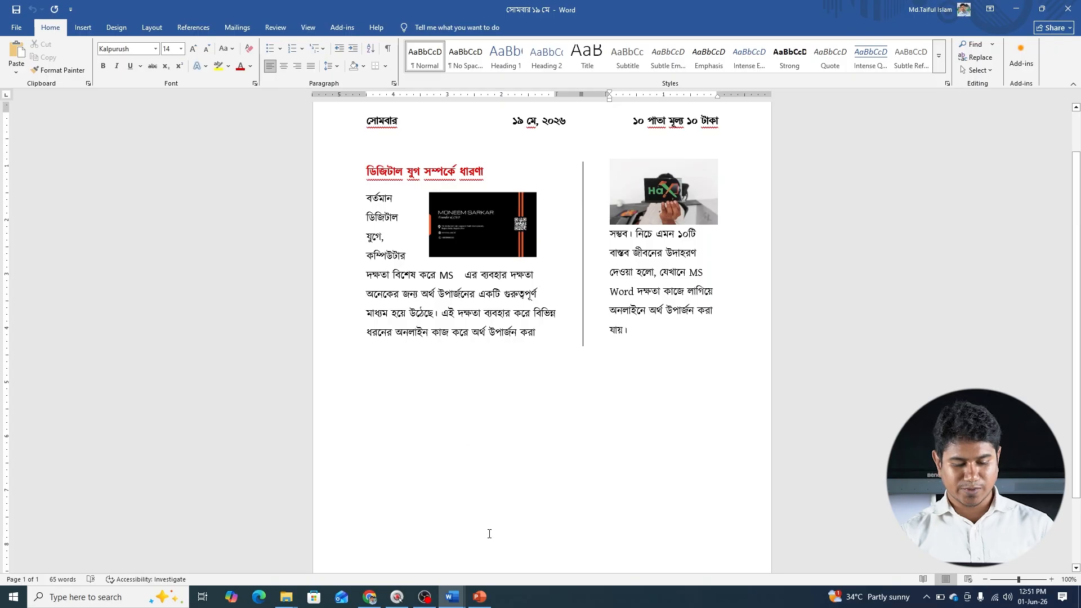
{"action": "mouse_move", "coordinate": [453, 596]}
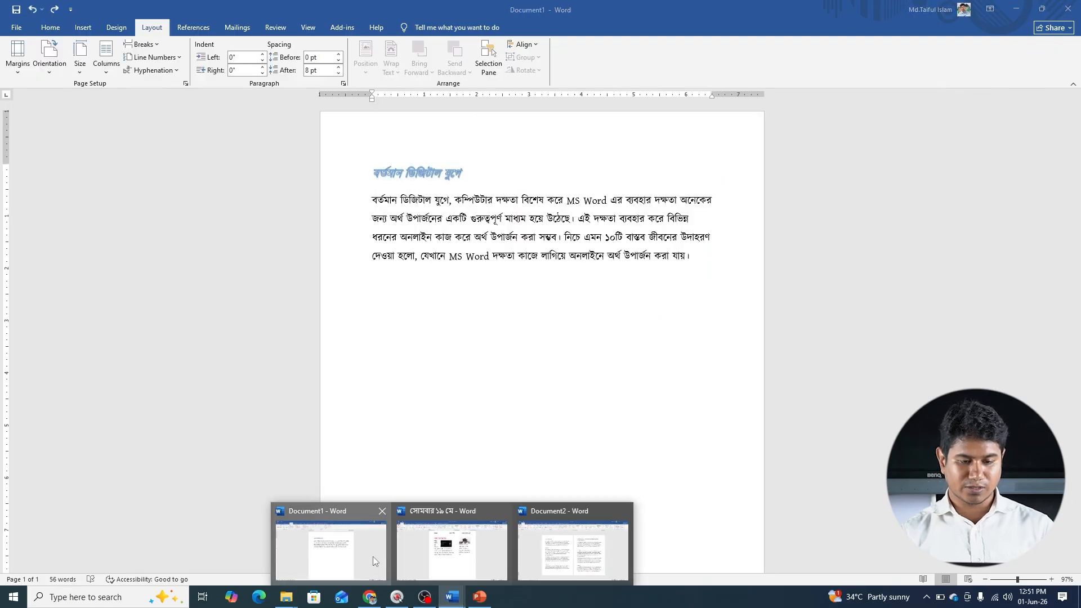
{"action": "left_click", "coordinate": [374, 562]}
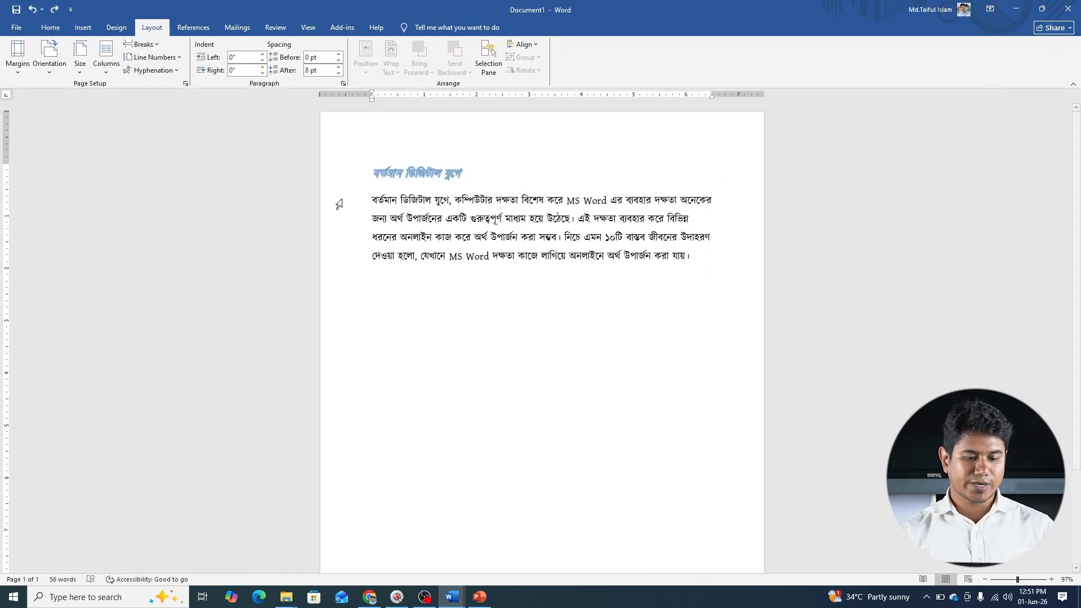
Insert a Continuous section break at the end of Document1's body text and set the new section to three columns.
{"action": "left_click", "coordinate": [693, 257]}
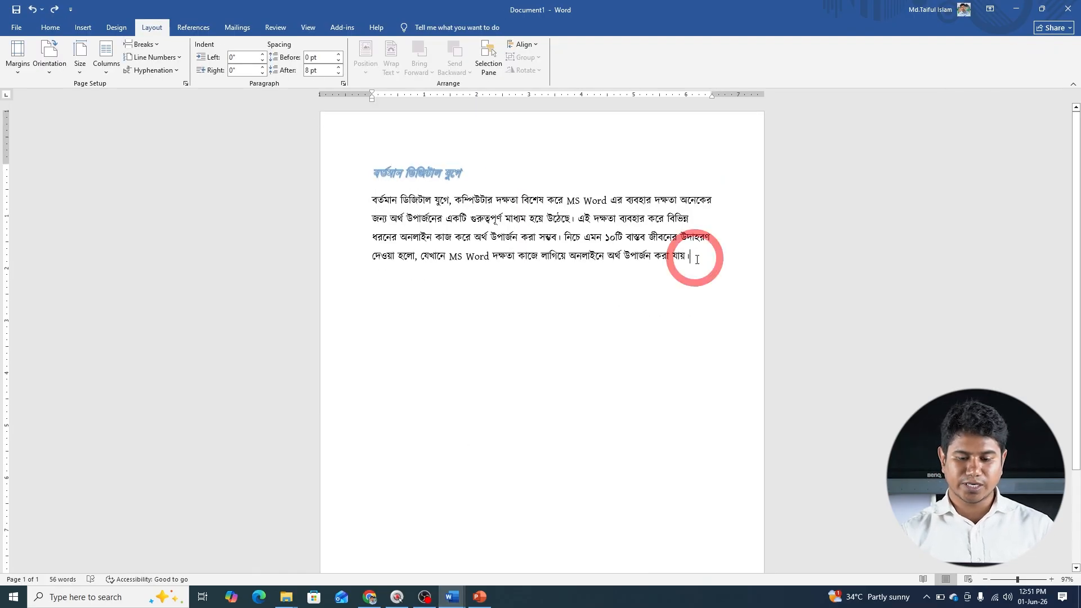
{"action": "left_click", "coordinate": [144, 45]}
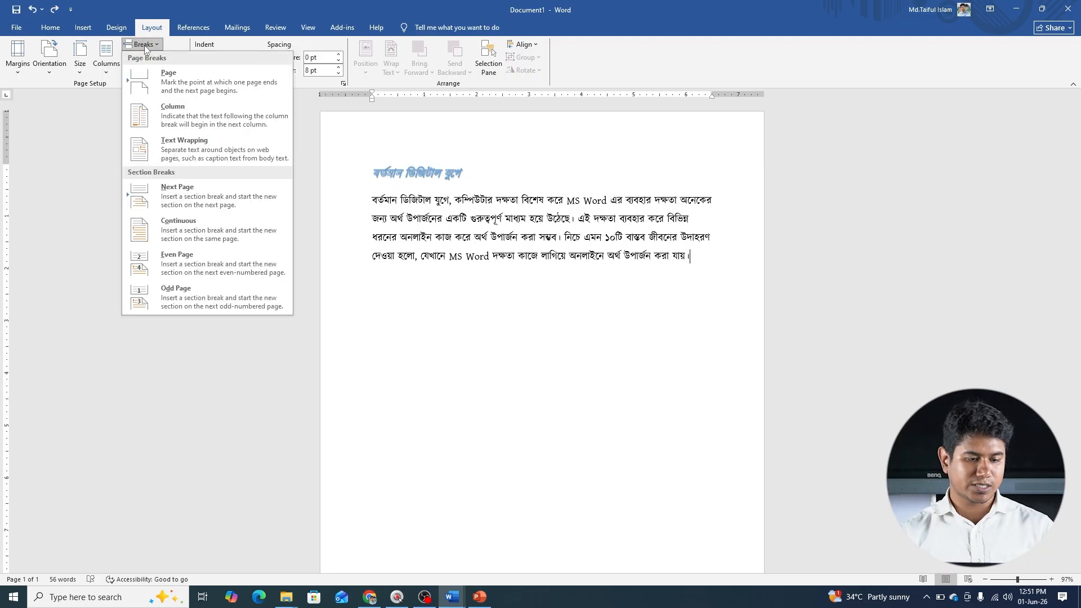
{"action": "left_click", "coordinate": [180, 228]}
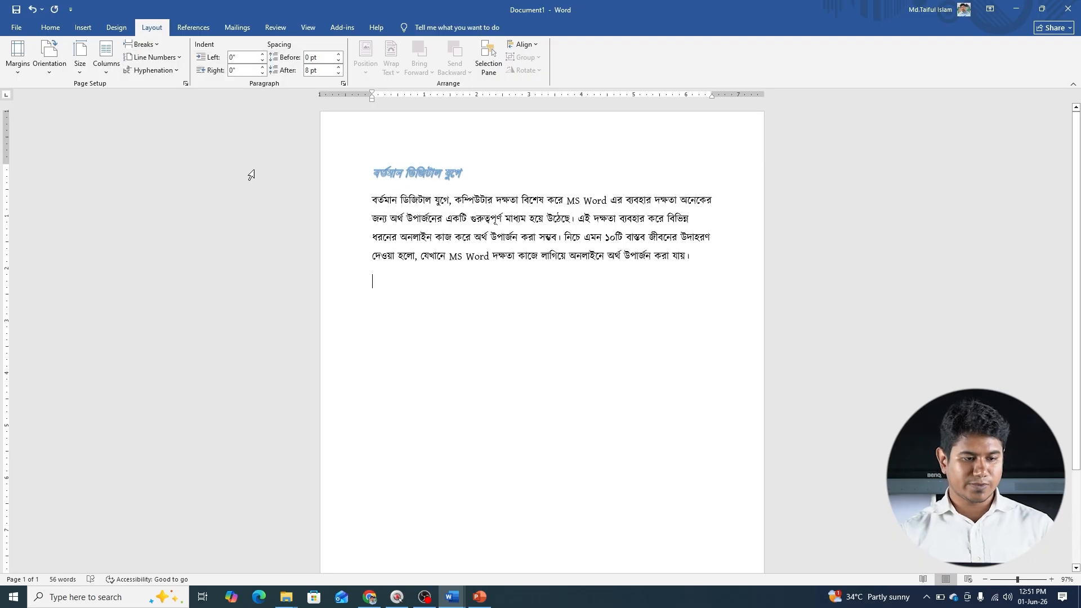
{"action": "left_click", "coordinate": [112, 67]}
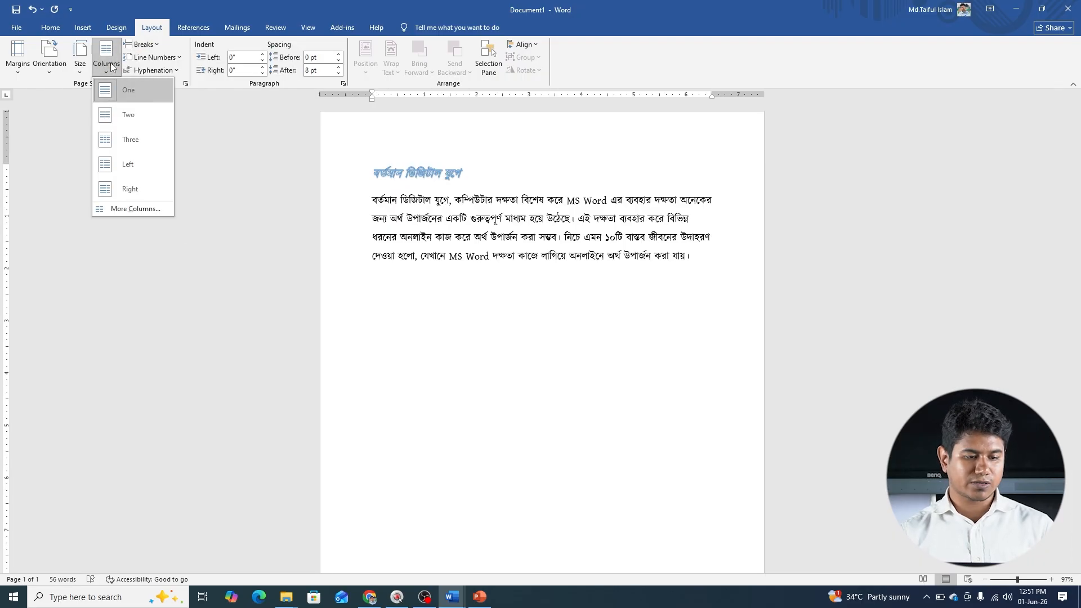
{"action": "left_click", "coordinate": [130, 131]}
Fill the three-column section with repeated pasted copies of the paragraph beginning "বর্তমান ডিজিটাল যুগে, কম্পিউটার দক্ষতা".
{"action": "type", "text": "বর্তমান ডিজিটাল যুগে, কম্পিউটার দক্ষতা বিশেষ করে MS Word এর ব্যবহার দক্ষতা অনেকের জন্য অর্থ উপার্জনের একটি গুরুত্বপূর্ণ মাধ্যম হয়ে উঠেছে।"}
{"action": "type", "text": "বর্তমান ডিজিটাল যুগে, কম্পিউটার দক্ষতা বিশেষ করে MS Word এর ব্যবহার দক্ষতা অনেকের জন্য অর্থ উপার্জনের একটি গুরুত্বপূর্ণ মাধ্যম হয়ে উঠেছে।"}
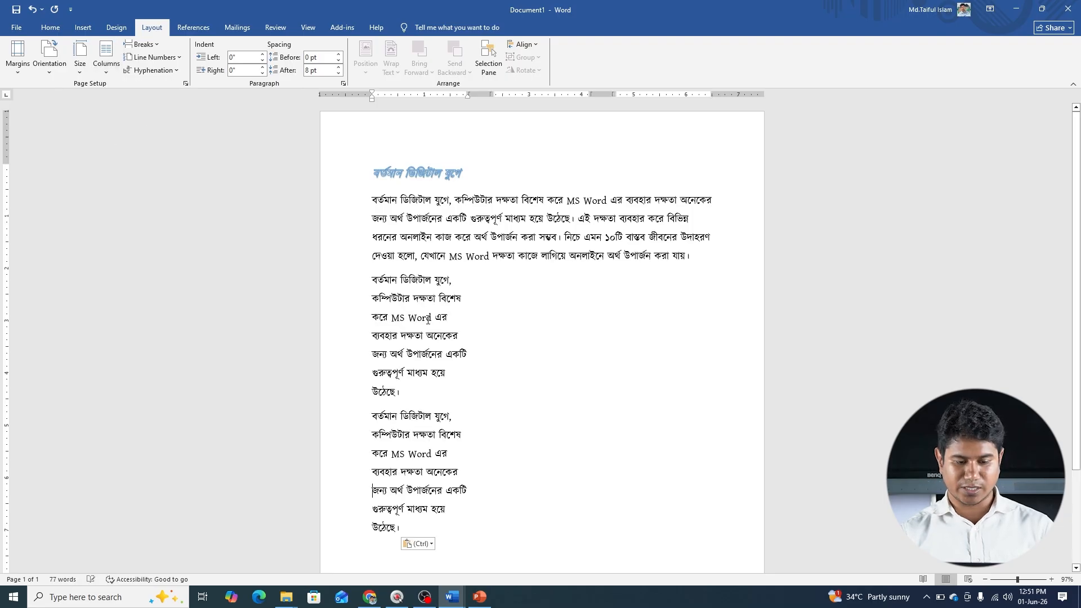
{"action": "key", "text": "ctrl+v"}
{"action": "key", "text": "ctrl+v"}
{"action": "key", "text": "ctrl+v"}
{"action": "key", "text": "ctrl+v"}
{"action": "key", "text": "ctrl+v"}
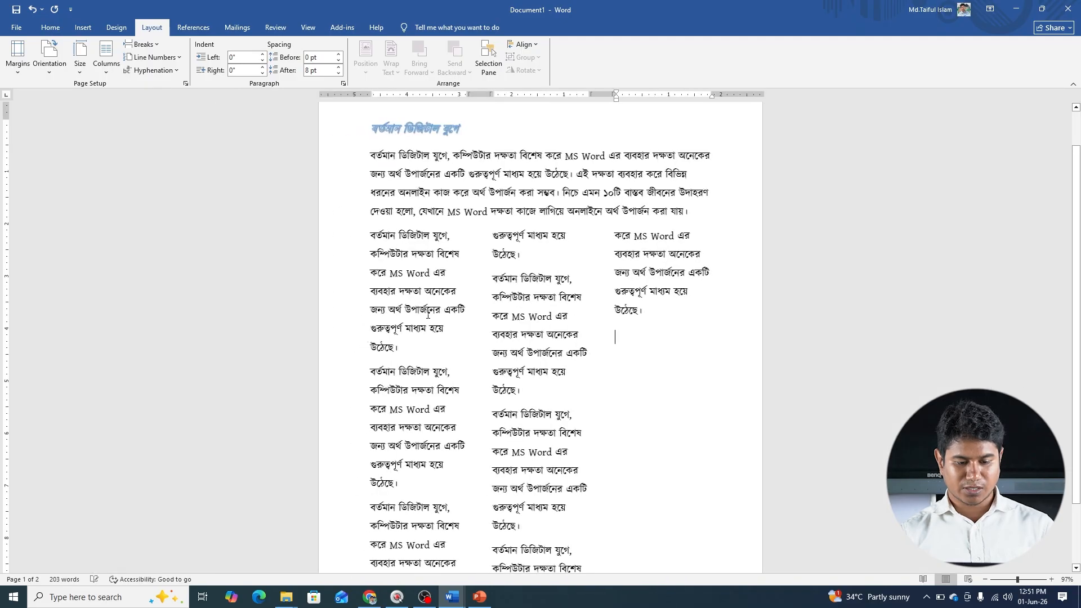
{"action": "scroll", "coordinate": [509, 326], "scroll_direction": "up", "scroll_amount": 1}
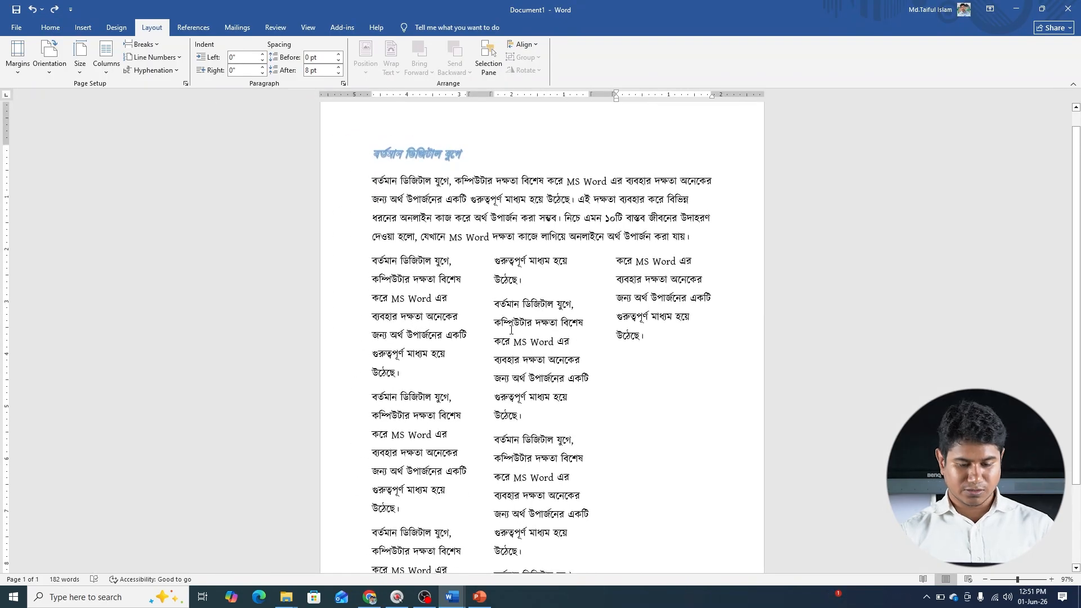
Undo the pasted paragraphs, the three-column layout and the Continuous section break.
{"action": "key", "text": "ctrl+z"}
{"action": "key", "text": "ctrl+z"}
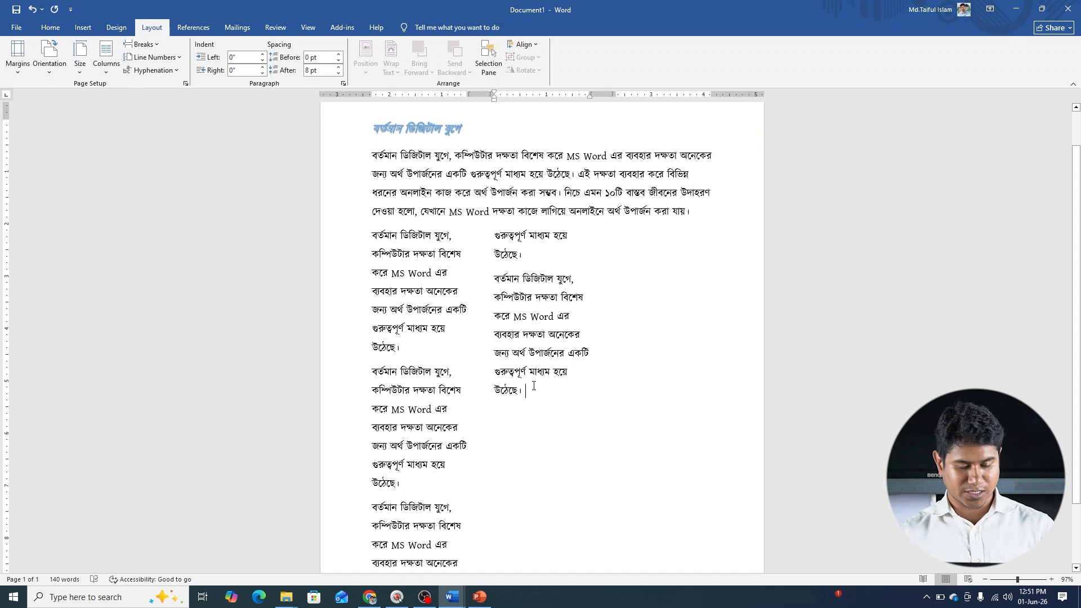
{"action": "key", "text": "ctrl+z"}
{"action": "key", "text": "ctrl+z"}
{"action": "key", "text": "ctrl+z"}
{"action": "key", "text": "ctrl+z"}
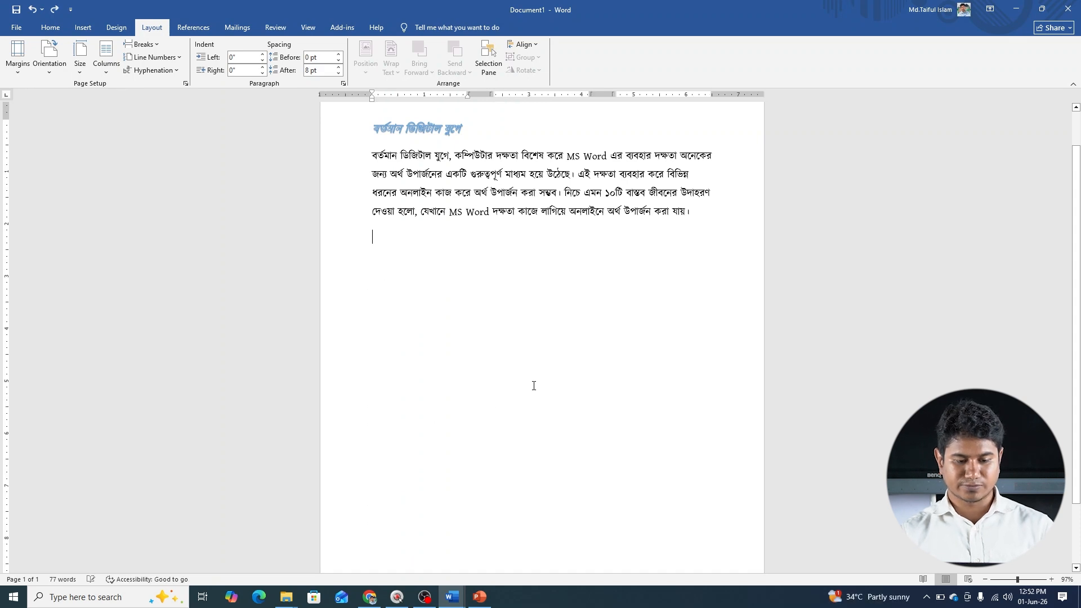
{"action": "key", "text": "ctrl+z"}
{"action": "key", "text": "ctrl+z"}
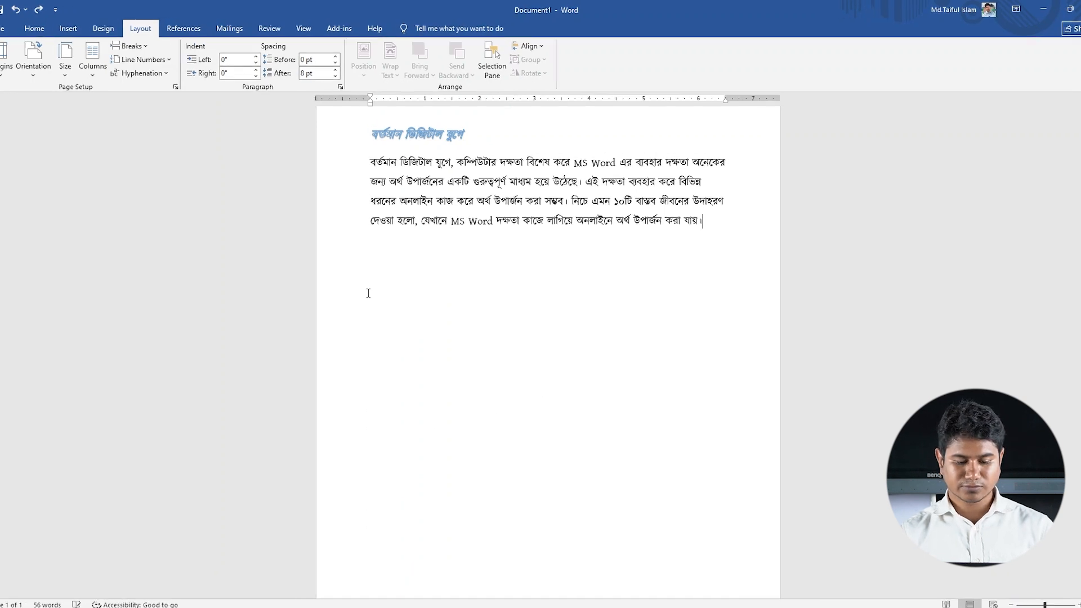
Insert an Even Page section break at the end of the body text and place the cursor on the new page.
{"action": "left_click", "coordinate": [155, 45]}
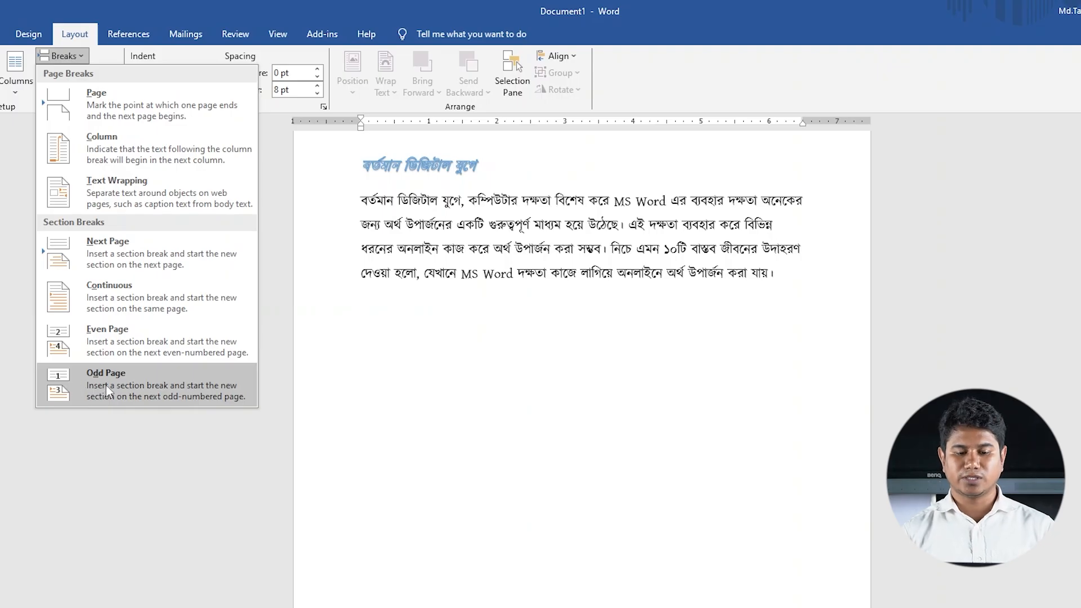
{"action": "left_click", "coordinate": [783, 269]}
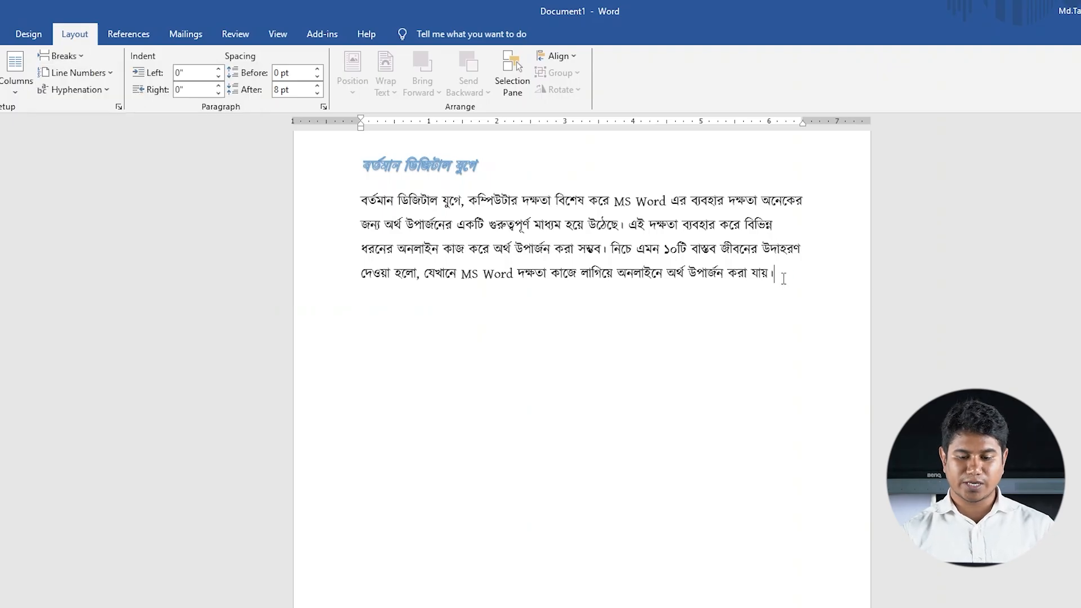
{"action": "left_click", "coordinate": [61, 56]}
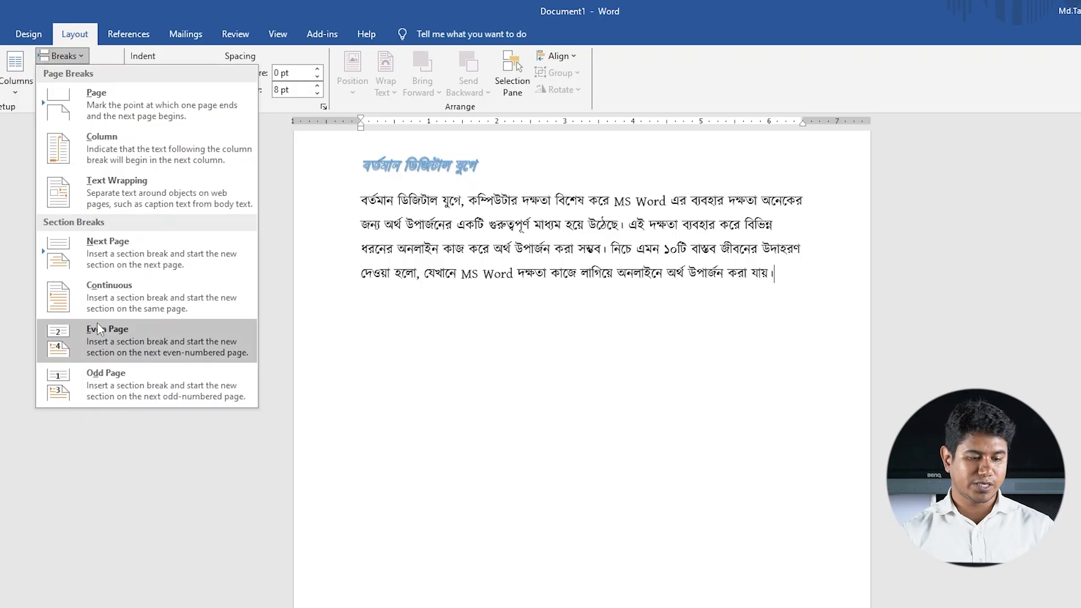
{"action": "left_click", "coordinate": [103, 346]}
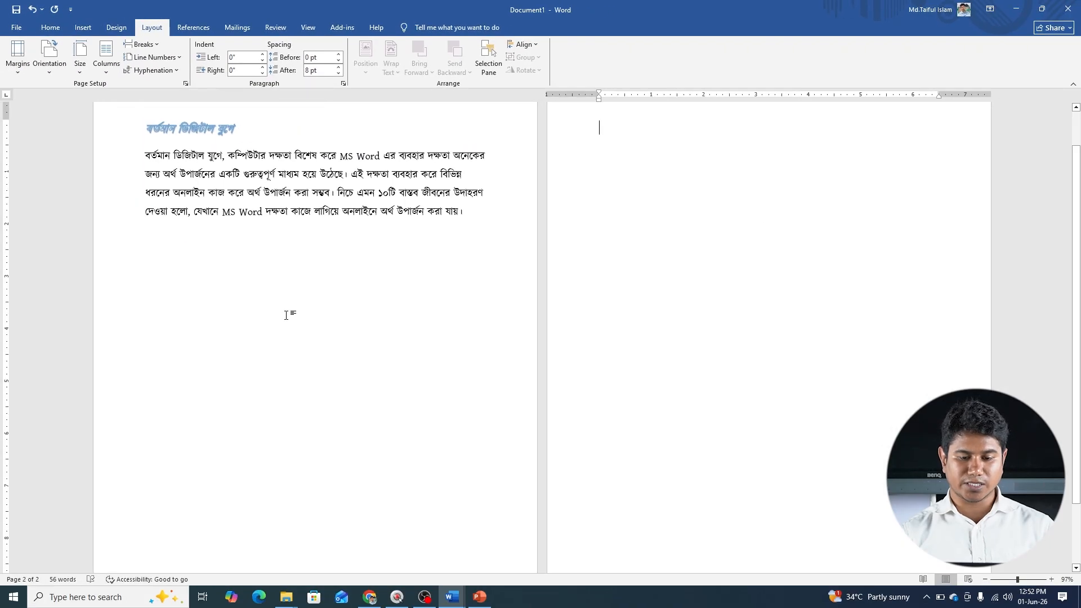
{"action": "scroll", "coordinate": [316, 290], "scroll_direction": "up", "scroll_amount": 1}
{"action": "left_click", "coordinate": [215, 218]}
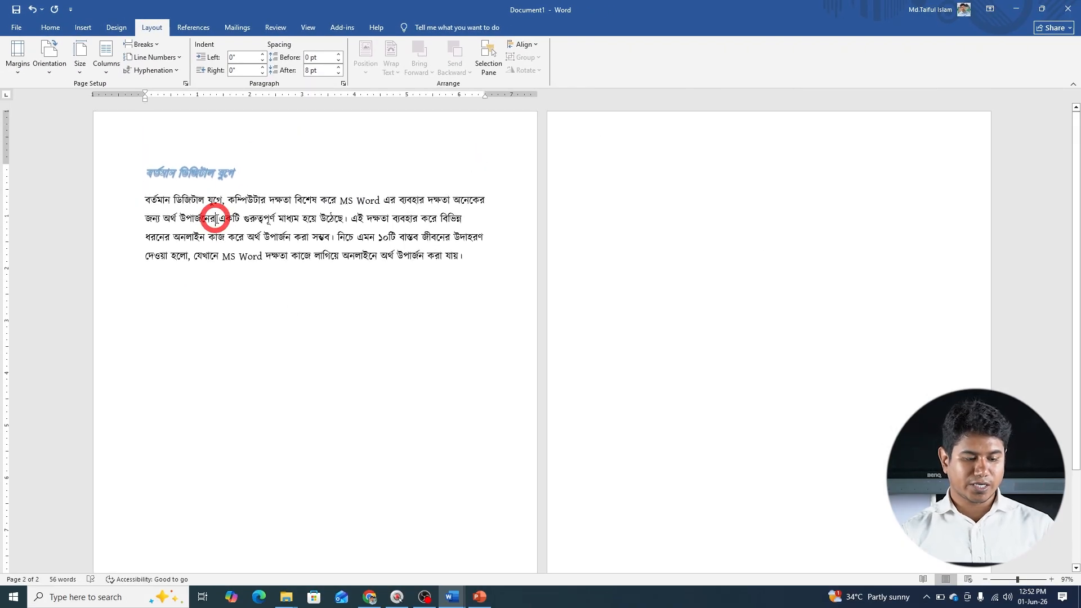
{"action": "left_click", "coordinate": [643, 215]}
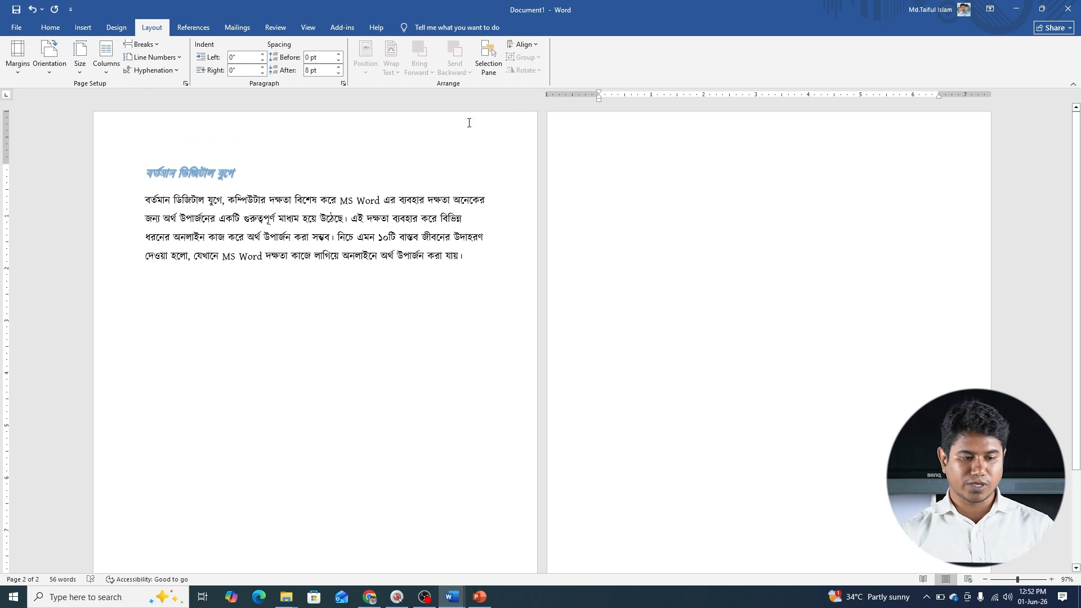
Insert another Even Page section break on the blank second page and look through the resulting pages.
{"action": "left_click", "coordinate": [147, 44]}
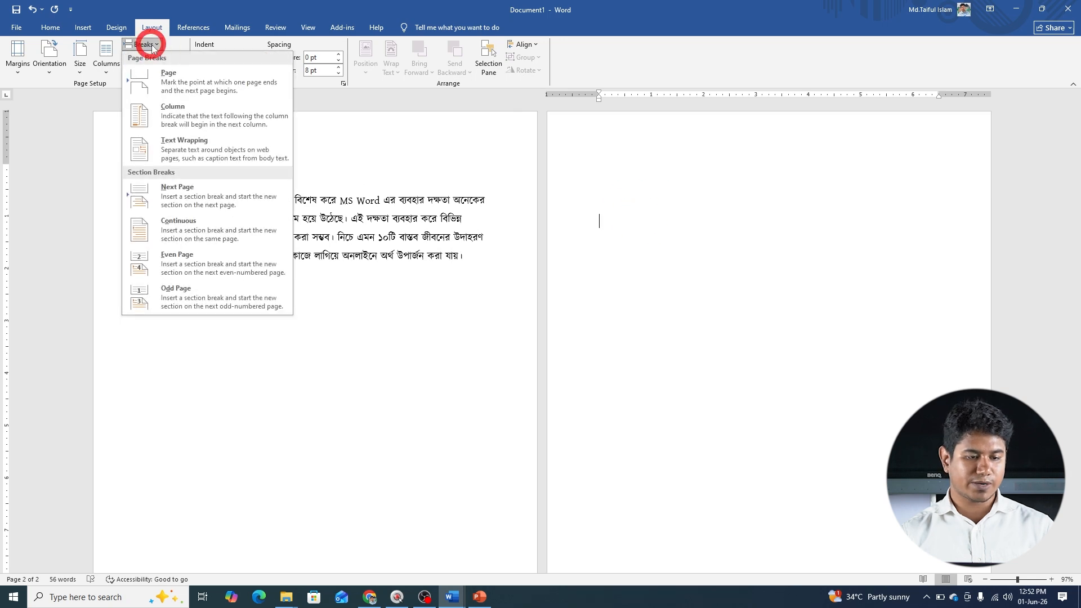
{"action": "left_click", "coordinate": [166, 258]}
{"action": "scroll", "coordinate": [762, 278], "scroll_direction": "up", "scroll_amount": 3}
{"action": "scroll", "coordinate": [546, 294], "scroll_direction": "down", "scroll_amount": 6}
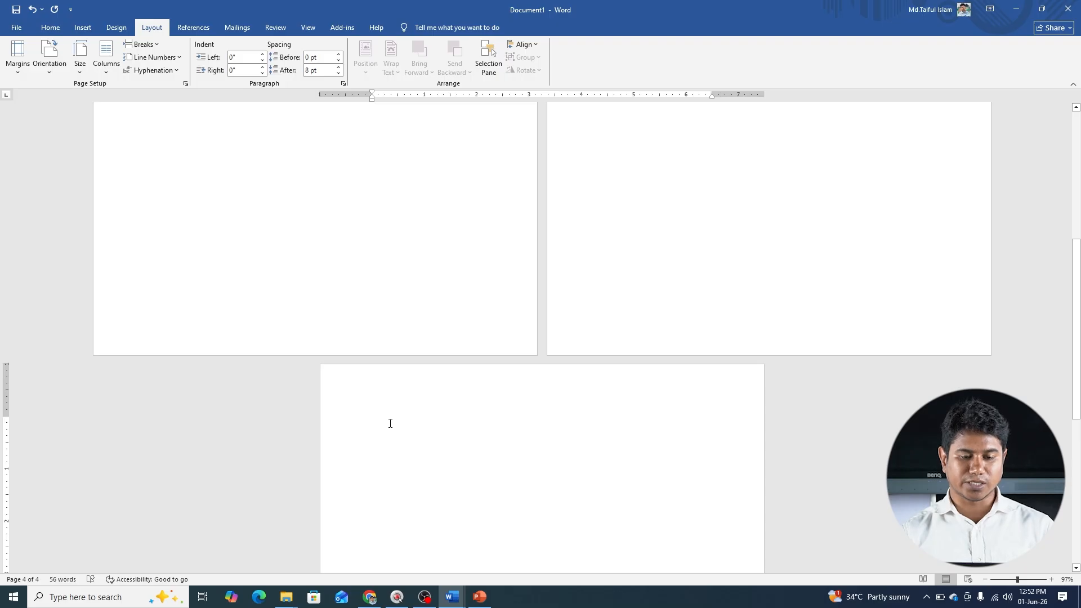
{"action": "scroll", "coordinate": [390, 423], "scroll_direction": "up", "scroll_amount": 10}
{"action": "scroll", "coordinate": [391, 416], "scroll_direction": "up", "scroll_amount": 2}
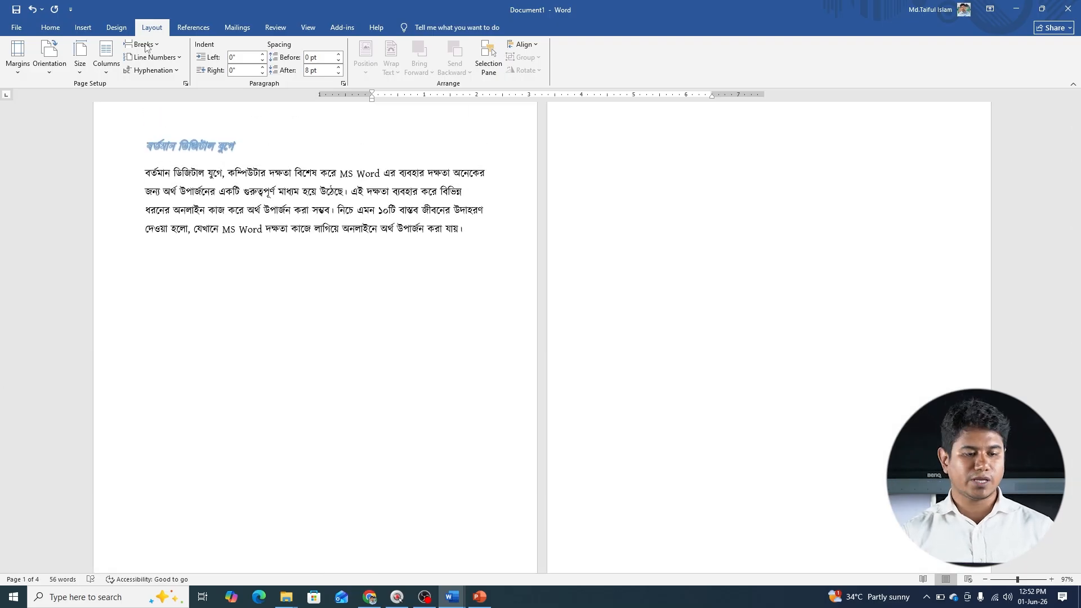
Undo both Even Page section breaks.
{"action": "left_click", "coordinate": [145, 46]}
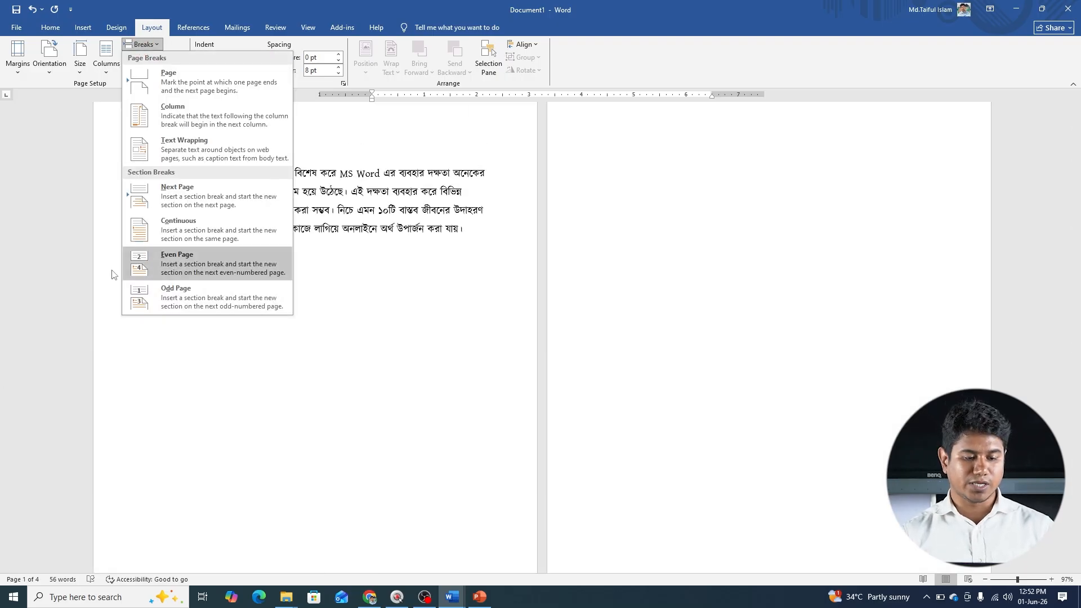
{"action": "left_click", "coordinate": [524, 318]}
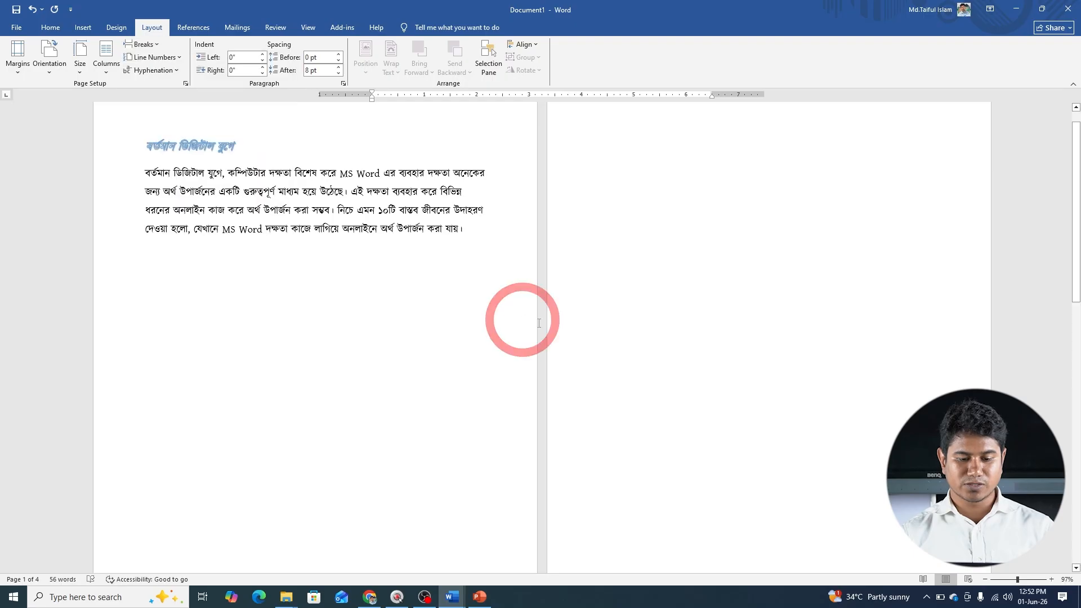
{"action": "key", "text": "ctrl+z"}
{"action": "key", "text": "ctrl+z"}
{"action": "key", "text": "ctrl+z"}
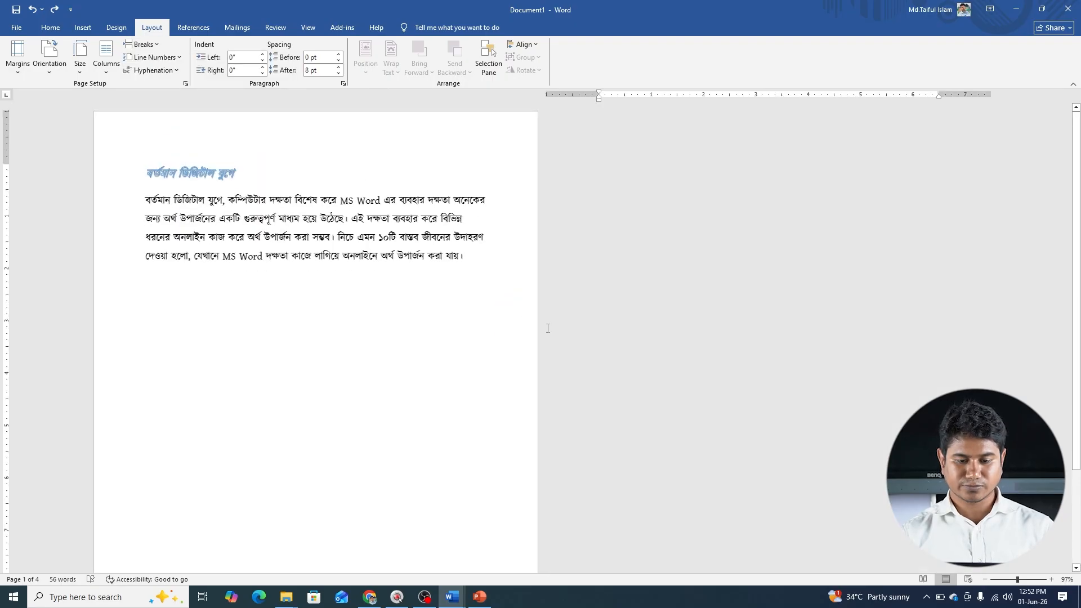
Insert an Odd Page section break at the end of the body text and place the cursor on the new page.
{"action": "left_click", "coordinate": [145, 45]}
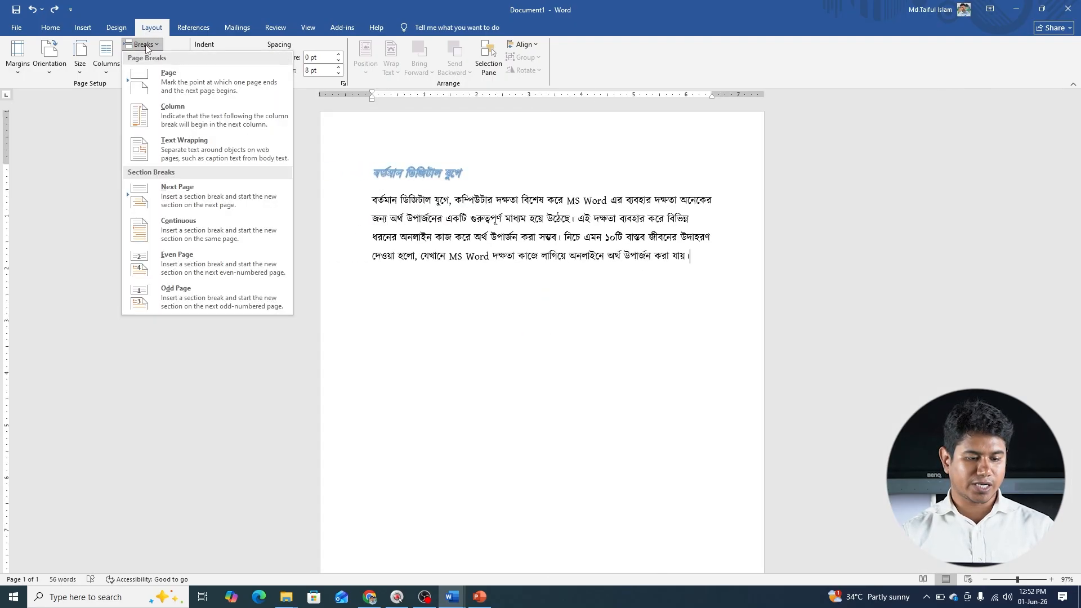
{"action": "left_click", "coordinate": [170, 285]}
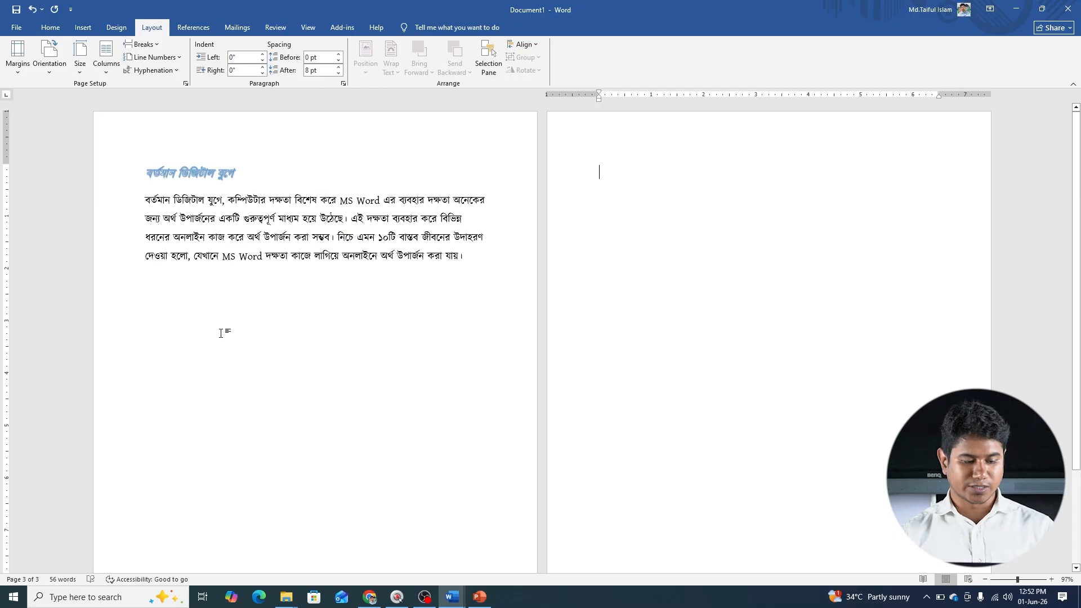
{"action": "left_click", "coordinate": [228, 214]}
{"action": "left_click", "coordinate": [679, 198]}
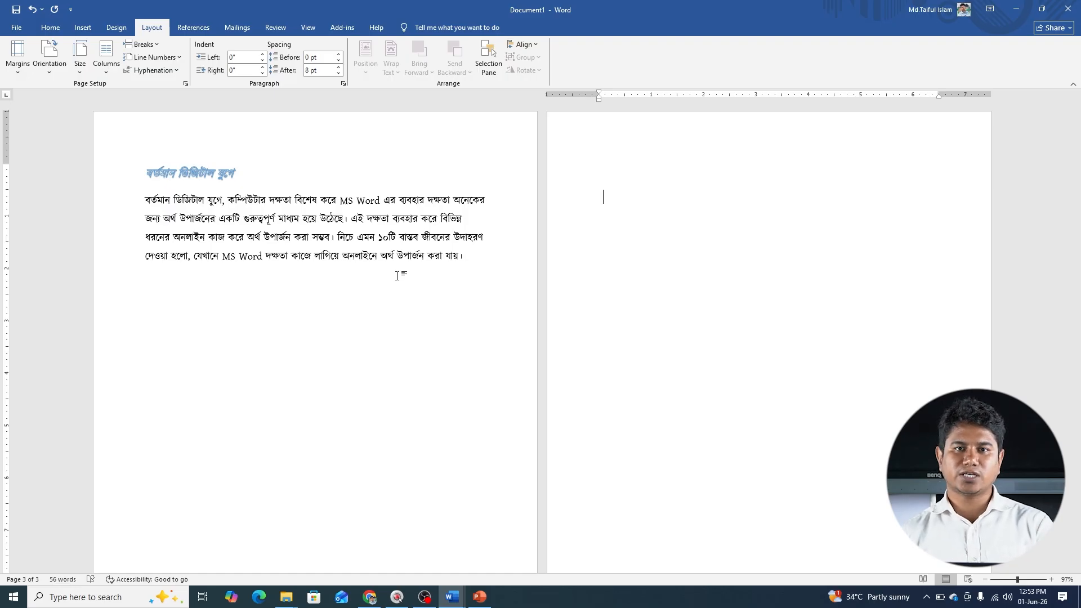
{"action": "left_click", "coordinate": [142, 44]}
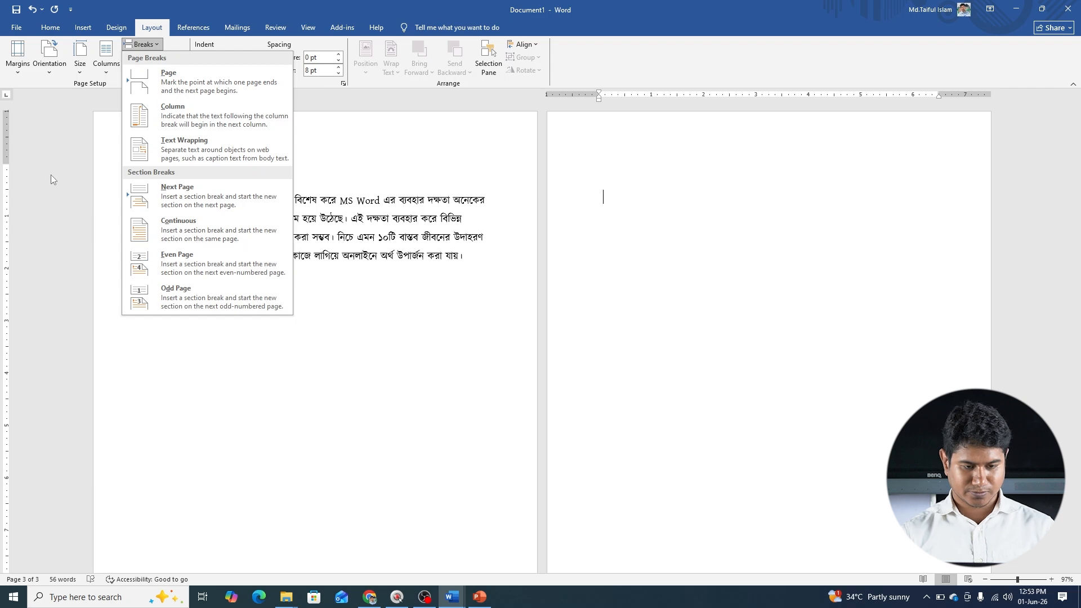
{"action": "left_click", "coordinate": [401, 278]}
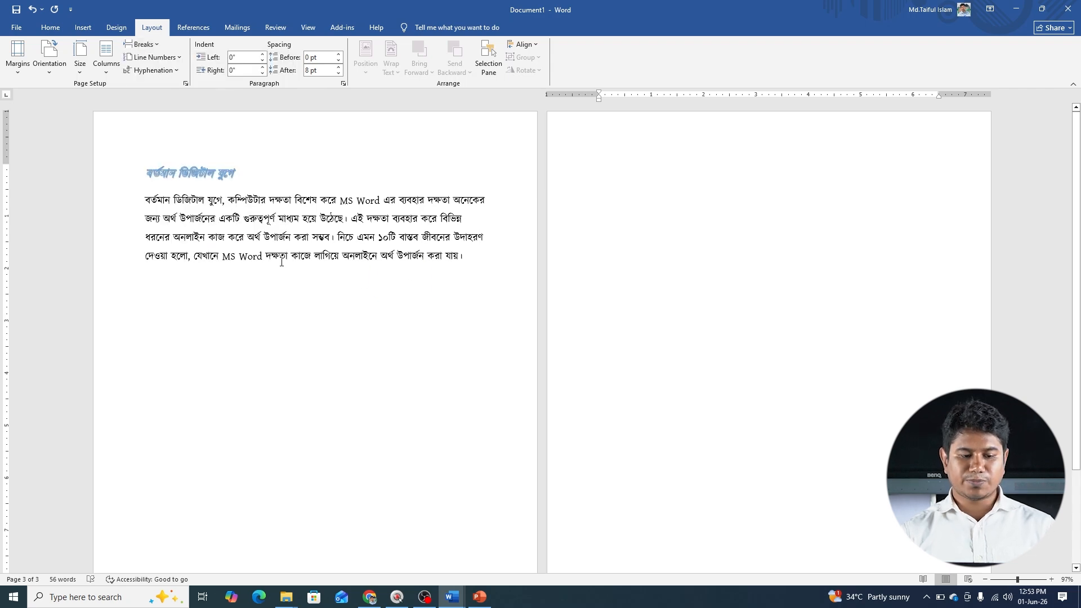
{"action": "left_click_drag", "start_coordinate": [146, 169], "coordinate": [467, 265]}
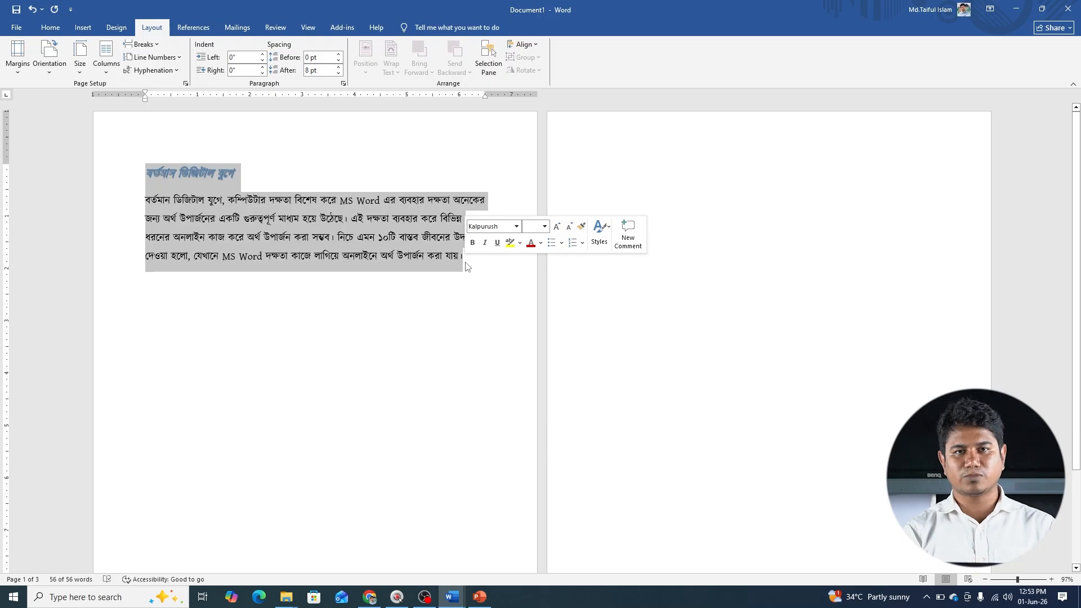
{"action": "left_click", "coordinate": [638, 191]}
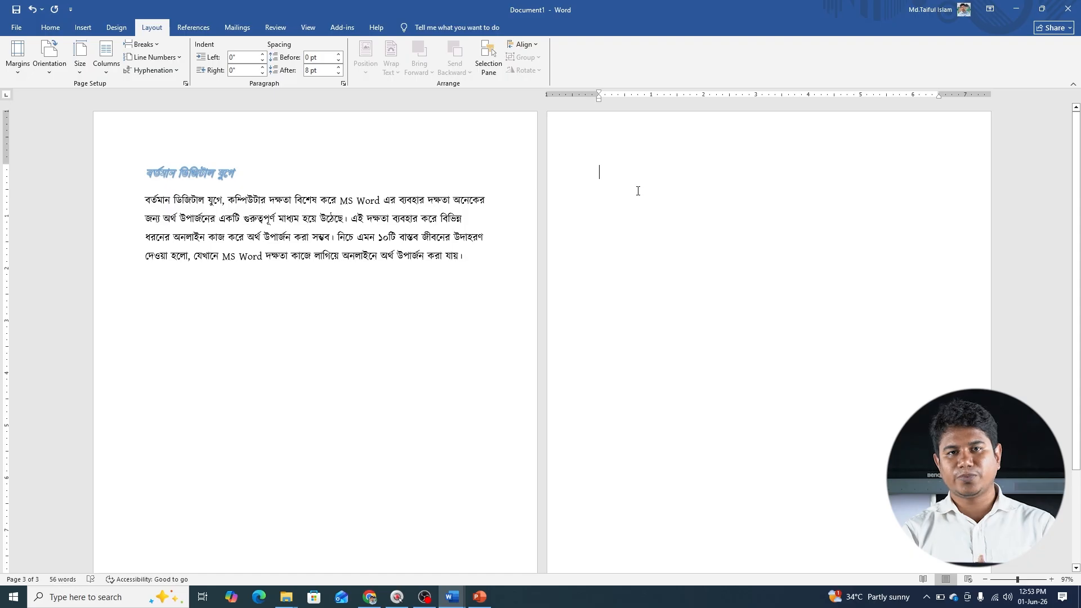
{"action": "key", "text": "XF86MonBrightnessDown"}
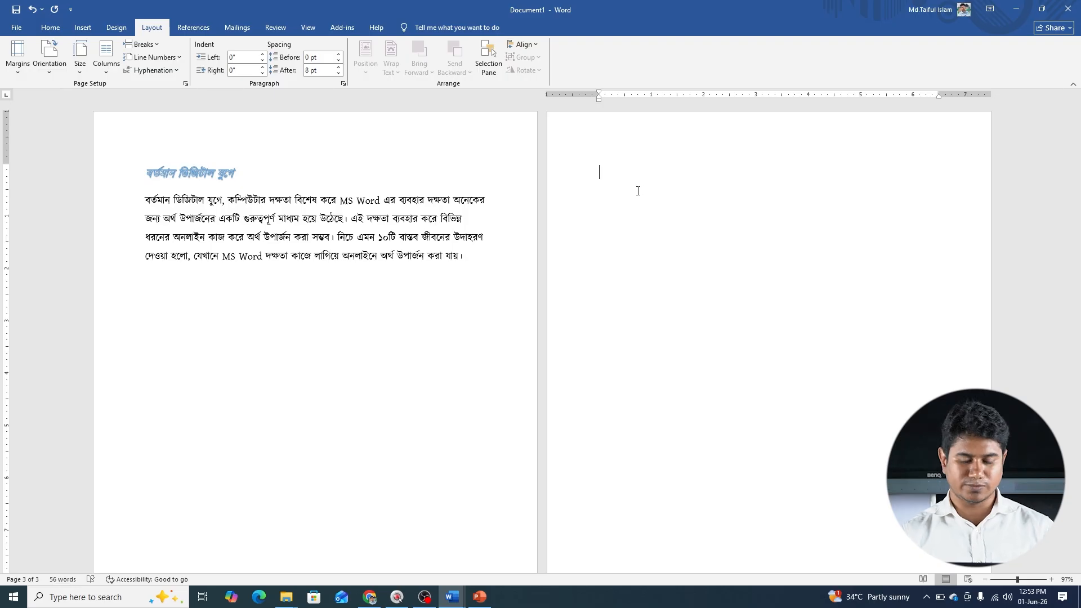
Undo the Odd Page section break and switch to the Document2 window.
{"action": "key", "text": "ctrl+z"}
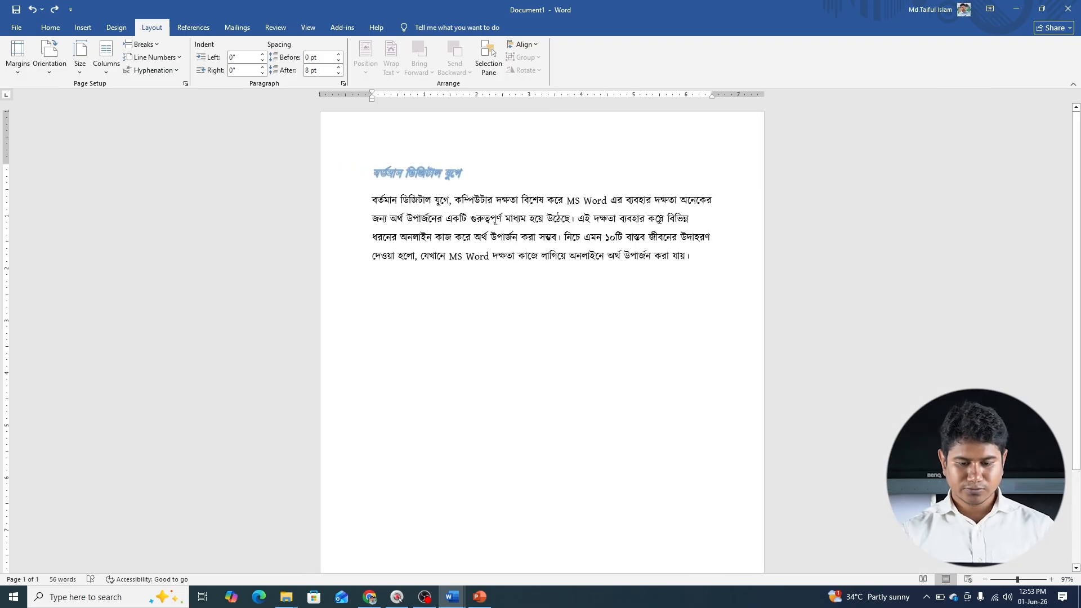
{"action": "mouse_move", "coordinate": [452, 596]}
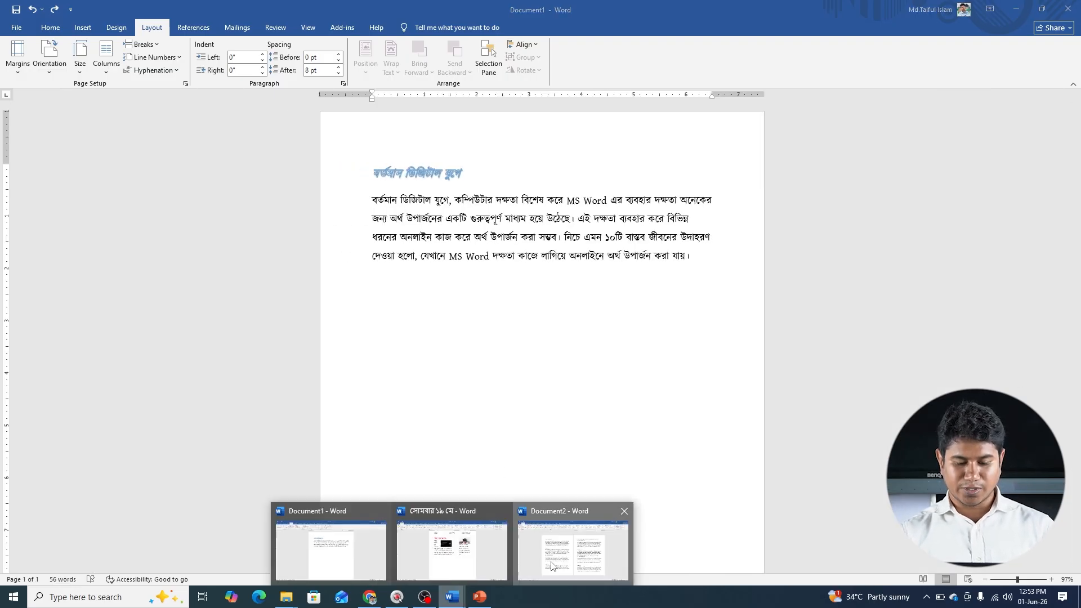
{"action": "left_click", "coordinate": [571, 543]}
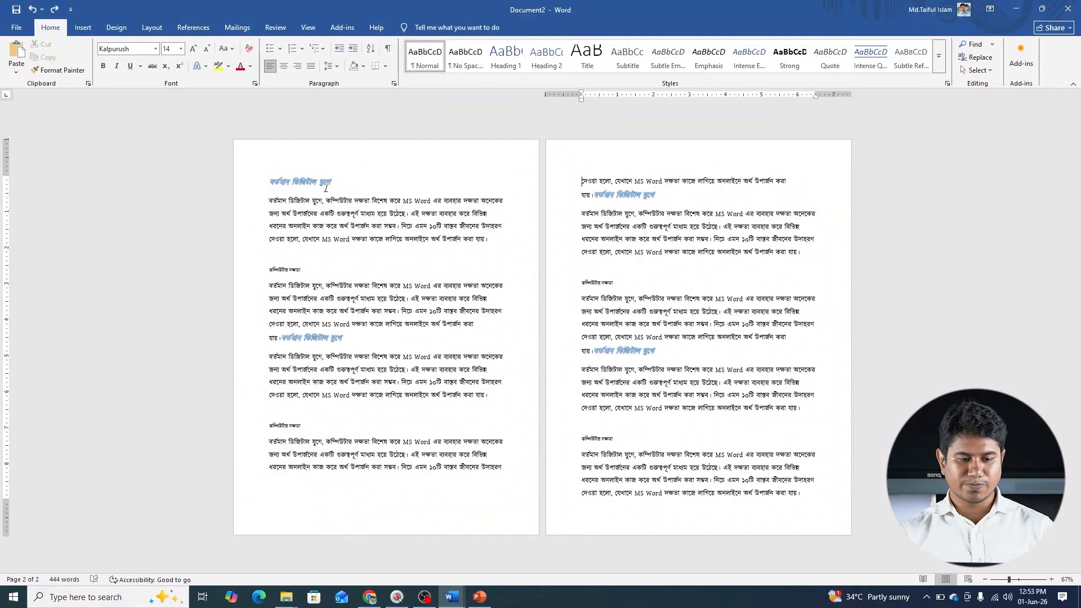
{"action": "left_click", "coordinate": [151, 27]}
{"action": "left_click", "coordinate": [142, 44]}
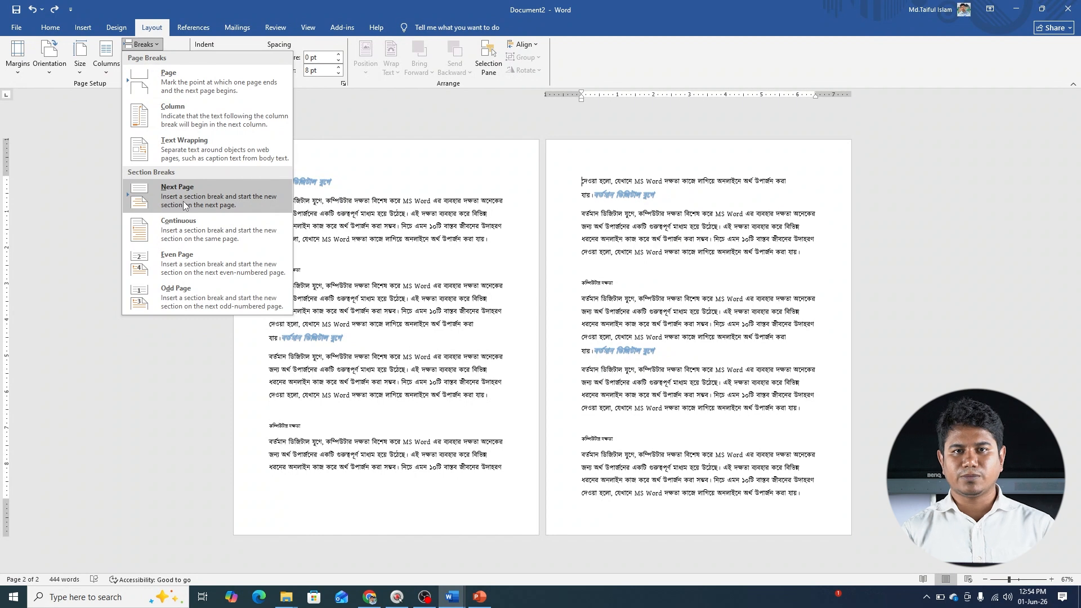
{"action": "left_click", "coordinate": [353, 251]}
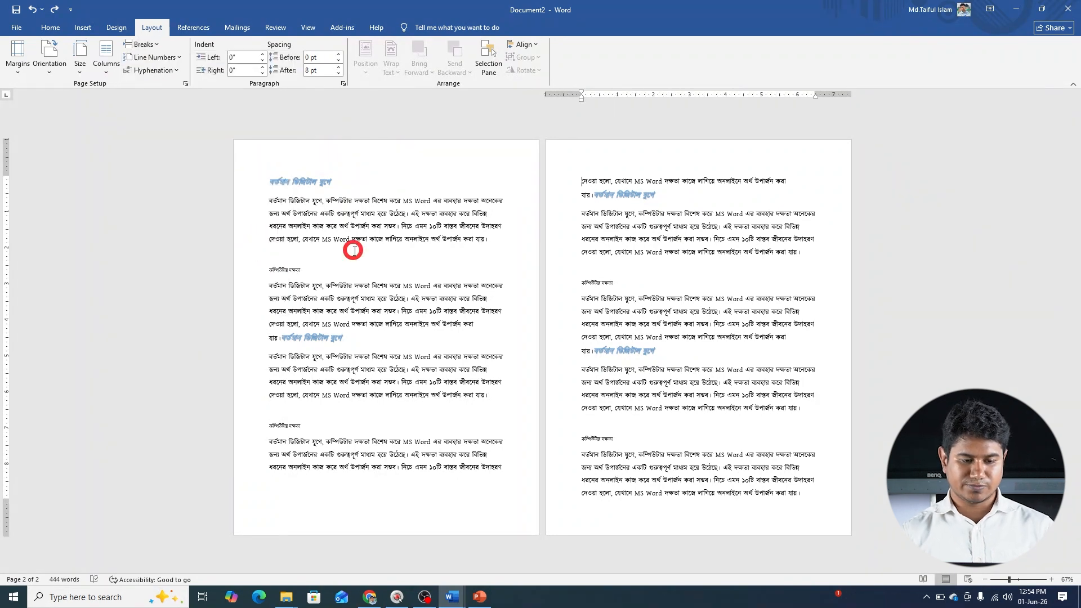
Apply a ½ pt double-line box page border to the whole document.
{"action": "left_click", "coordinate": [269, 178]}
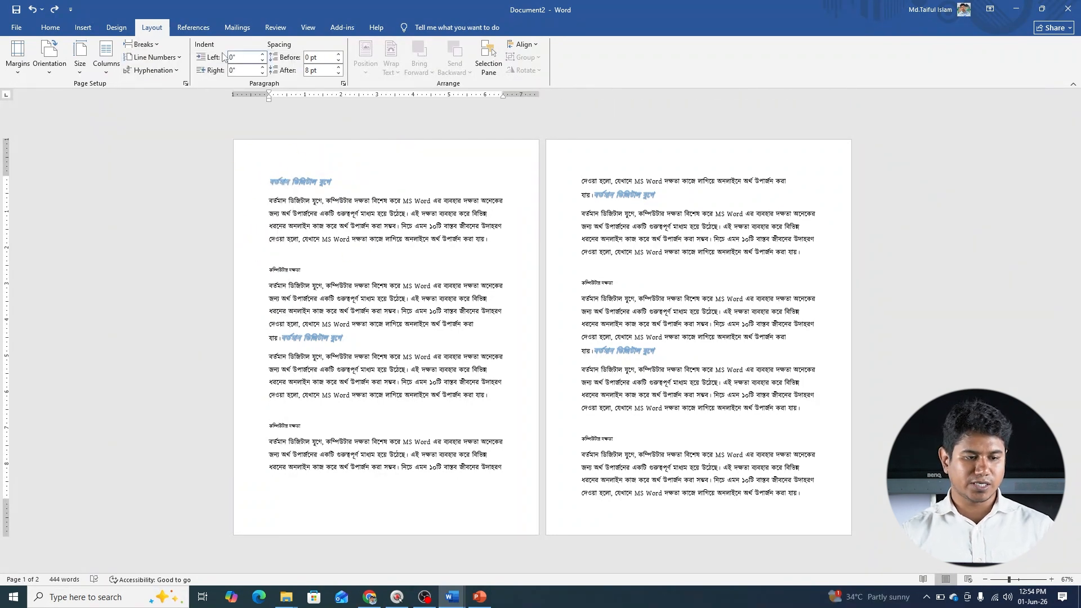
{"action": "left_click", "coordinate": [118, 28]}
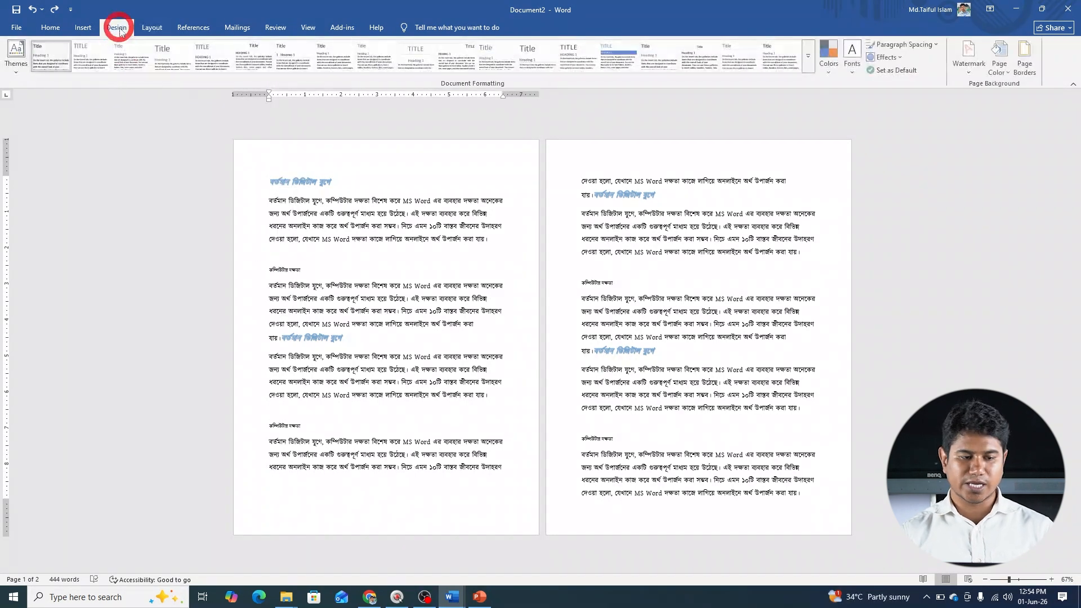
{"action": "left_click", "coordinate": [1025, 59]}
{"action": "scroll", "coordinate": [500, 261], "scroll_direction": "down", "scroll_amount": 1}
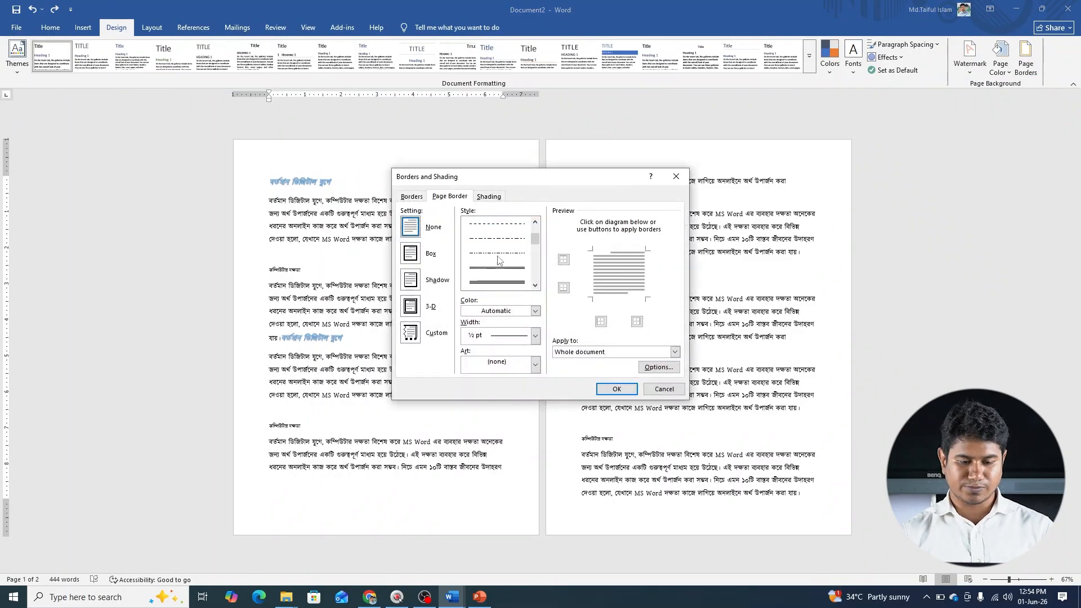
{"action": "left_click", "coordinate": [499, 274]}
{"action": "left_click", "coordinate": [617, 389]}
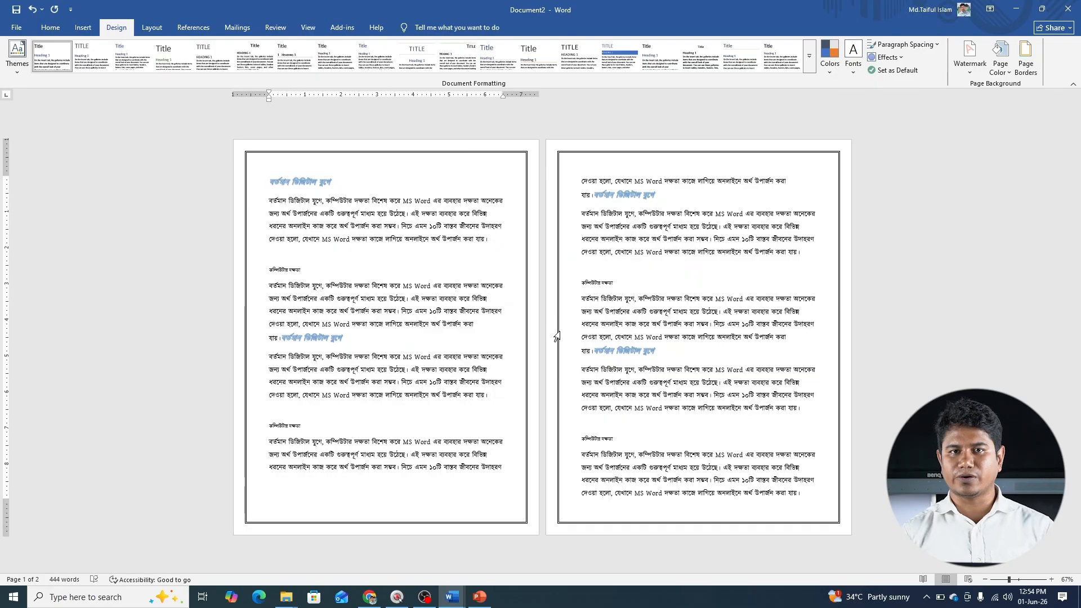
Insert a Next Page section break before the first line of text on the second page.
{"action": "left_click", "coordinate": [582, 183]}
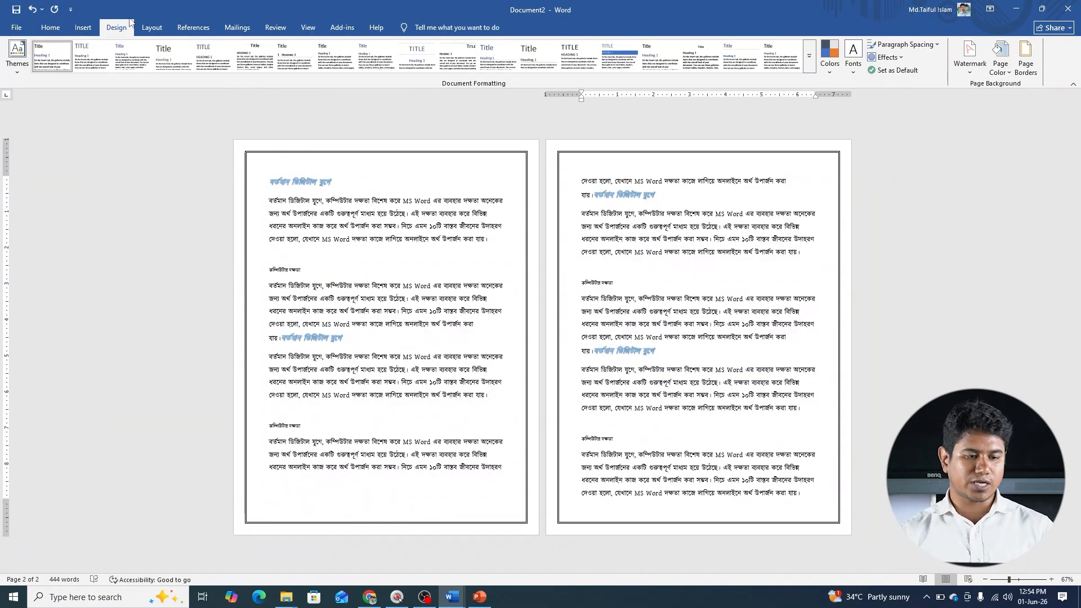
{"action": "left_click", "coordinate": [149, 27]}
{"action": "left_click", "coordinate": [143, 45]}
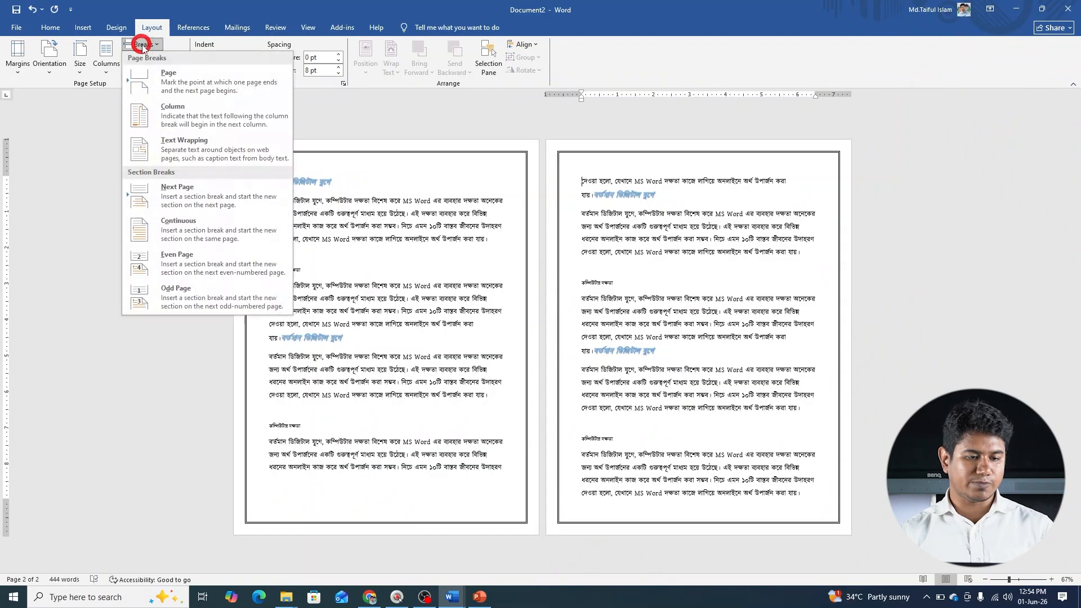
{"action": "left_click", "coordinate": [188, 197]}
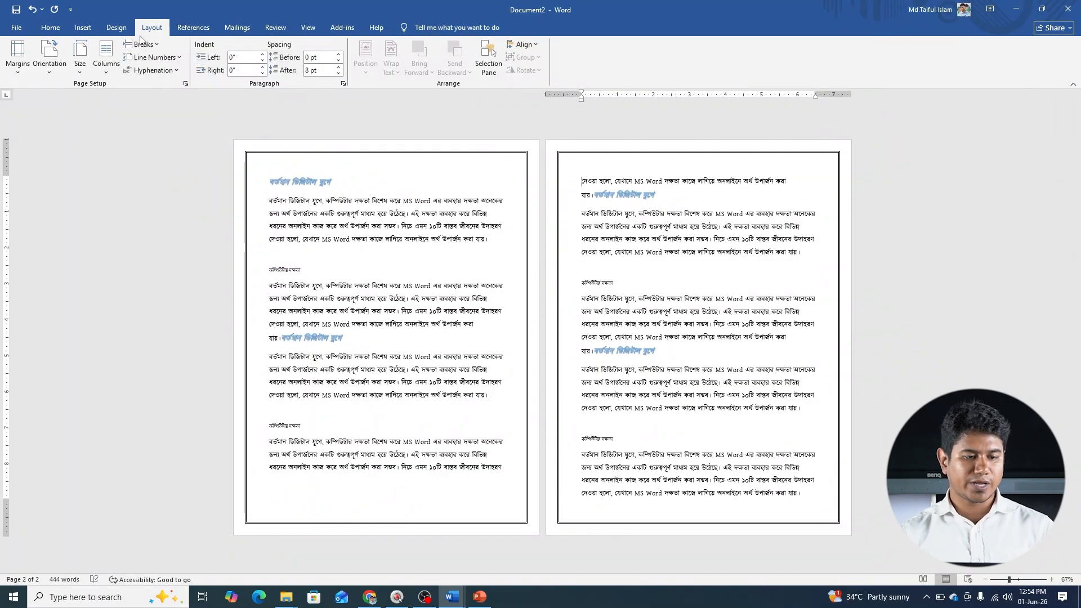
Give the second page a heavier 3 pt multi-line box page border, applied to this section only.
{"action": "left_click", "coordinate": [116, 28]}
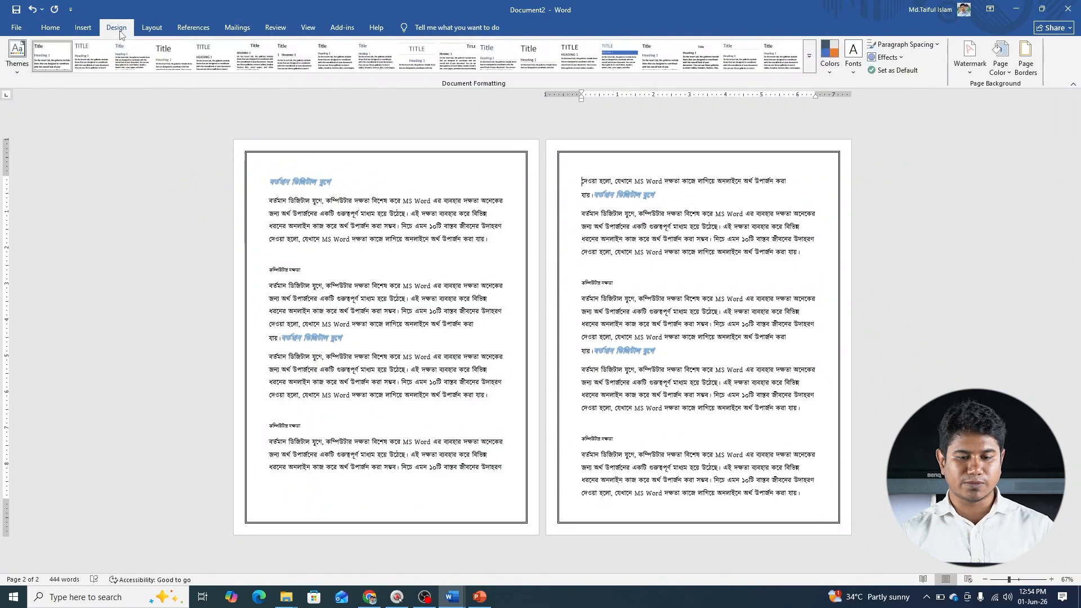
{"action": "left_click", "coordinate": [1027, 67]}
{"action": "scroll", "coordinate": [489, 259], "scroll_direction": "down", "scroll_amount": 3}
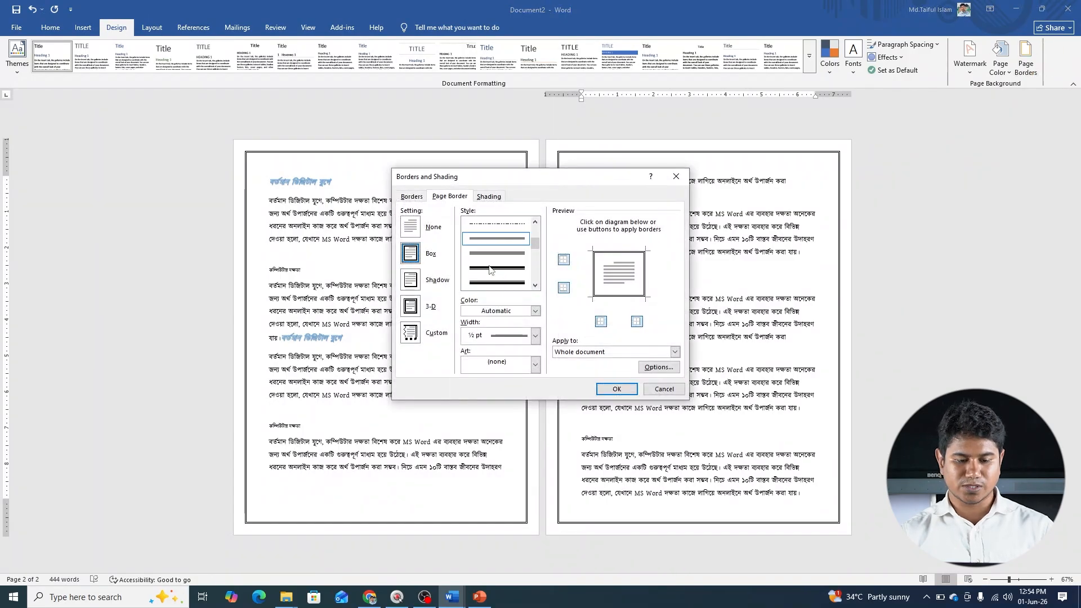
{"action": "left_click", "coordinate": [489, 286]}
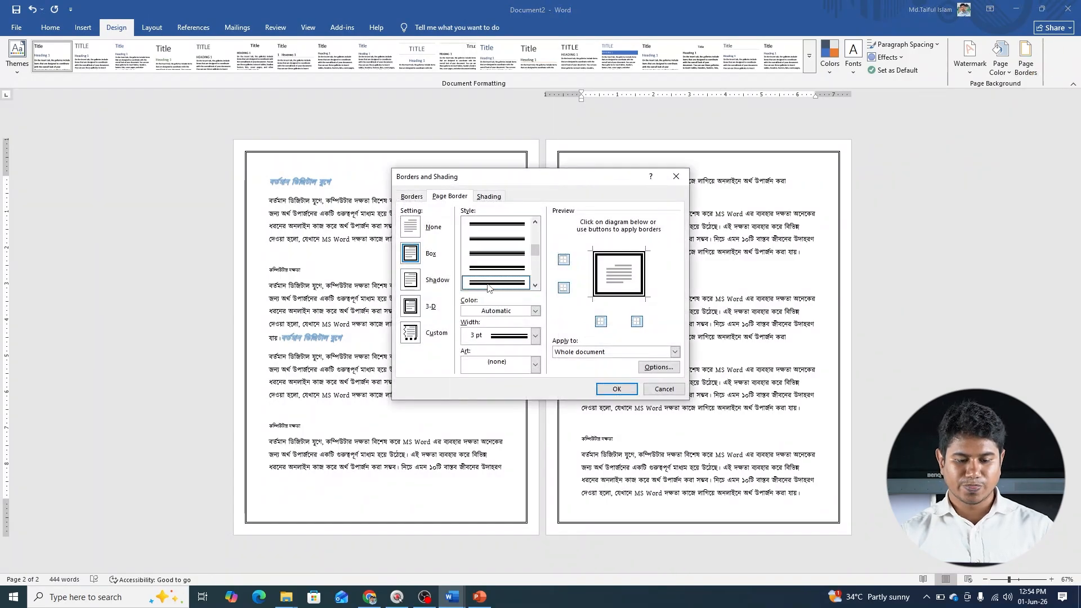
{"action": "left_click", "coordinate": [674, 352]}
{"action": "left_click", "coordinate": [596, 370]}
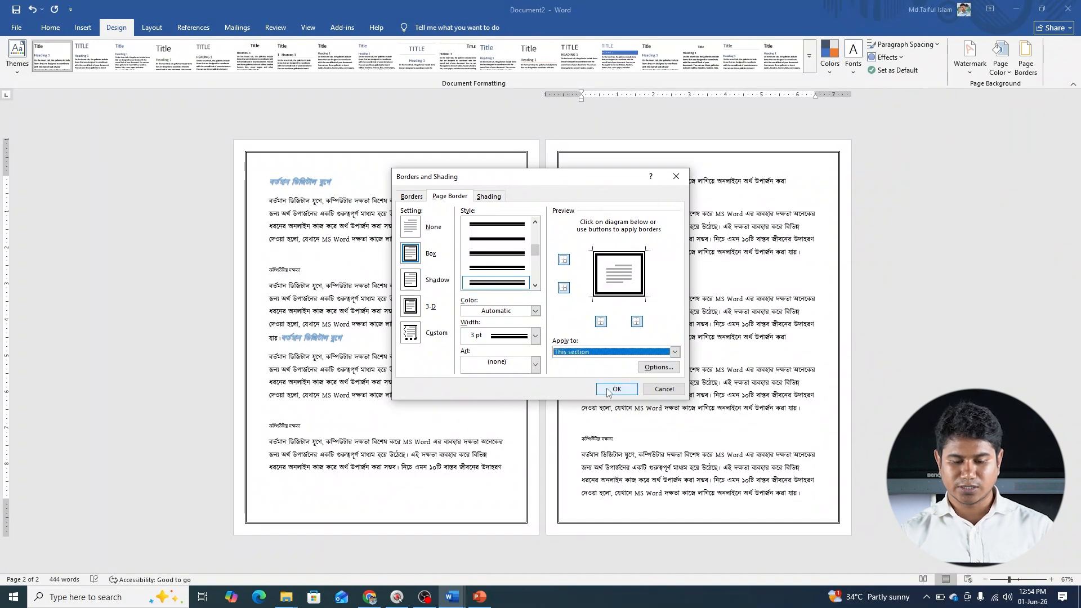
{"action": "left_click", "coordinate": [609, 388]}
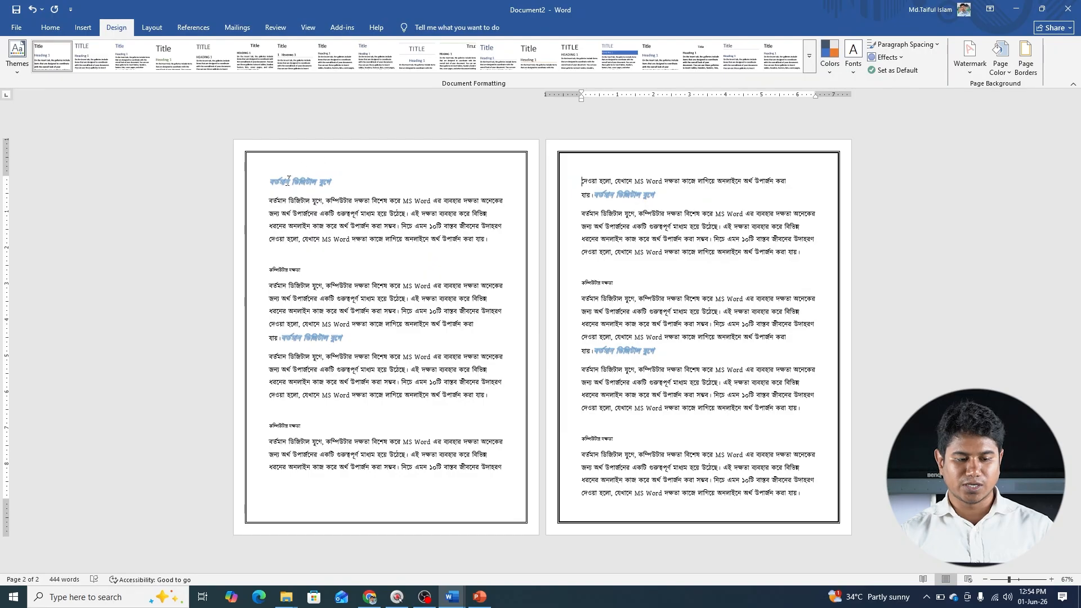
{"action": "scroll", "coordinate": [546, 259], "scroll_direction": "up", "scroll_amount": 2}
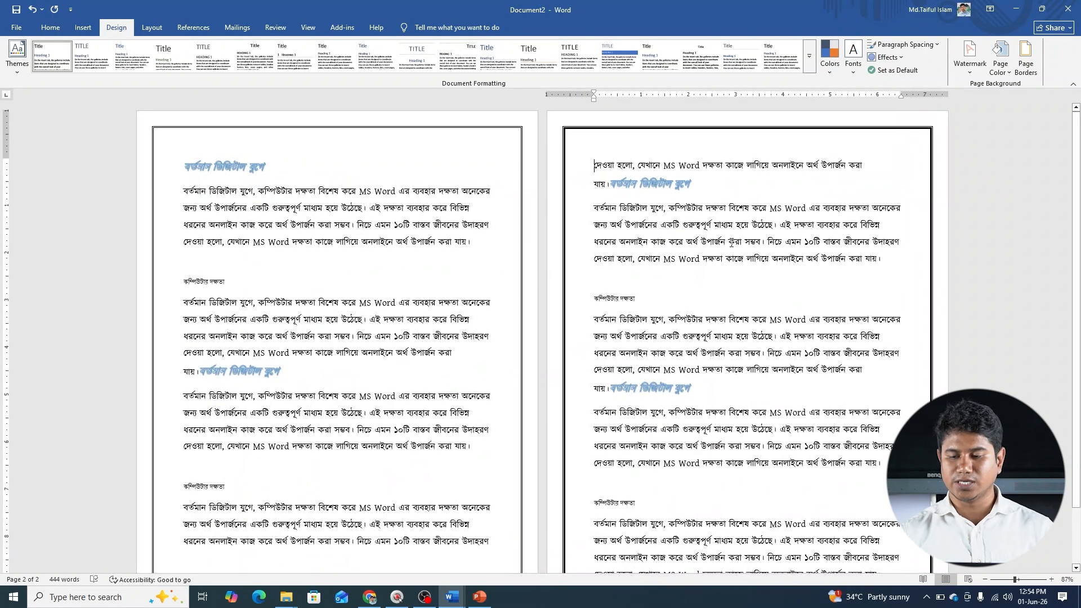
{"action": "left_click", "coordinate": [1026, 59]}
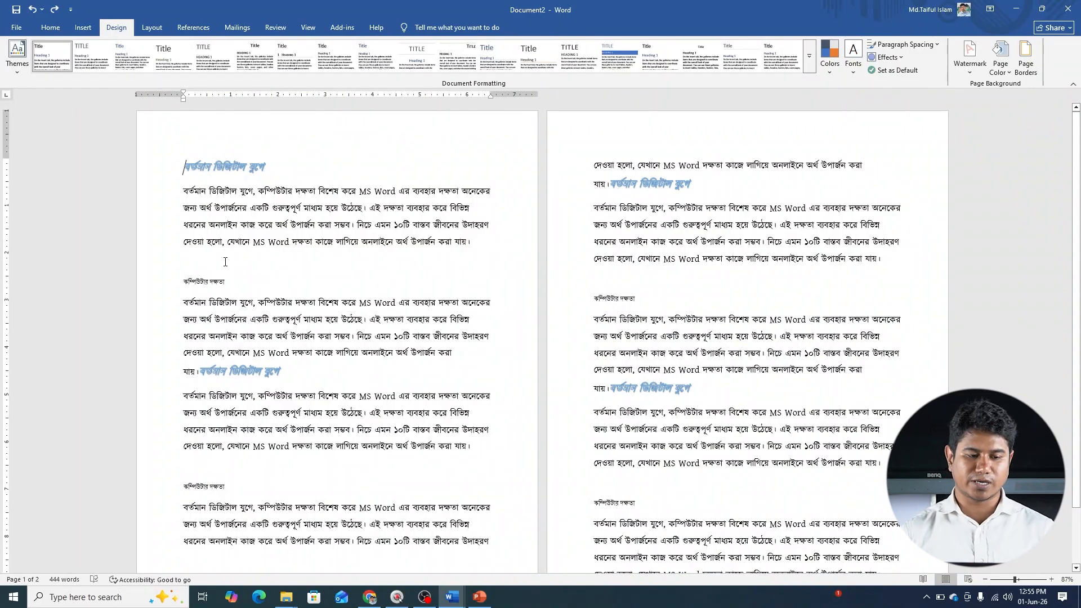
In the first page's header, draw a rectangle covering the whole page, about 10.97" high and 8.47" wide.
{"action": "double_click", "coordinate": [259, 138]}
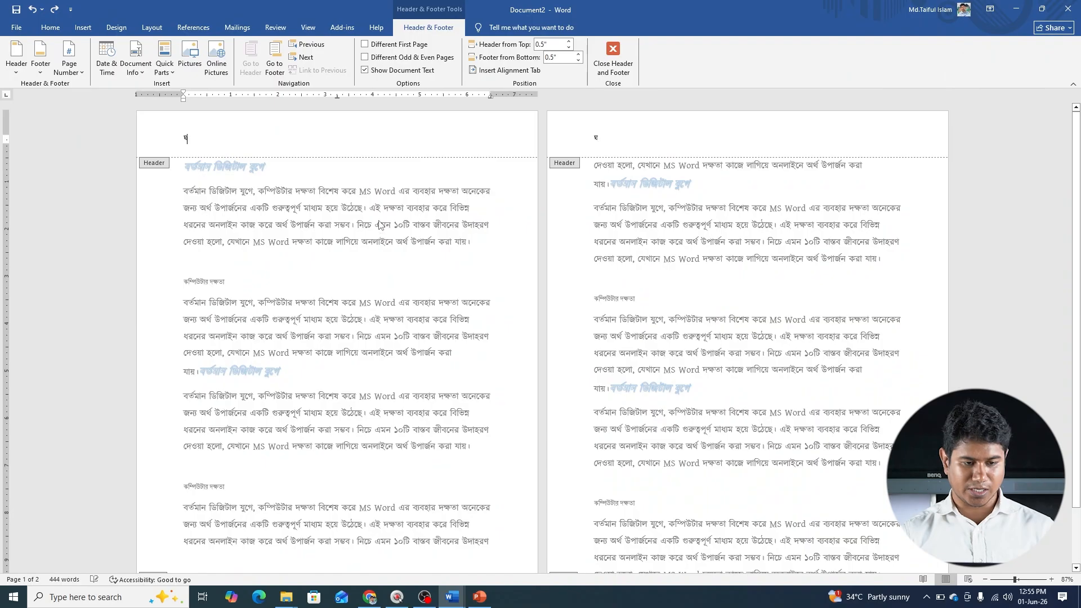
{"action": "key", "text": "BackSpace"}
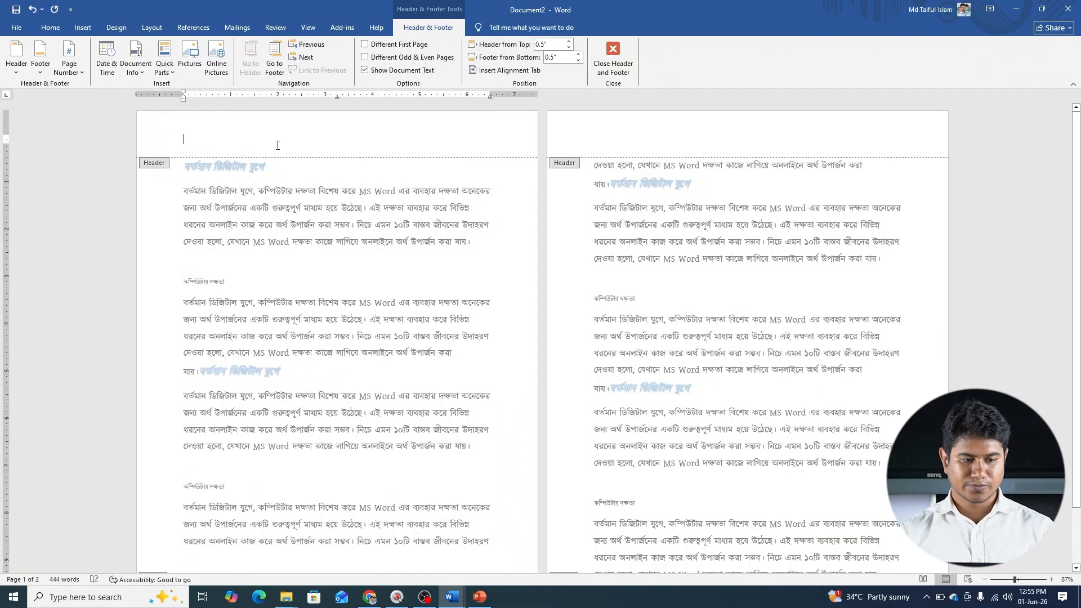
{"action": "left_click", "coordinate": [83, 28]}
{"action": "left_click", "coordinate": [152, 56]}
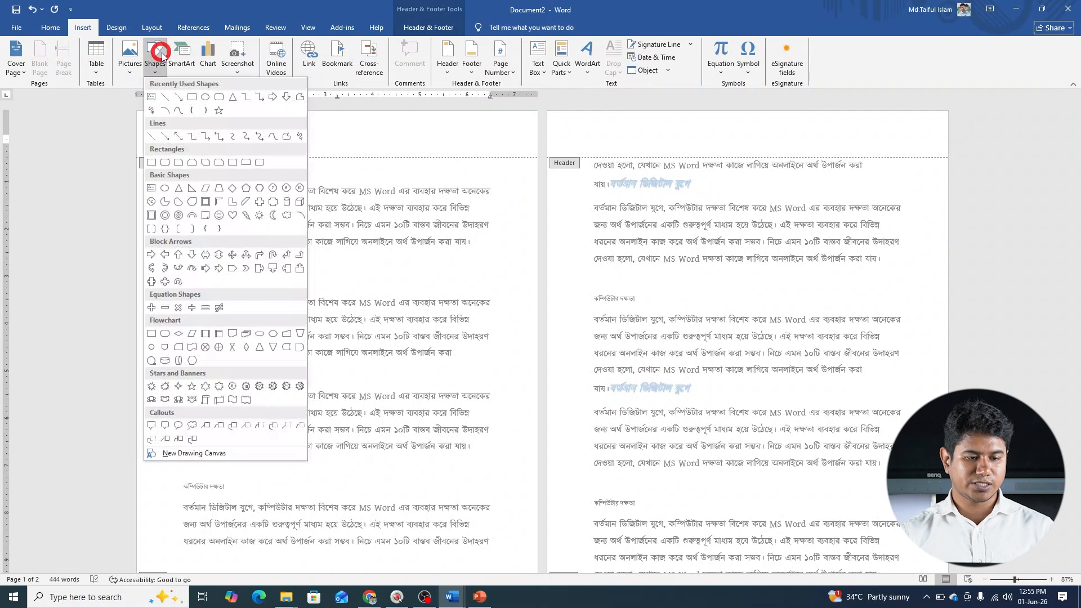
{"action": "left_click", "coordinate": [192, 100]}
{"action": "left_click_drag", "start_coordinate": [136, 113], "coordinate": [524, 503]}
{"action": "scroll", "coordinate": [485, 450], "scroll_direction": "down", "scroll_amount": 2}
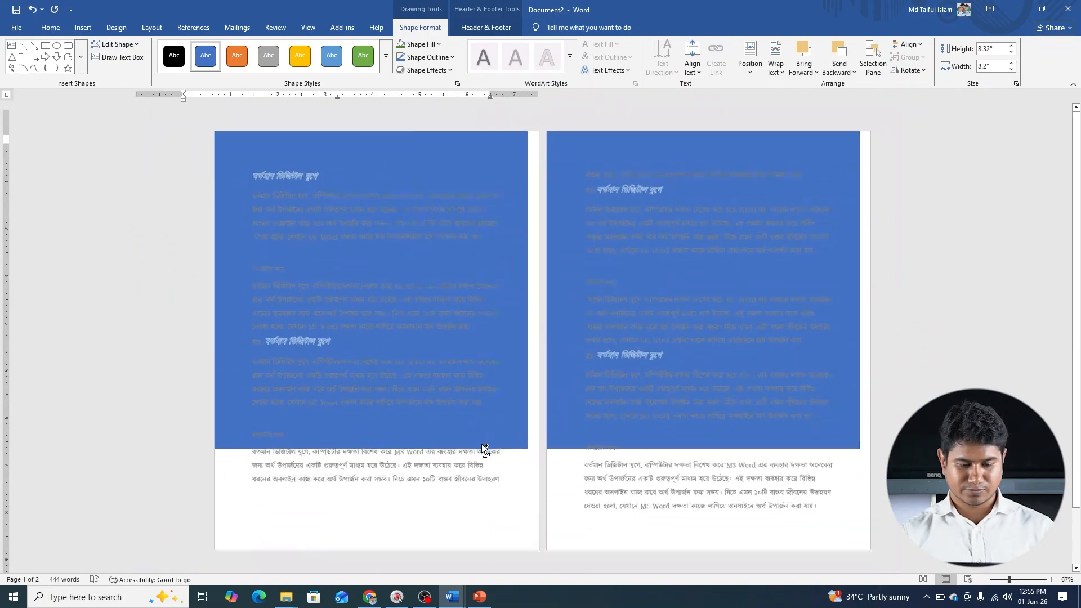
{"action": "left_click_drag", "start_coordinate": [533, 441], "coordinate": [539, 537]}
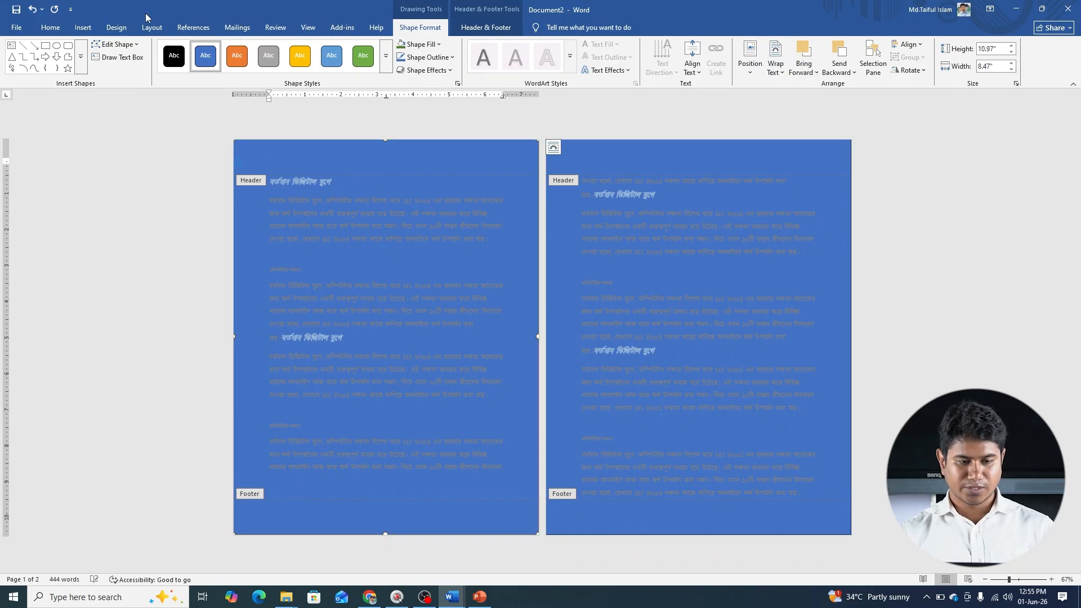
Fill the header rectangle with light green and set its text wrapping to Behind Text.
{"action": "left_click", "coordinate": [439, 45]}
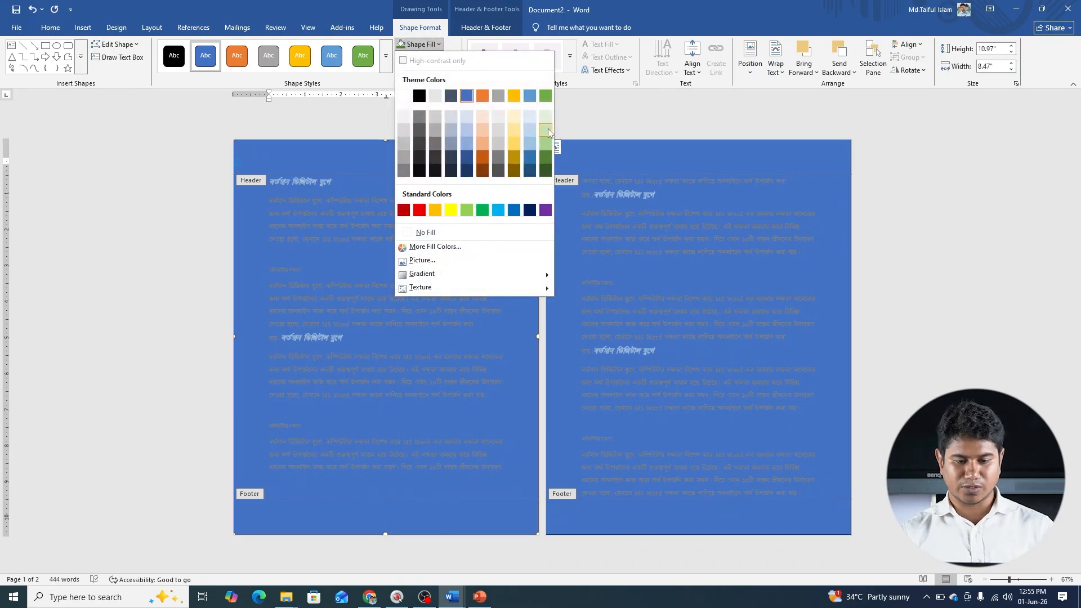
{"action": "left_click", "coordinate": [546, 129]}
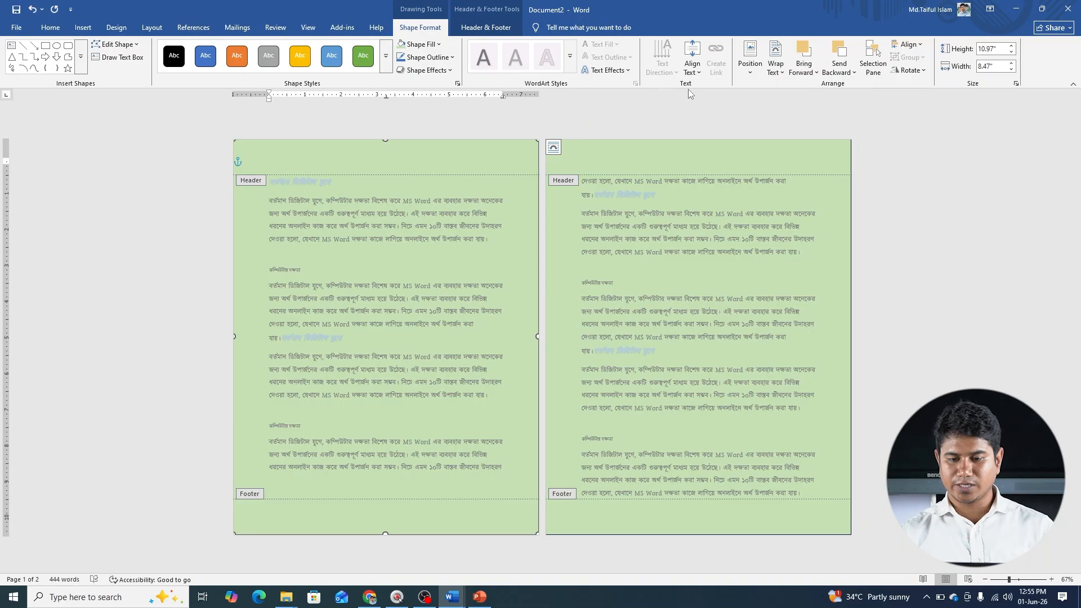
{"action": "left_click", "coordinate": [775, 73]}
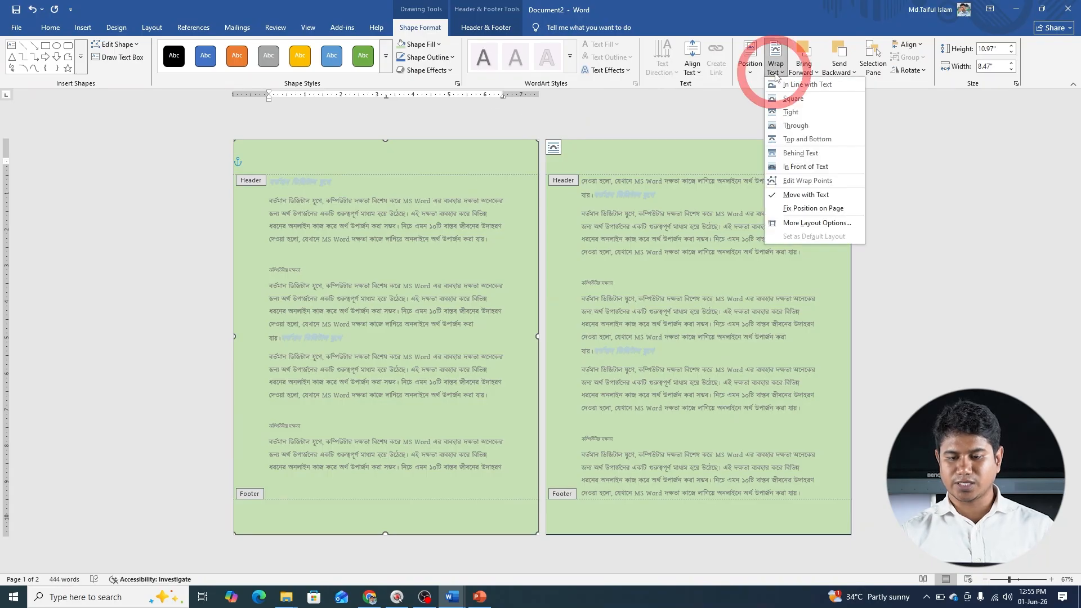
{"action": "left_click", "coordinate": [821, 155]}
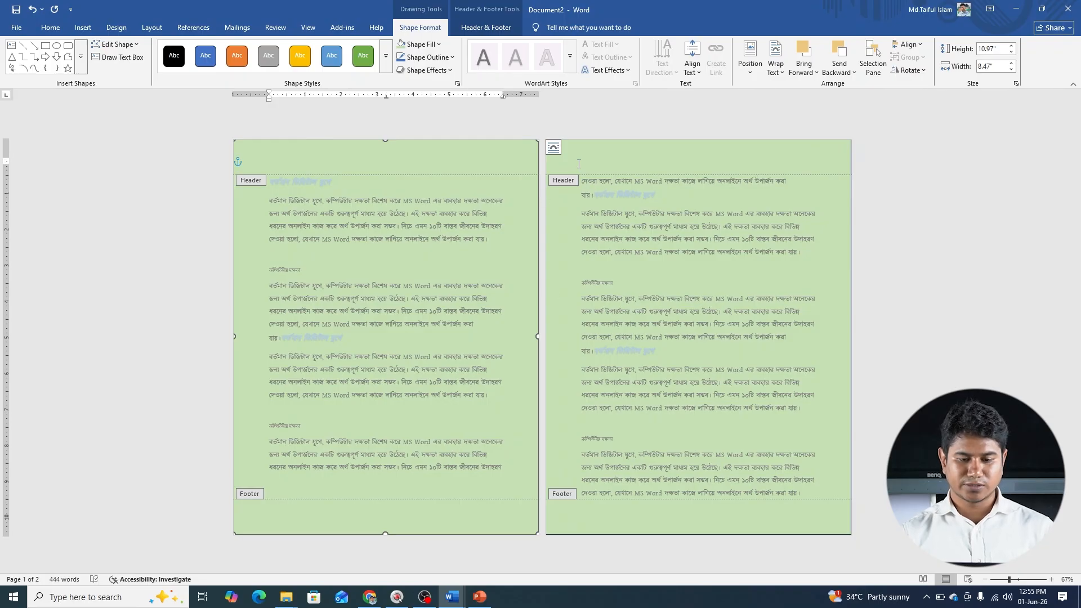
Select the background rectangle on the second page, check the header options for it, and close header and footer editing.
{"action": "left_click", "coordinate": [578, 164]}
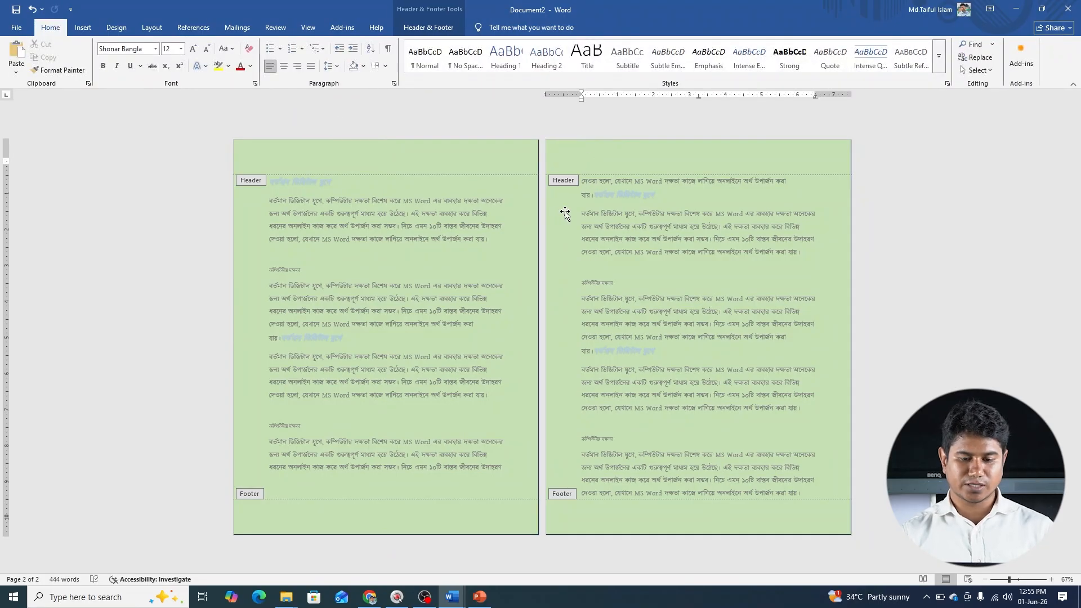
{"action": "left_click", "coordinate": [587, 185]}
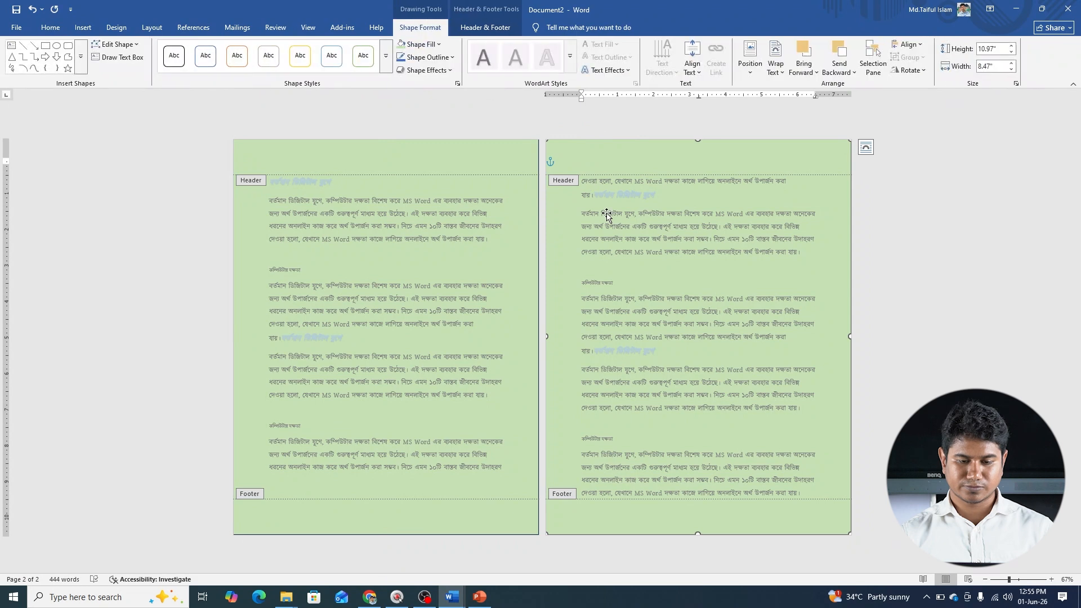
{"action": "left_click", "coordinate": [485, 27]}
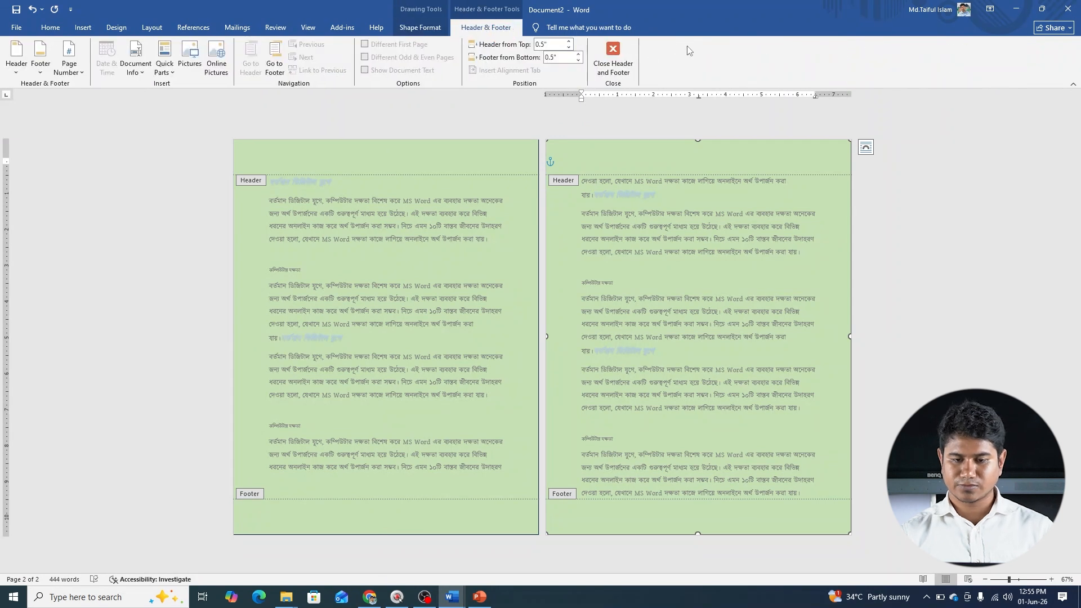
{"action": "left_click", "coordinate": [616, 55]}
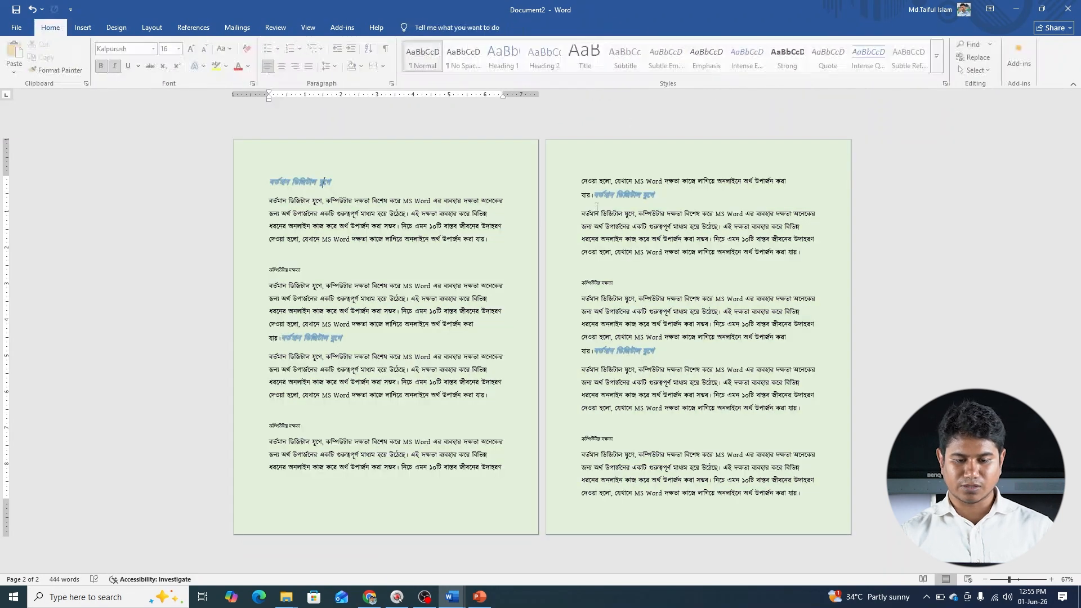
Insert a Next Page section break before the first line of the second page.
{"action": "left_click", "coordinate": [582, 182]}
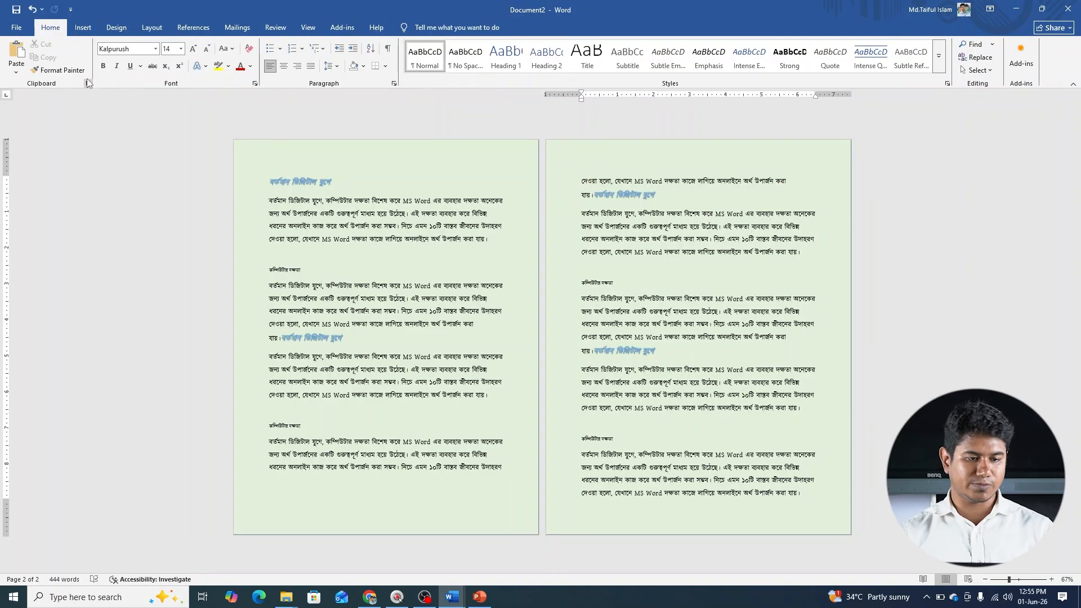
{"action": "left_click", "coordinate": [151, 27]}
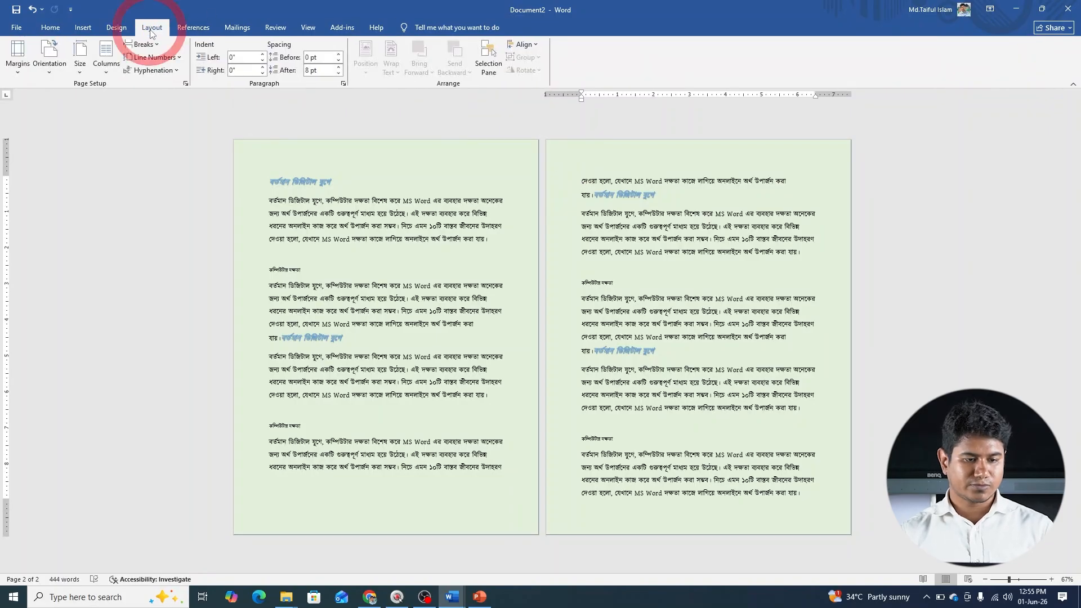
{"action": "left_click", "coordinate": [157, 45]}
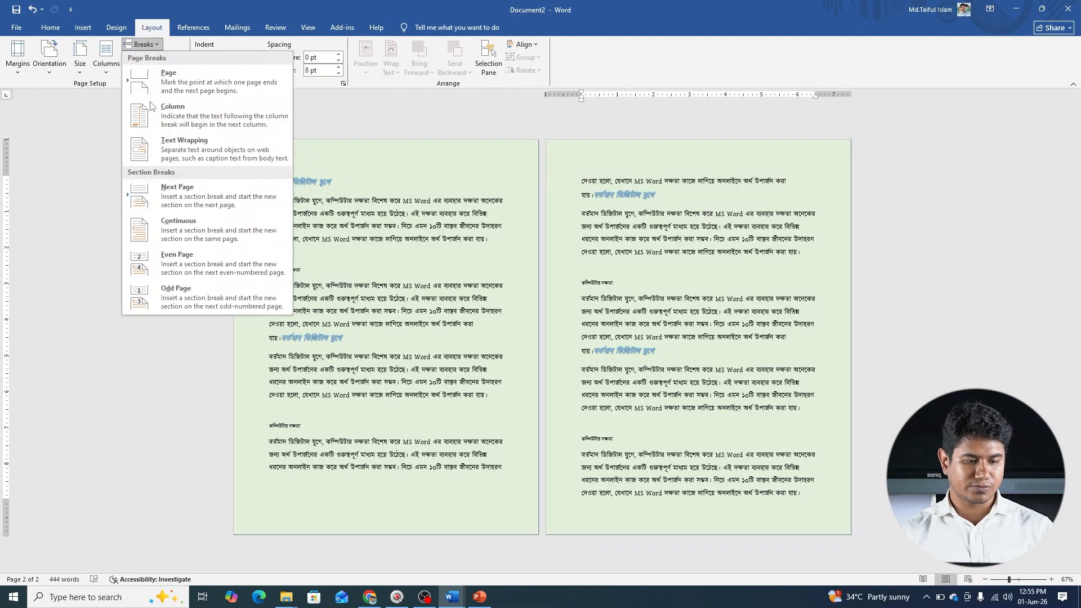
{"action": "left_click", "coordinate": [178, 201]}
Open the second page's header and turn off Link to Previous for section 2.
{"action": "double_click", "coordinate": [623, 160]}
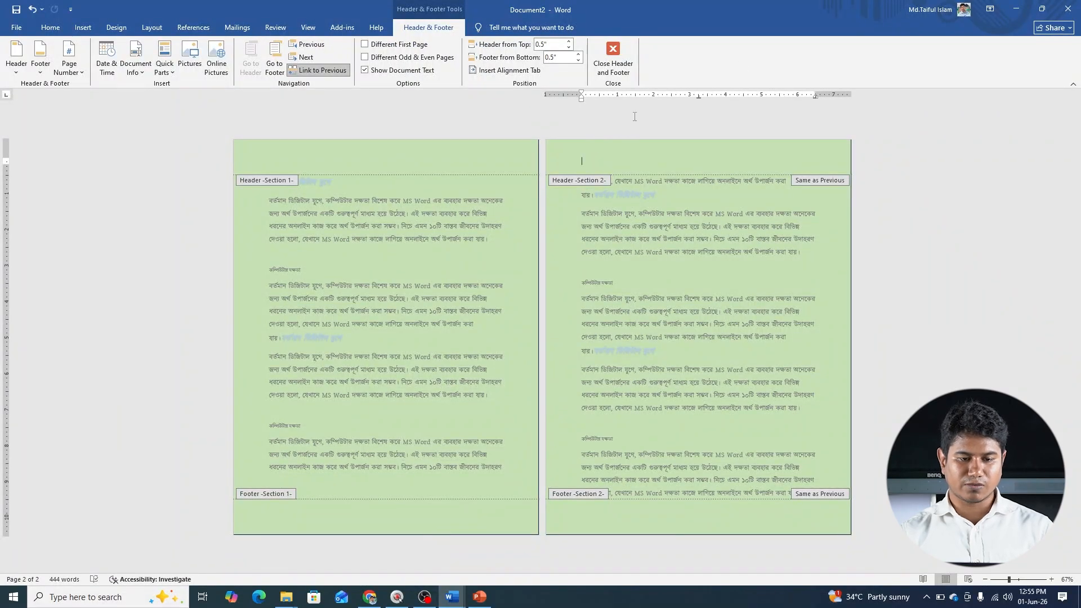
{"action": "left_click", "coordinate": [605, 161]}
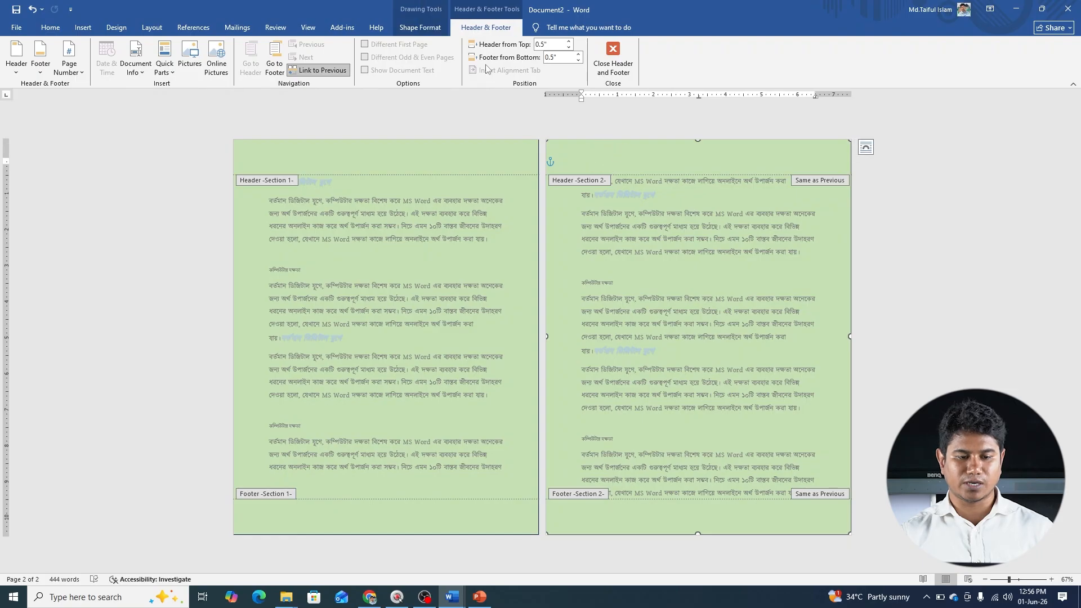
{"action": "left_click", "coordinate": [422, 29]}
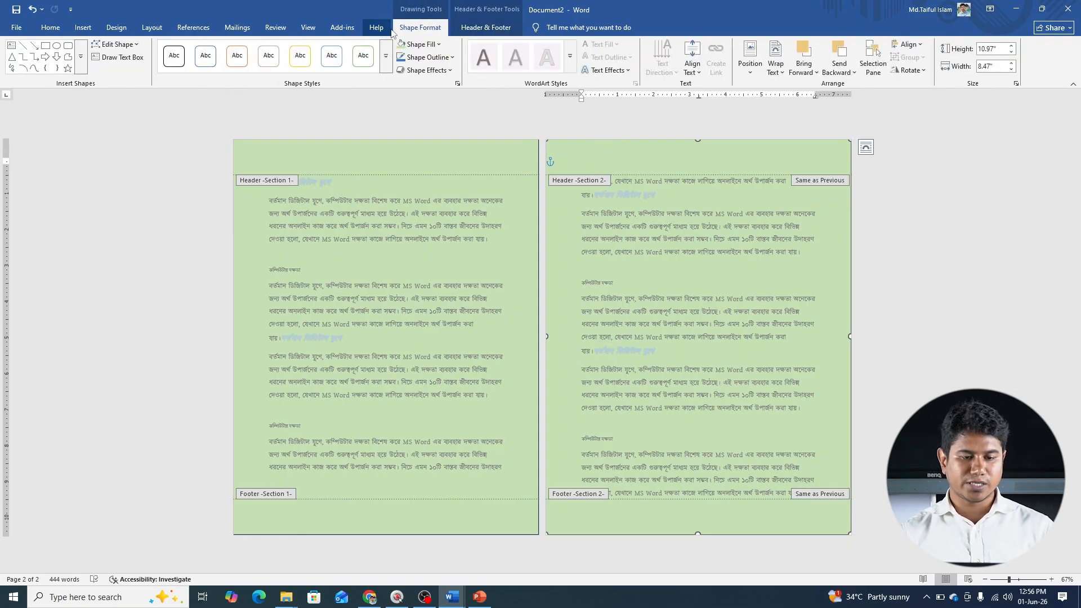
{"action": "left_click", "coordinate": [439, 47]}
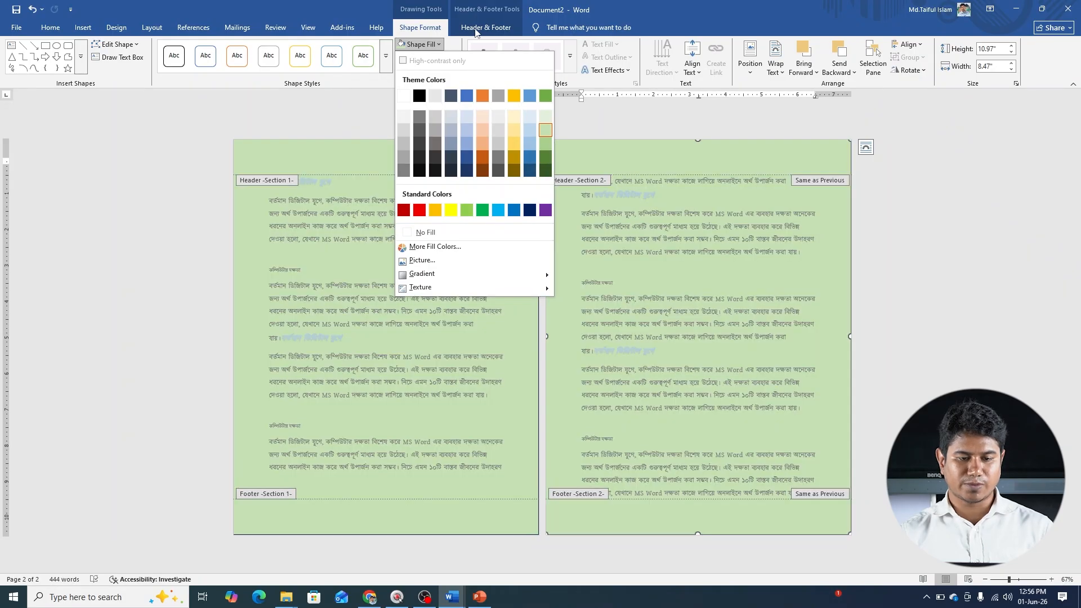
{"action": "left_click", "coordinate": [476, 31]}
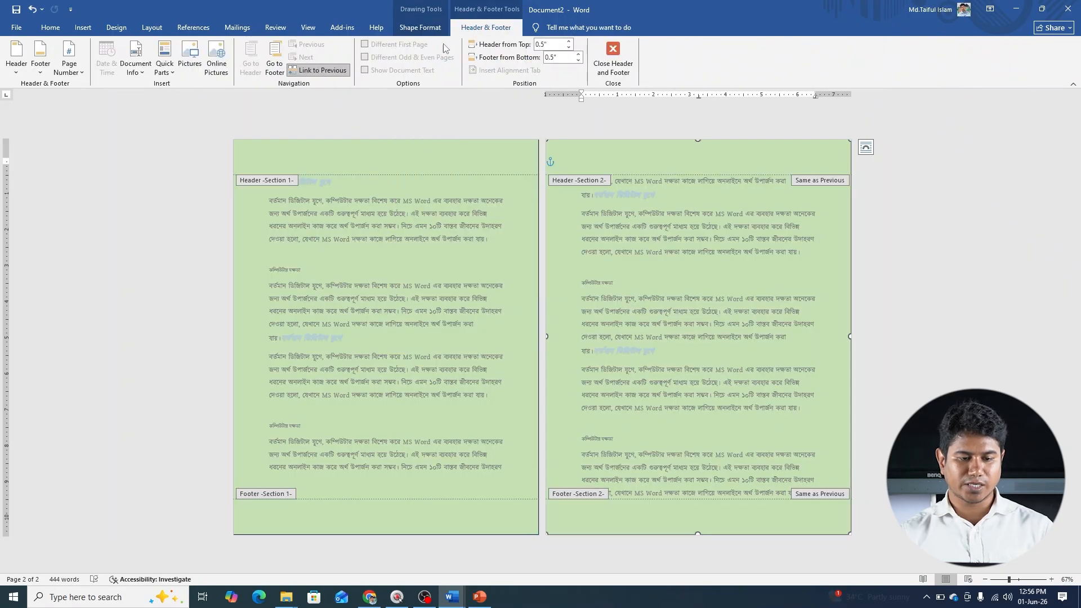
{"action": "left_click", "coordinate": [316, 71]}
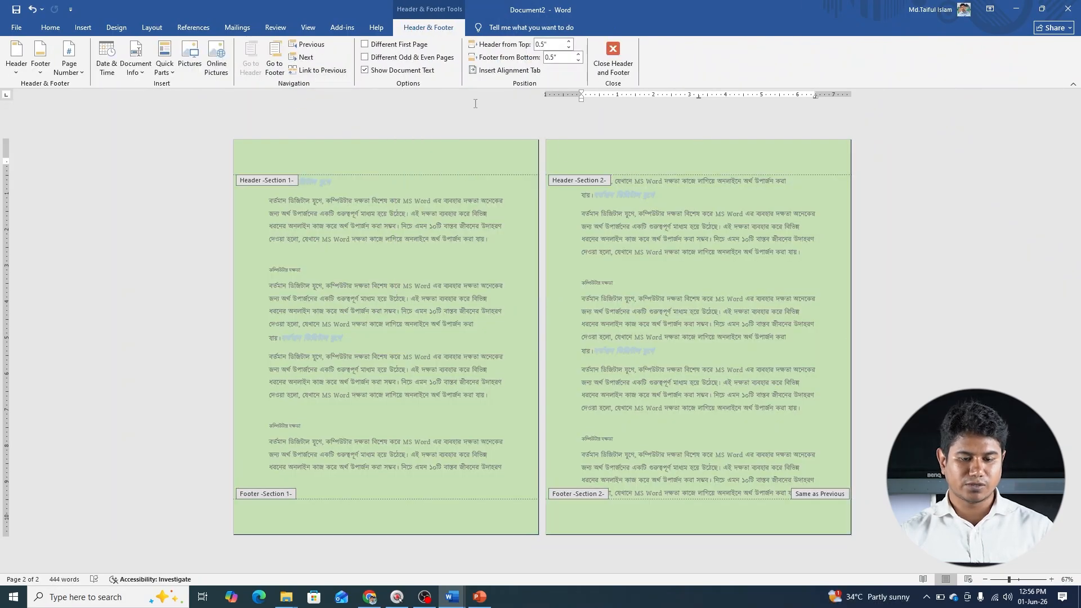
Fill the second page's header background rectangle with dark green and close header and footer editing.
{"action": "left_click", "coordinate": [594, 150]}
{"action": "left_click", "coordinate": [420, 27]}
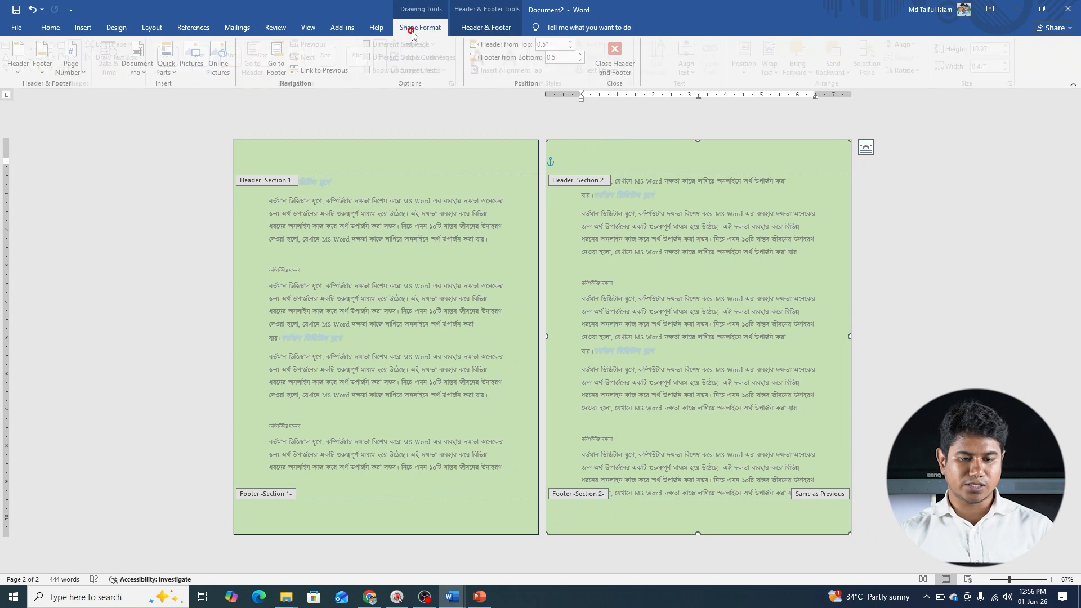
{"action": "left_click", "coordinate": [421, 44]}
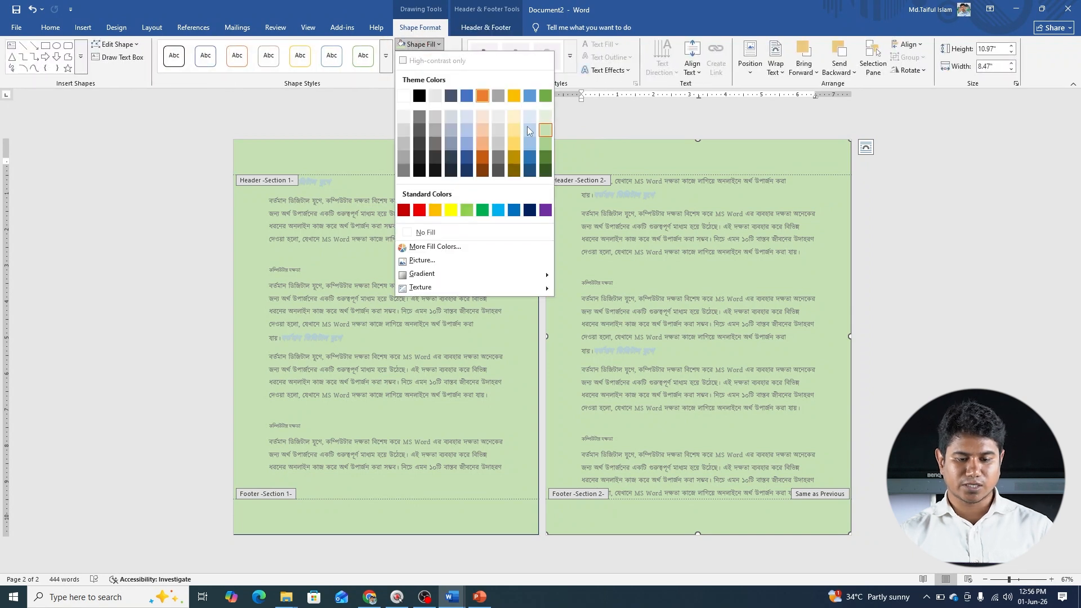
{"action": "left_click", "coordinate": [546, 159]}
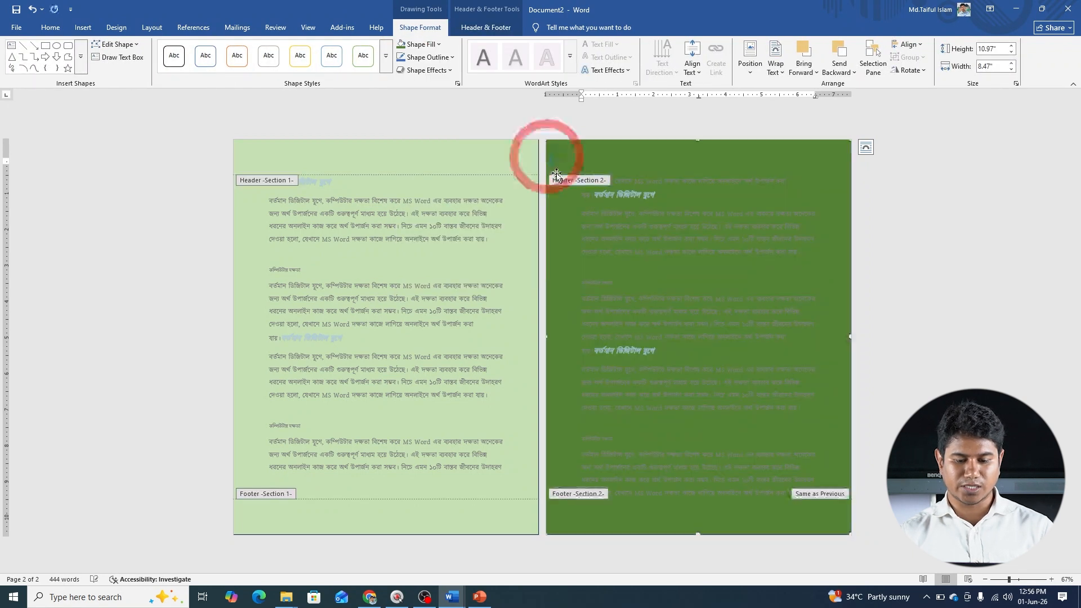
{"action": "left_click", "coordinate": [474, 255]}
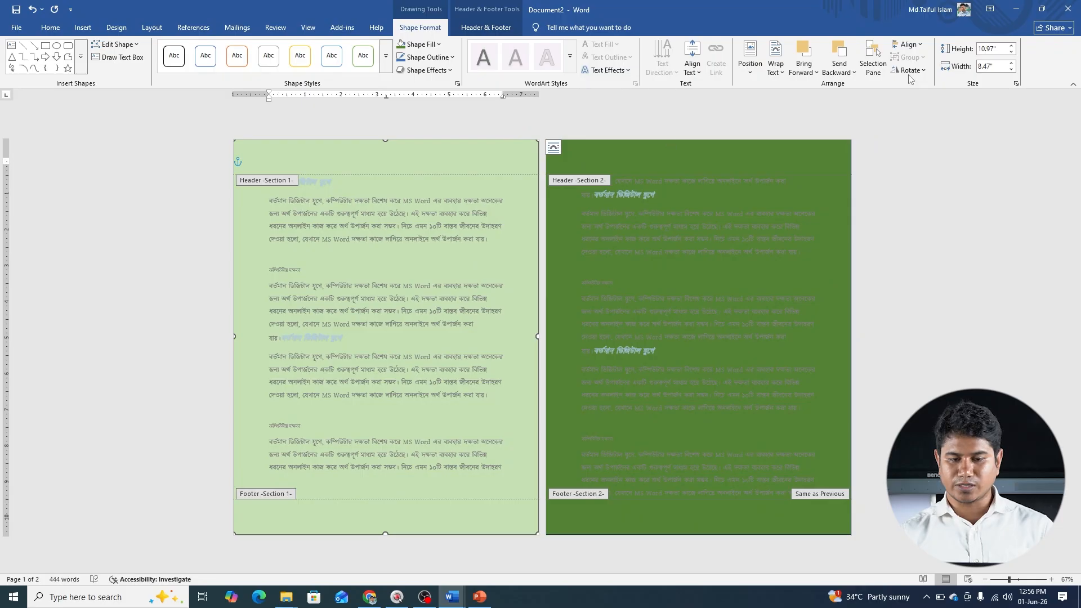
{"action": "left_click", "coordinate": [485, 27]}
{"action": "left_click", "coordinate": [614, 63]}
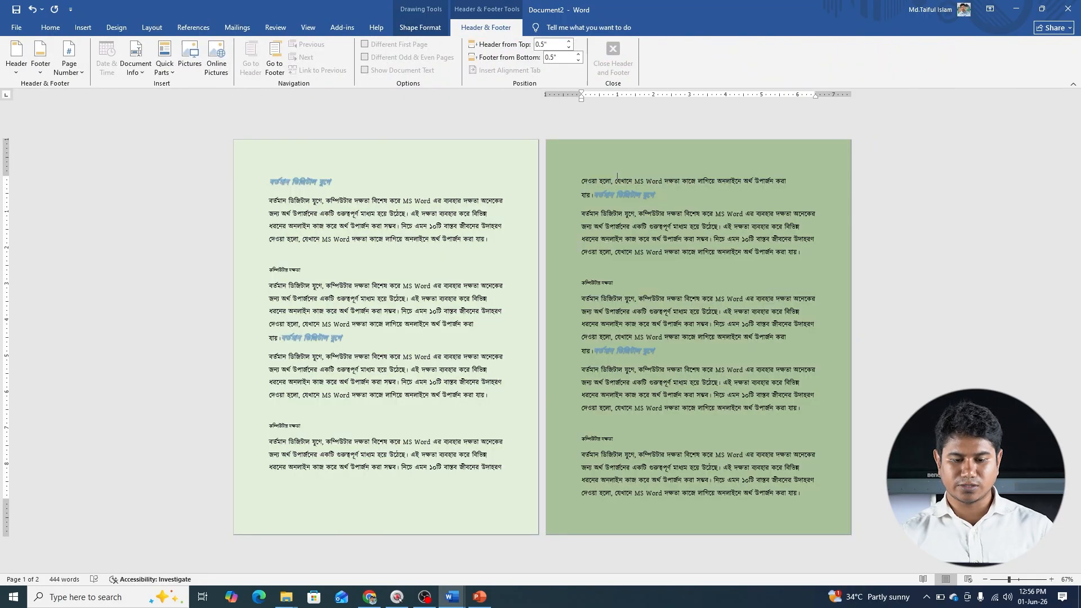
{"action": "left_click", "coordinate": [321, 245]}
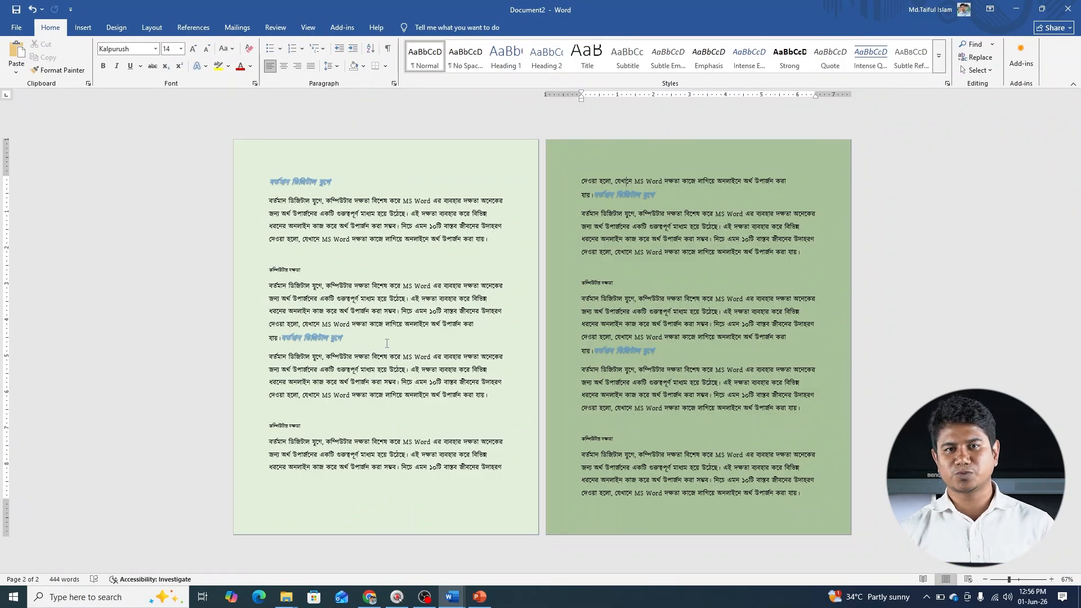
Check the break topics slide in PowerPoint, switch to Document1 in Word and insert a Continuous section break at the end of the paragraph.
{"action": "left_click", "coordinate": [479, 597]}
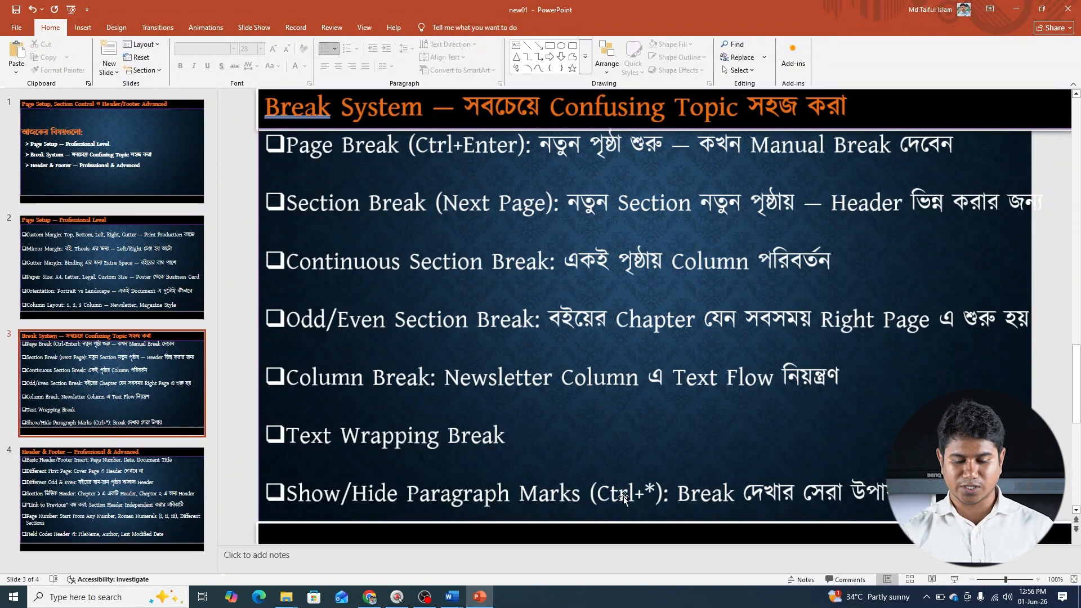
{"action": "mouse_move", "coordinate": [451, 596]}
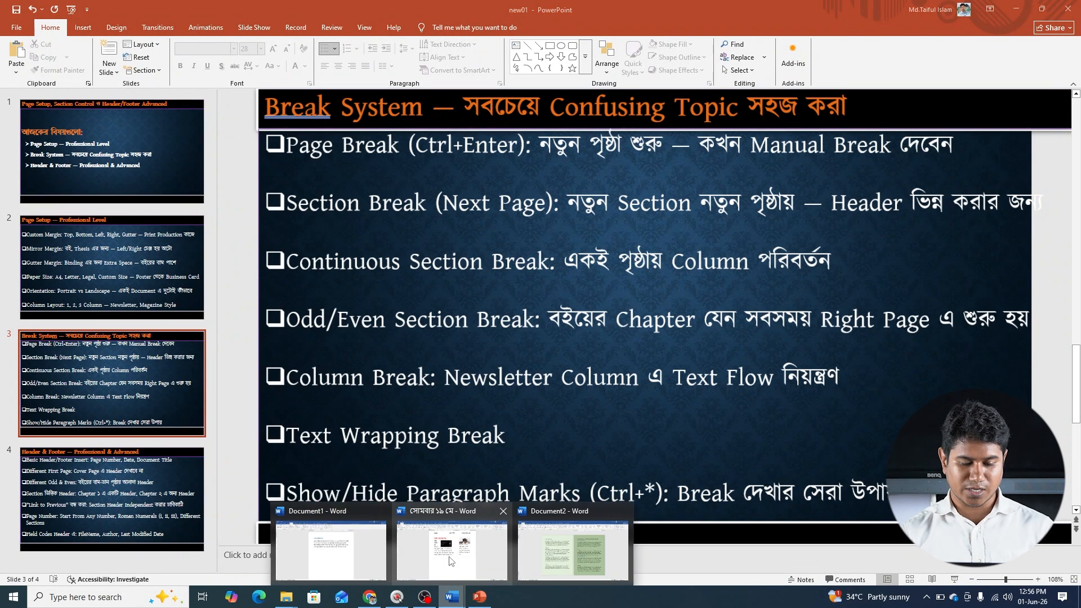
{"action": "left_click", "coordinate": [361, 552]}
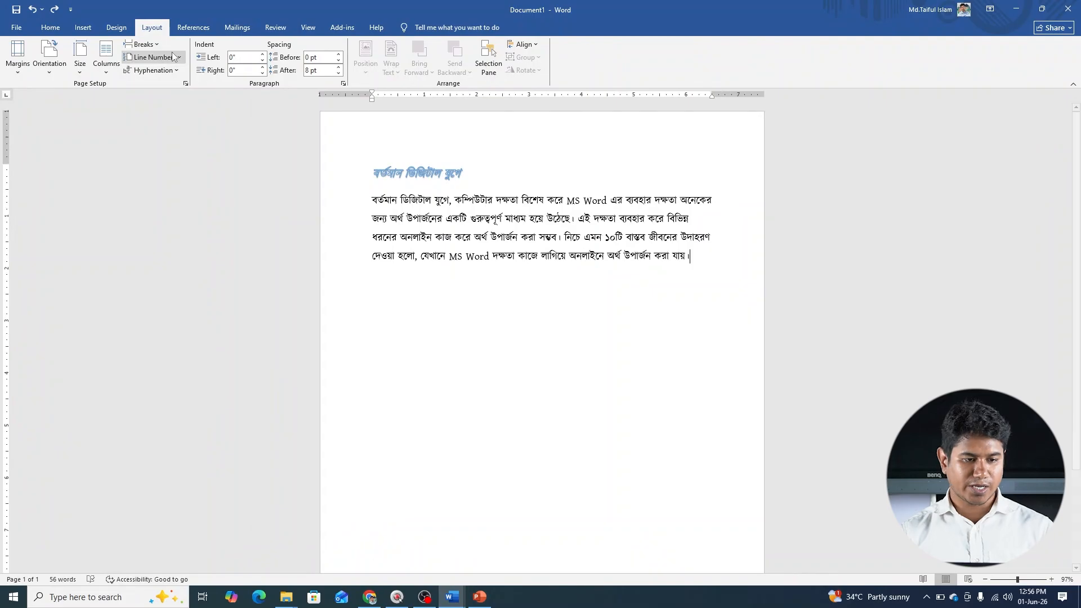
{"action": "left_click", "coordinate": [151, 47]}
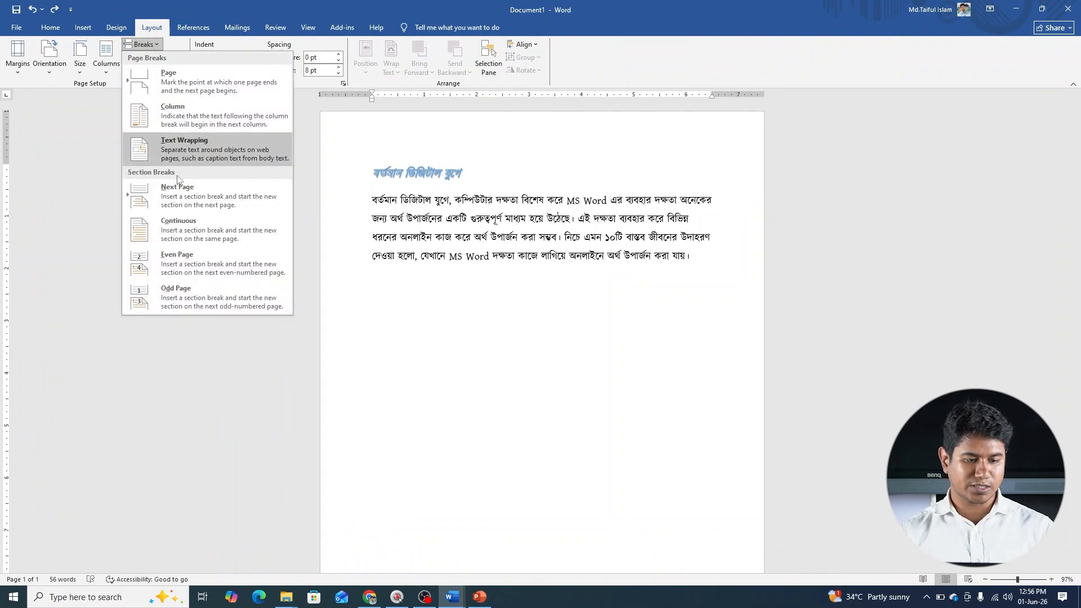
{"action": "left_click", "coordinate": [190, 233]}
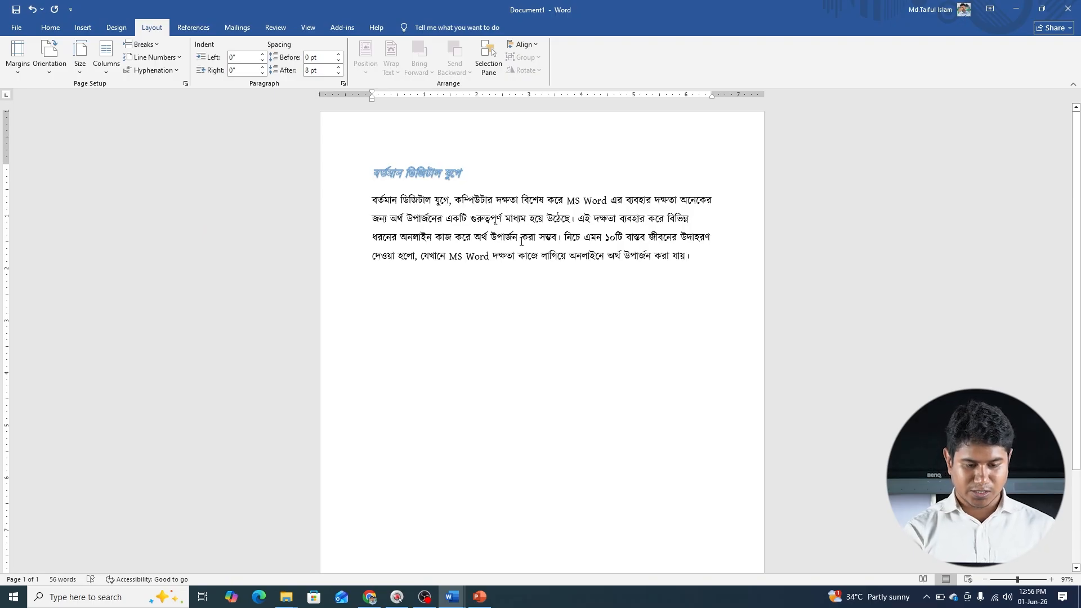
Show the formatting marks and delete the surplus empty paragraphs below the Continuous section break.
{"action": "key", "text": "ctrl+shift+8"}
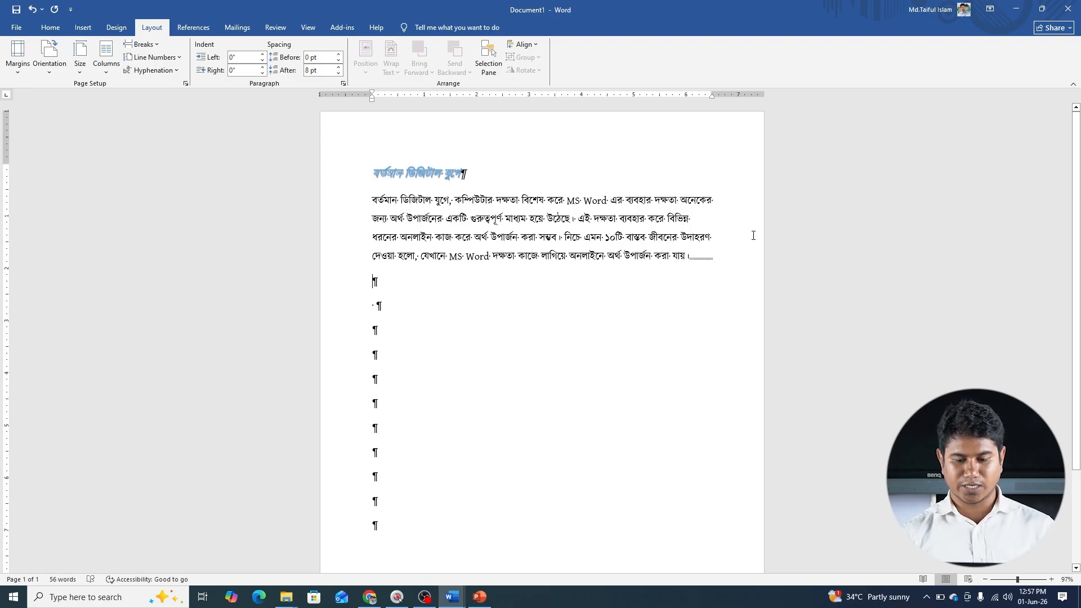
{"action": "scroll", "coordinate": [432, 360], "scroll_direction": "down", "scroll_amount": 2}
{"action": "left_click_drag", "start_coordinate": [394, 457], "coordinate": [372, 231]}
{"action": "key", "text": "Delete"}
{"action": "key", "text": "Delete"}
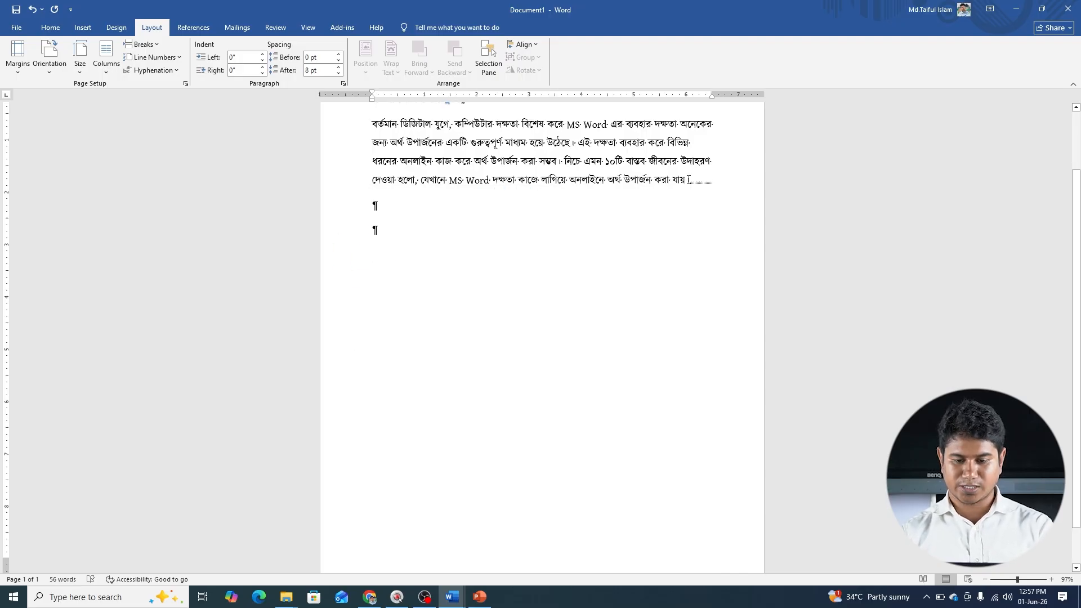
Split the paragraph after "MS Word" in its last line so the rest starts a new paragraph, and hide the formatting marks.
{"action": "left_click", "coordinate": [492, 178]}
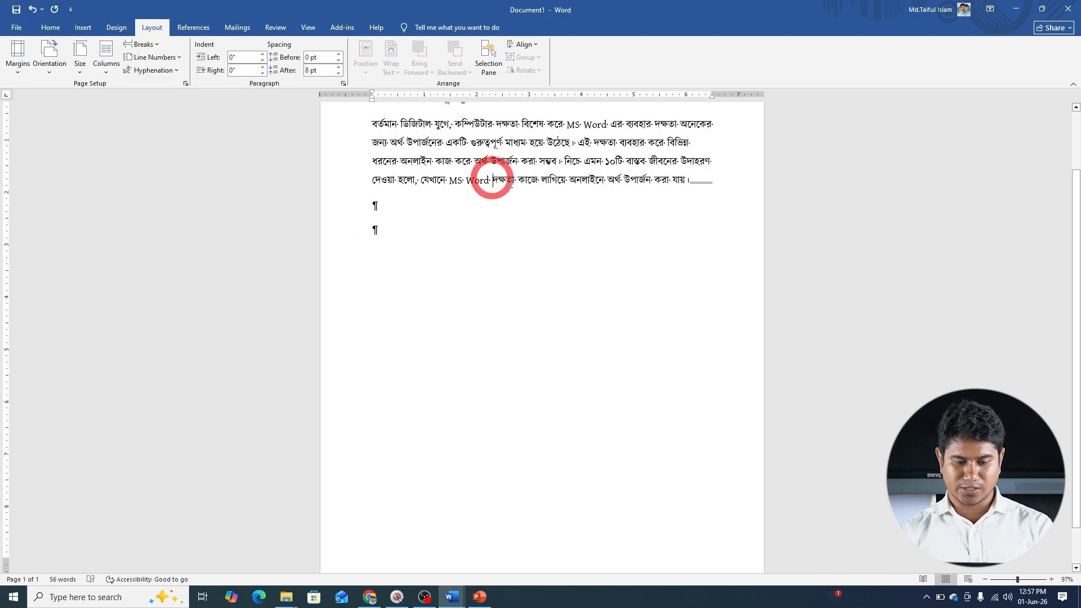
{"action": "key", "text": "Return"}
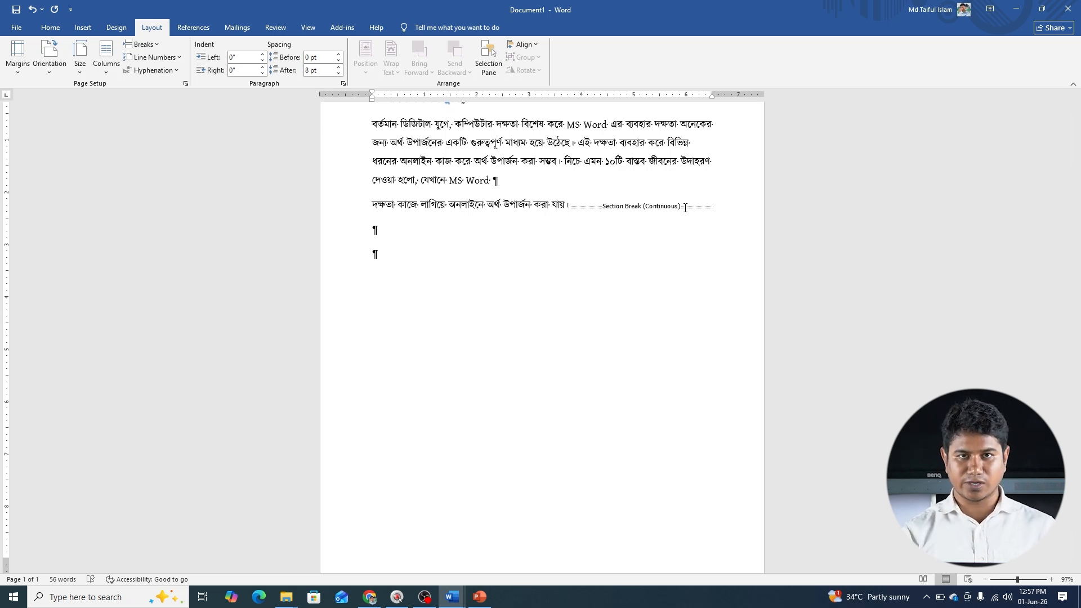
{"action": "key", "text": "ctrl+shift+8"}
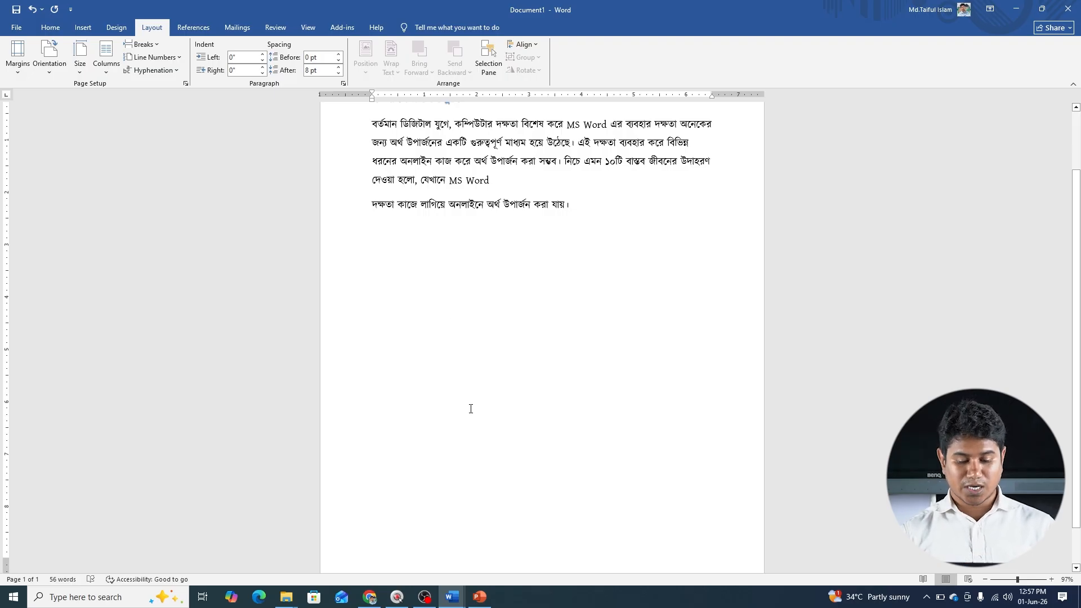
Review the break topics slide in PowerPoint, return to Document1 in Word and open the list of available breaks.
{"action": "left_click", "coordinate": [479, 597]}
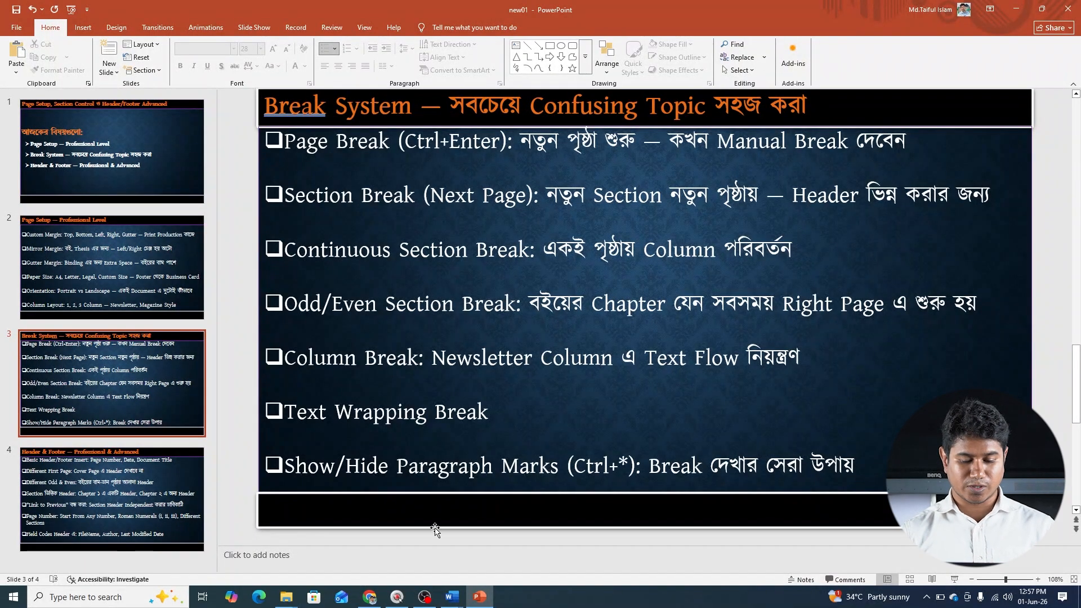
{"action": "left_click", "coordinate": [352, 548]}
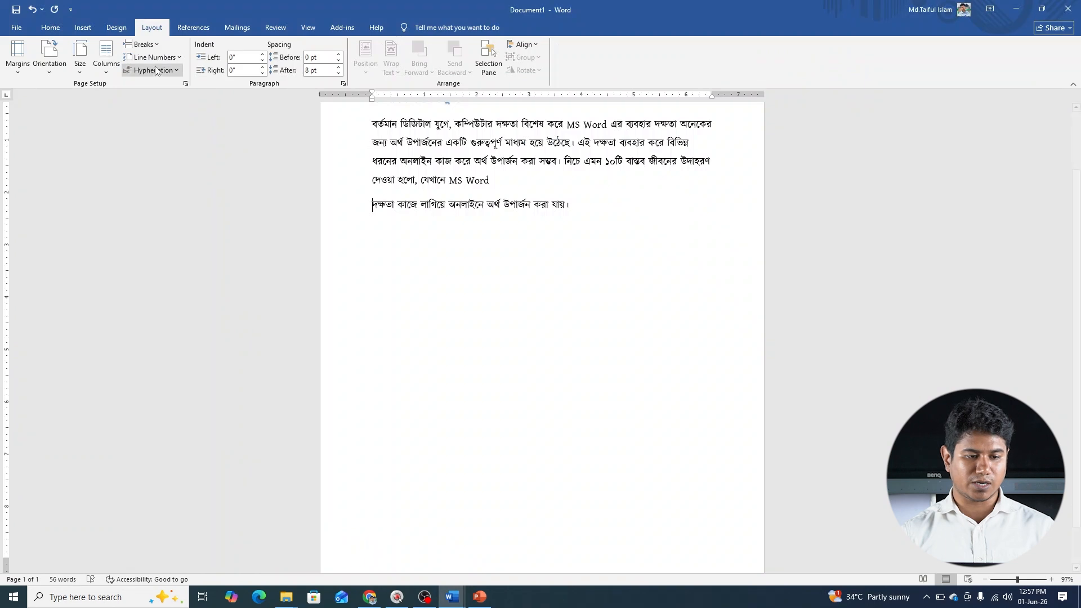
{"action": "left_click", "coordinate": [153, 48]}
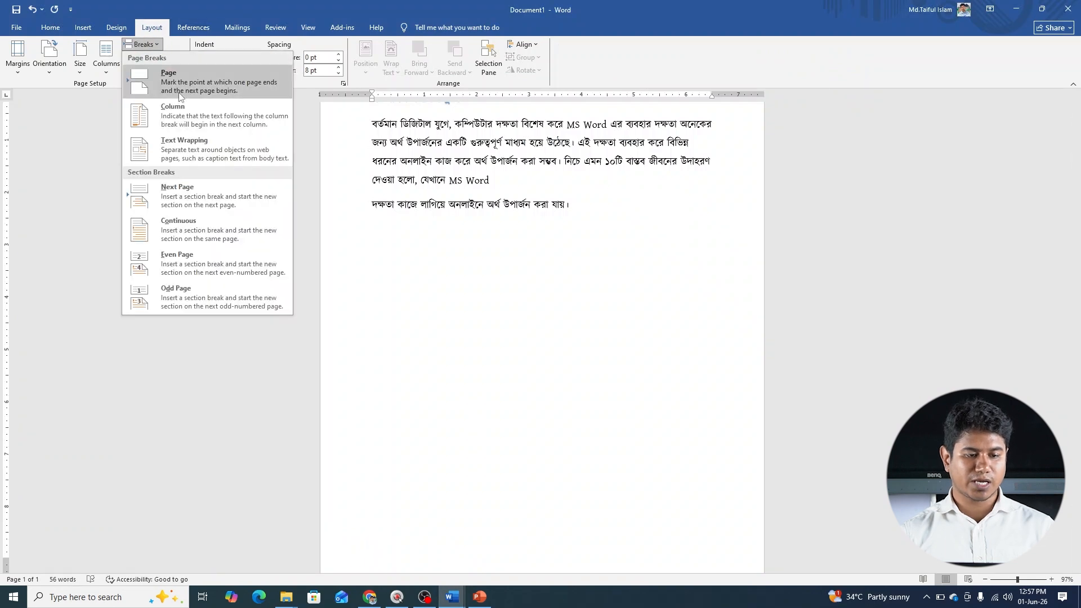